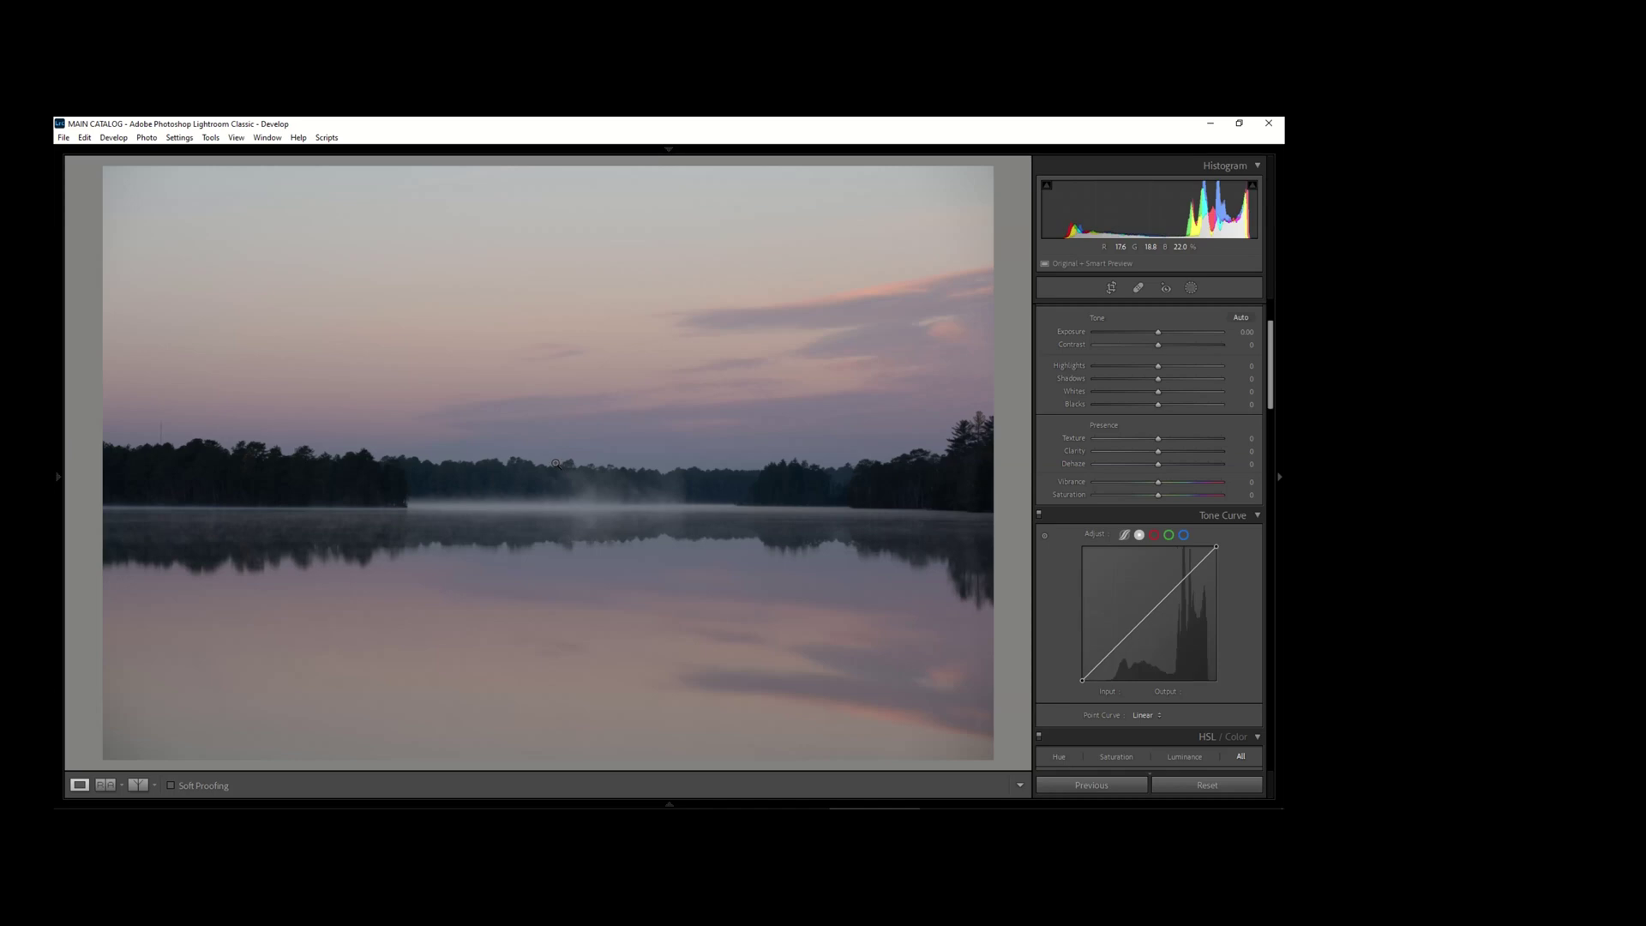
Preview the finished edit, then reset the photo back to its original state
key(ctrl+shift+v)
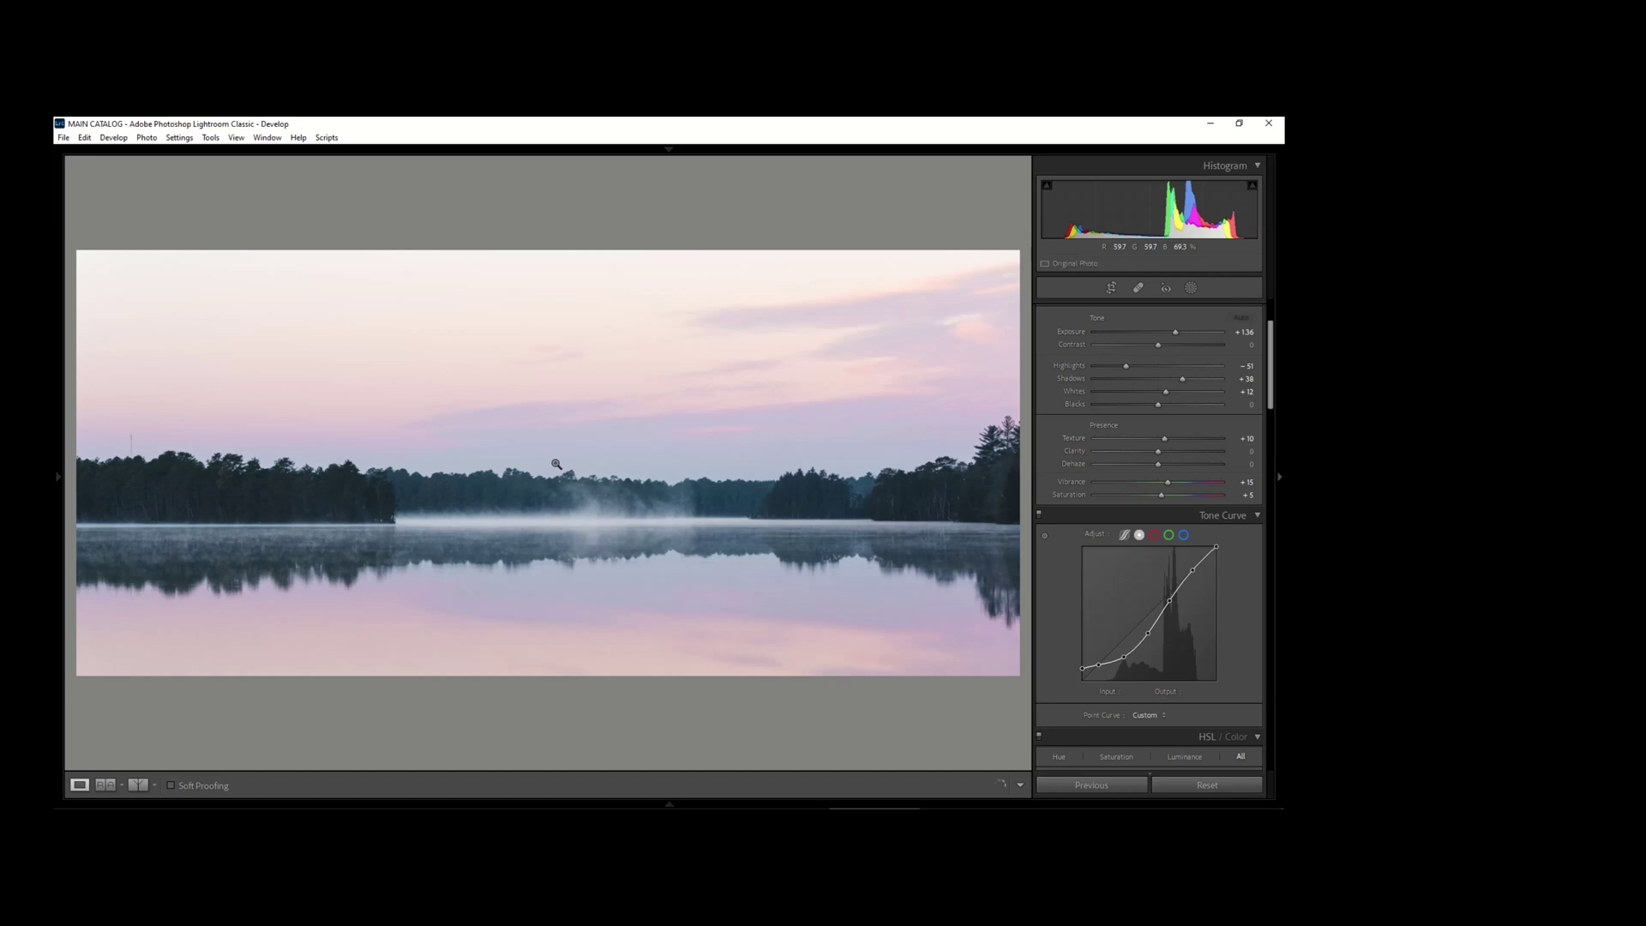
key(backslash)
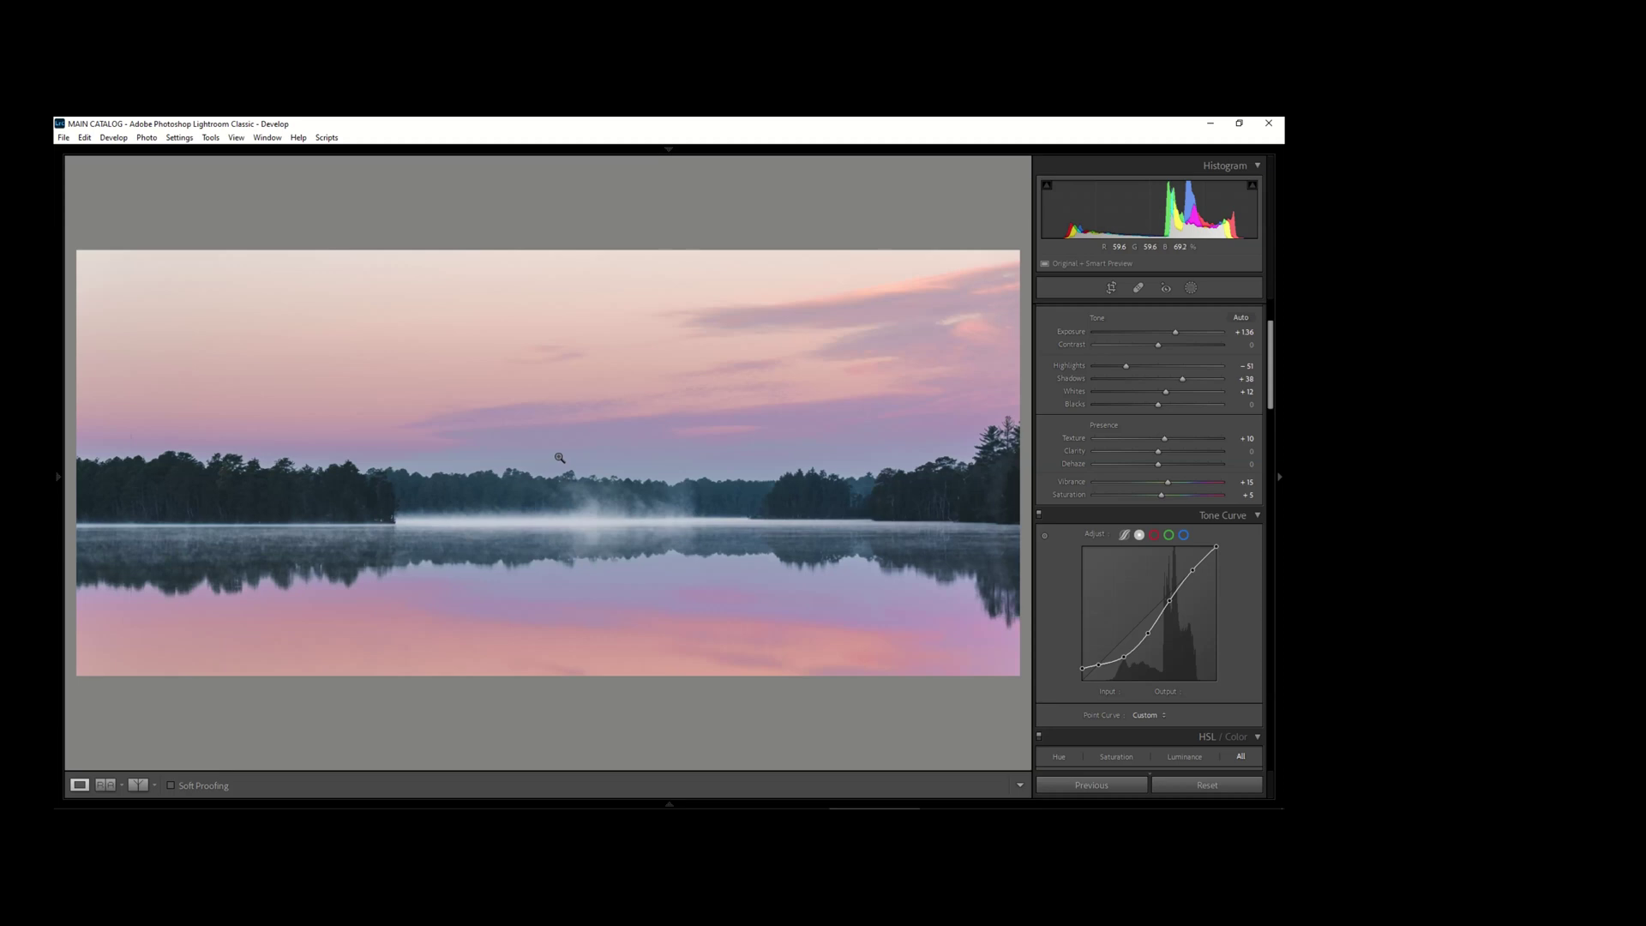
key(ctrl+shift+r)
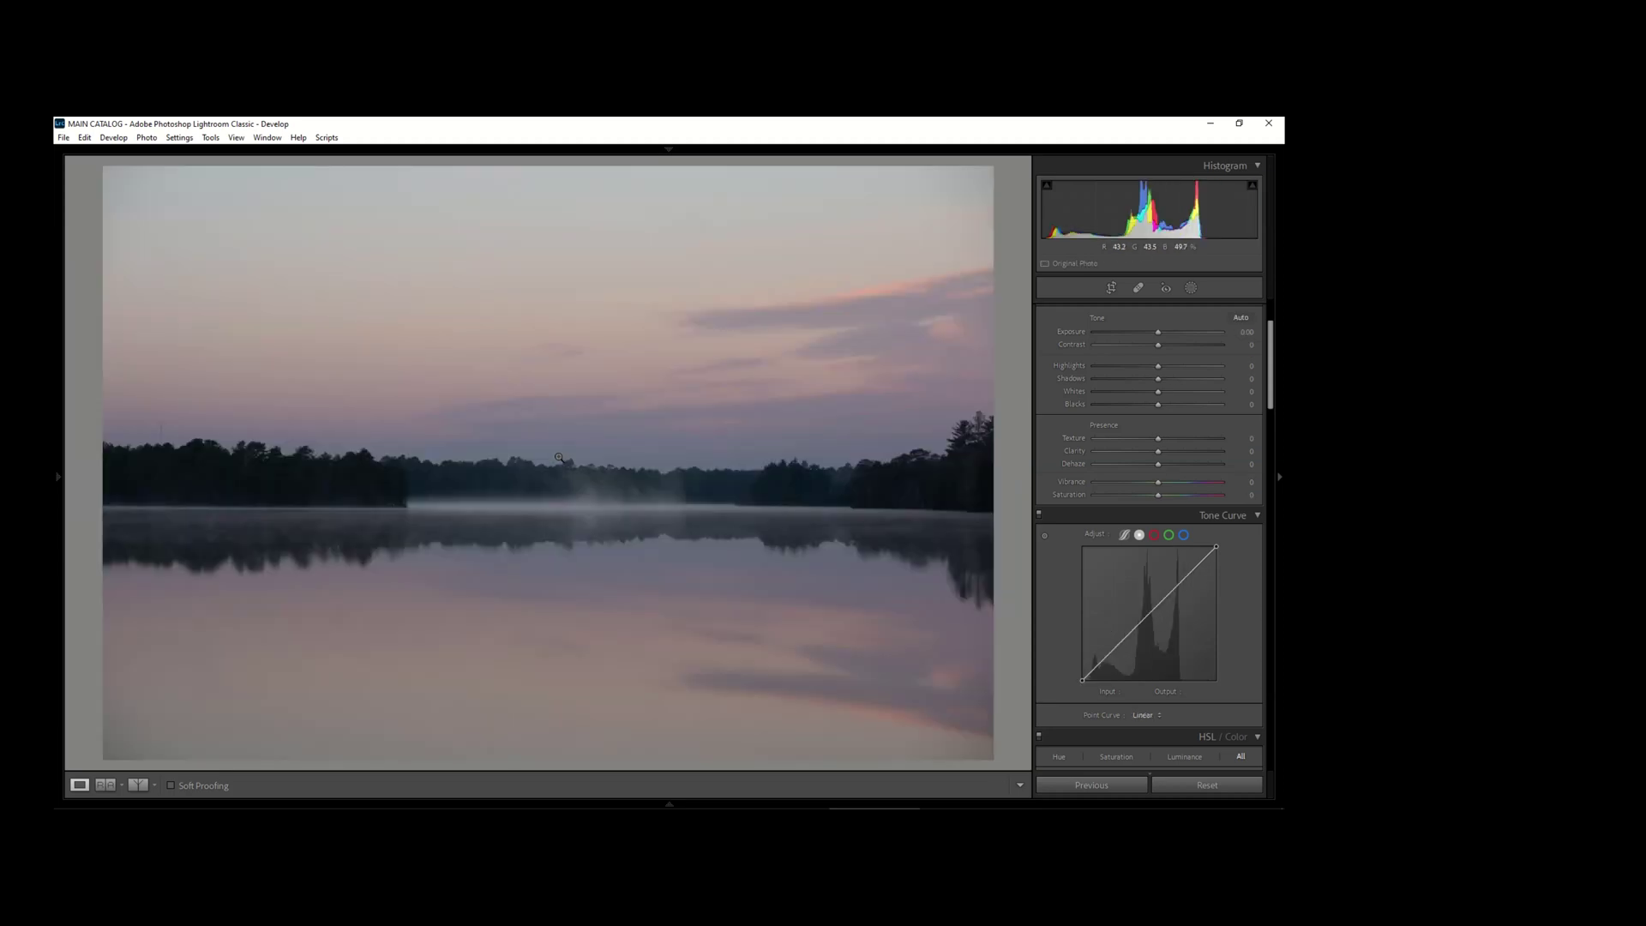
Crop the photo to 16 x 9 with Auto straighten, a slight rotation and repositioning
key(r)
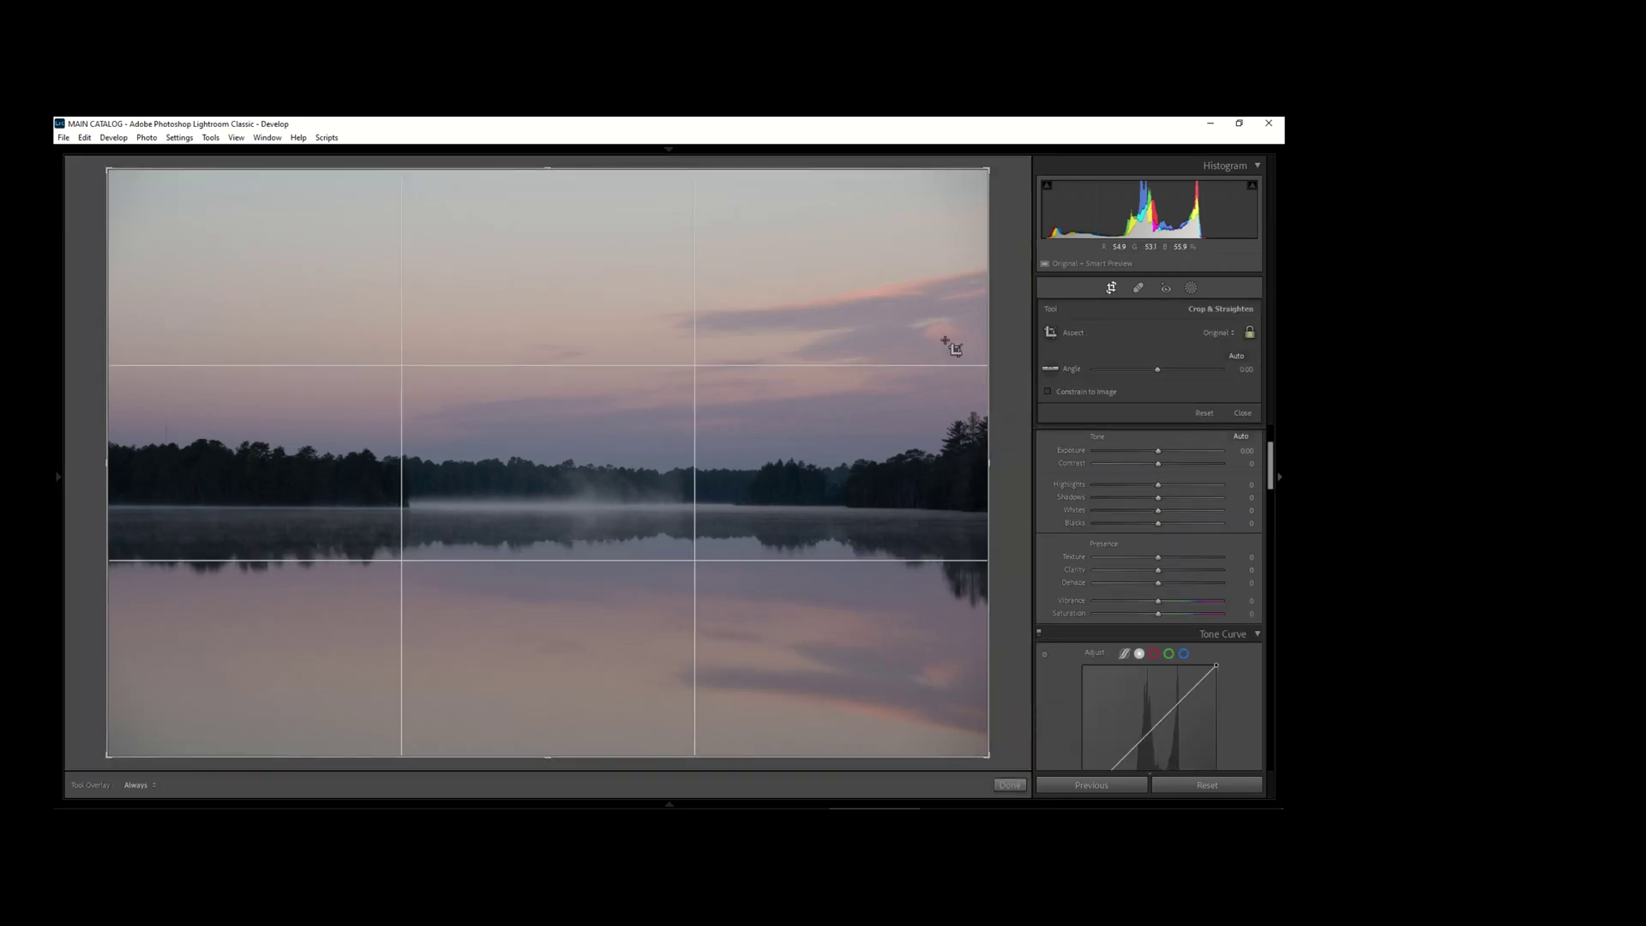
click(1236, 355)
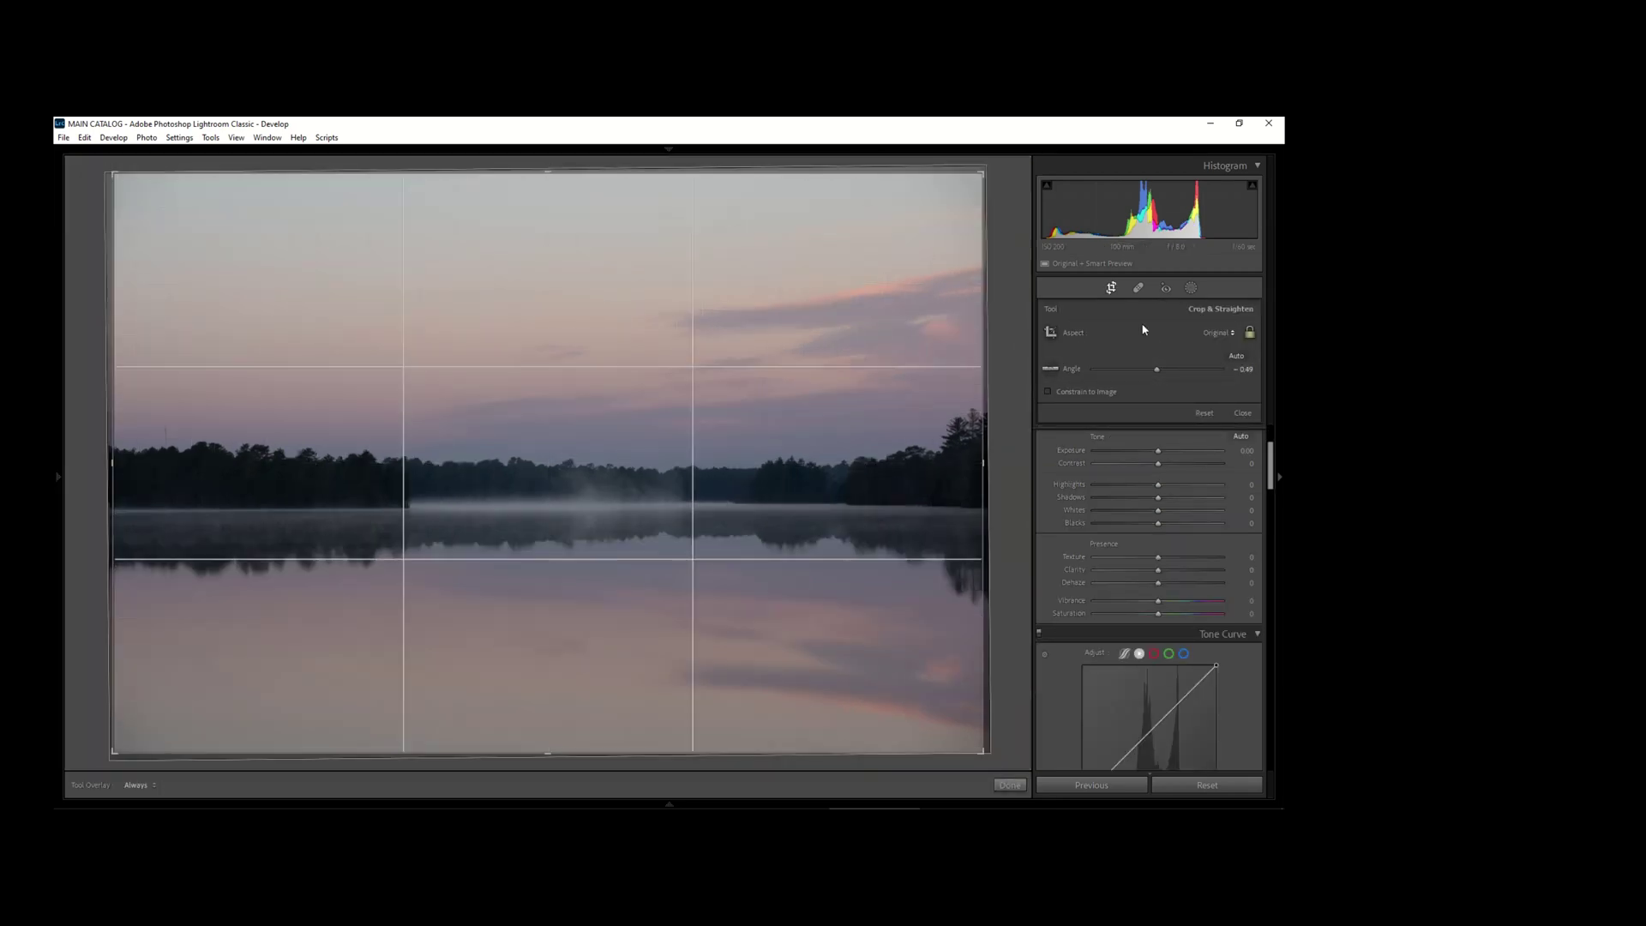
click(1210, 331)
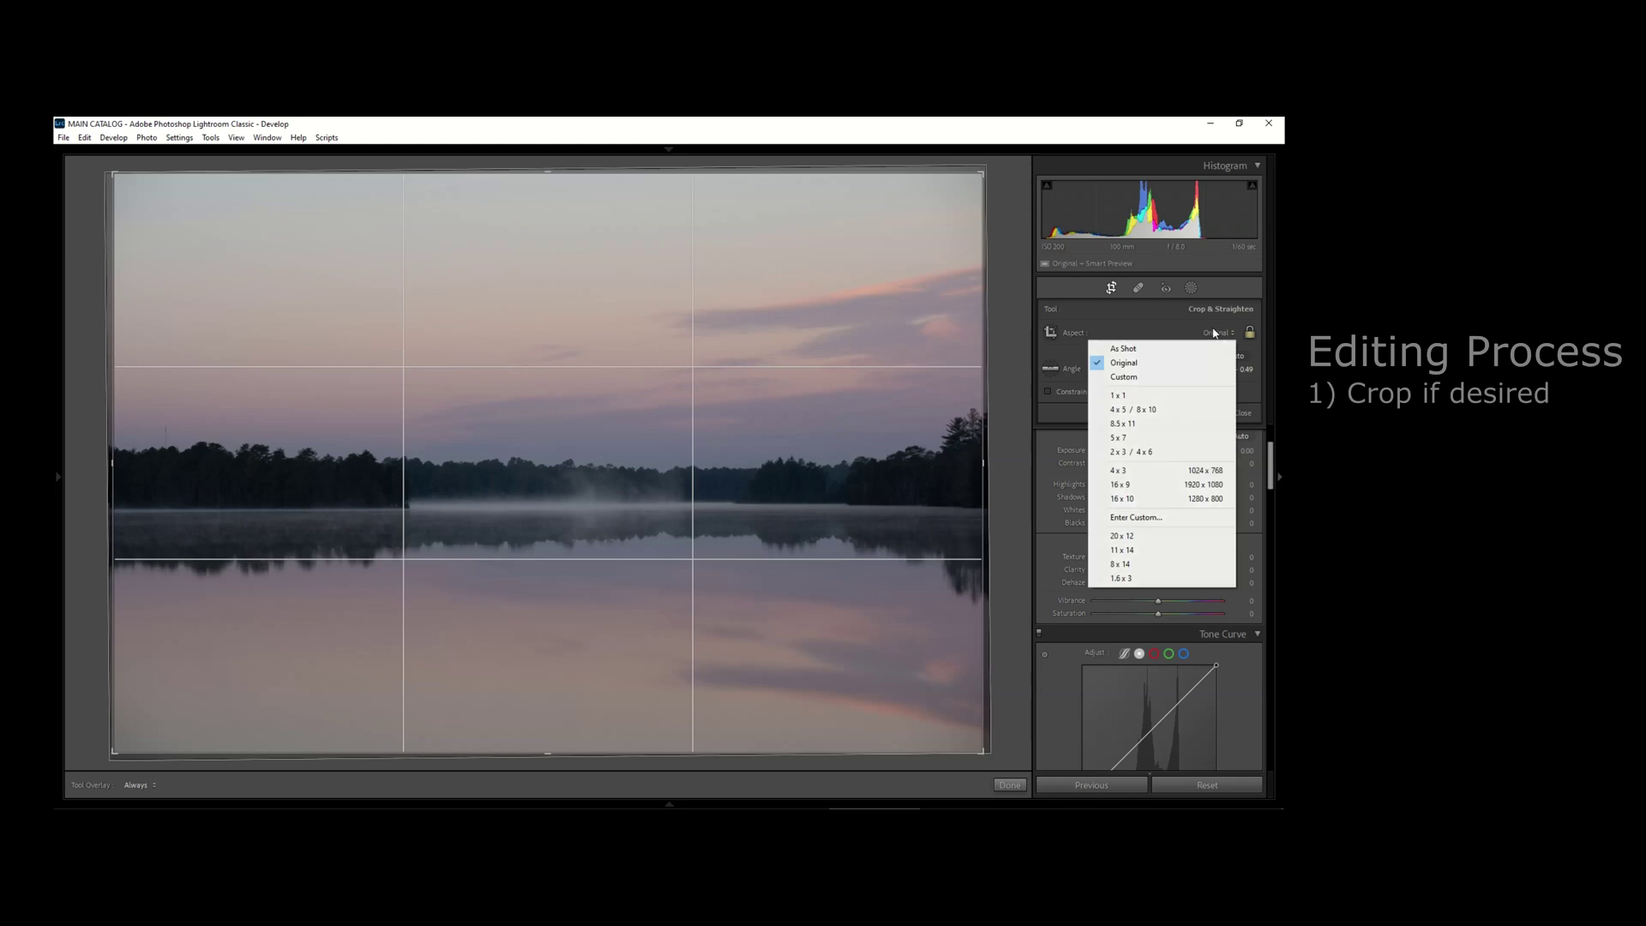
click(1120, 484)
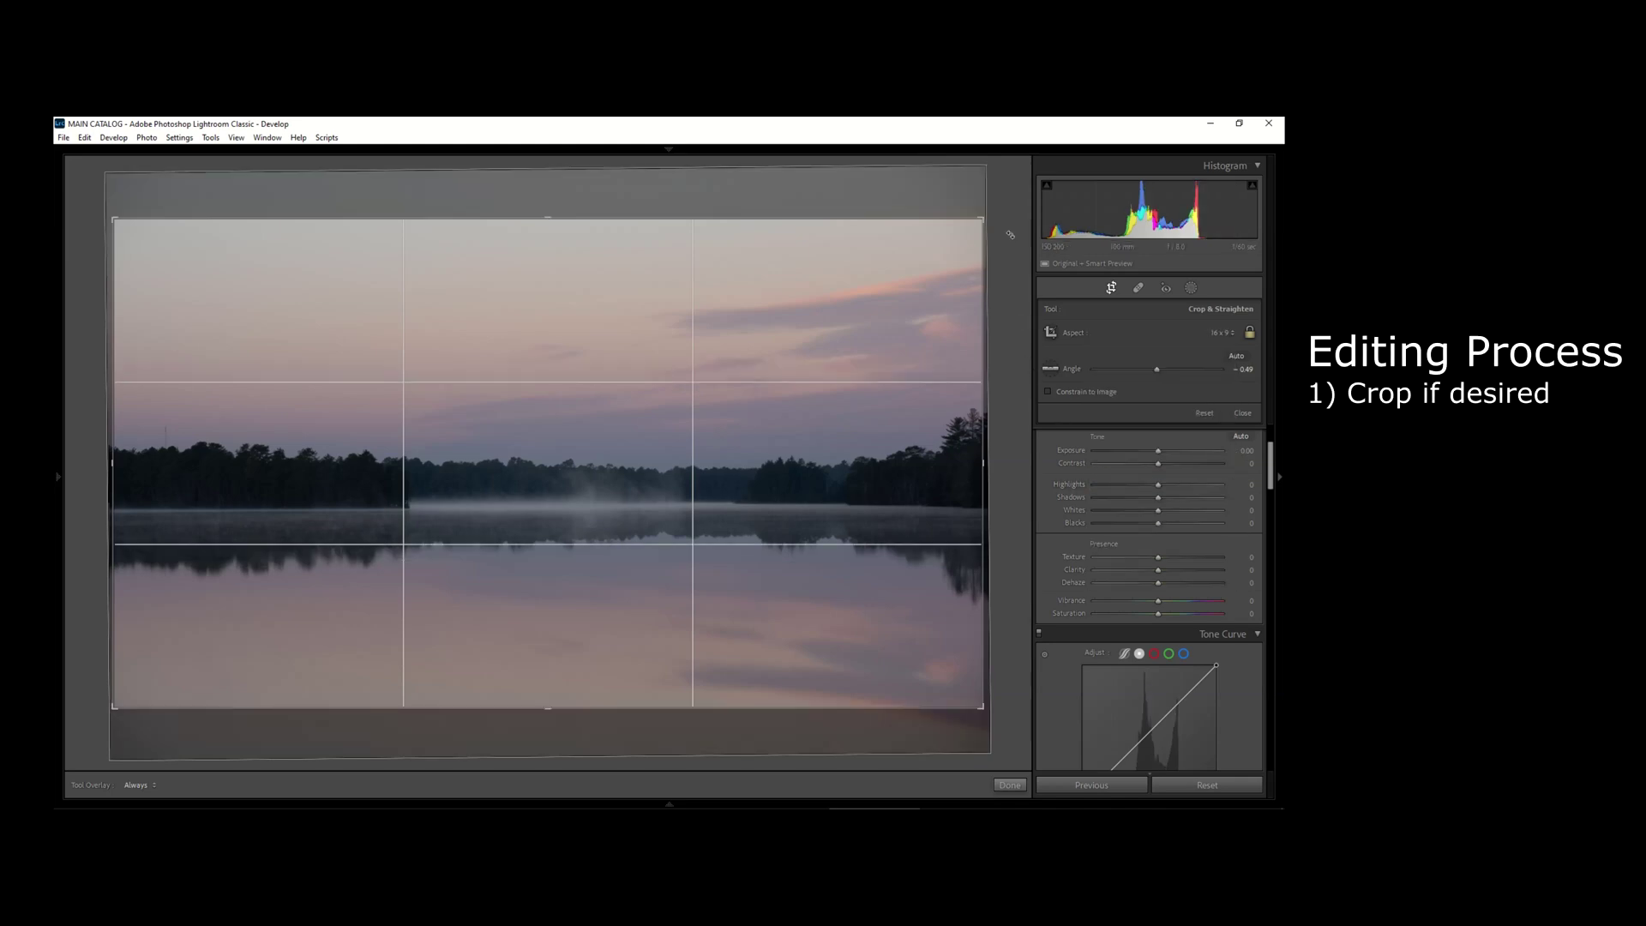
drag(1009, 237, 1011, 235)
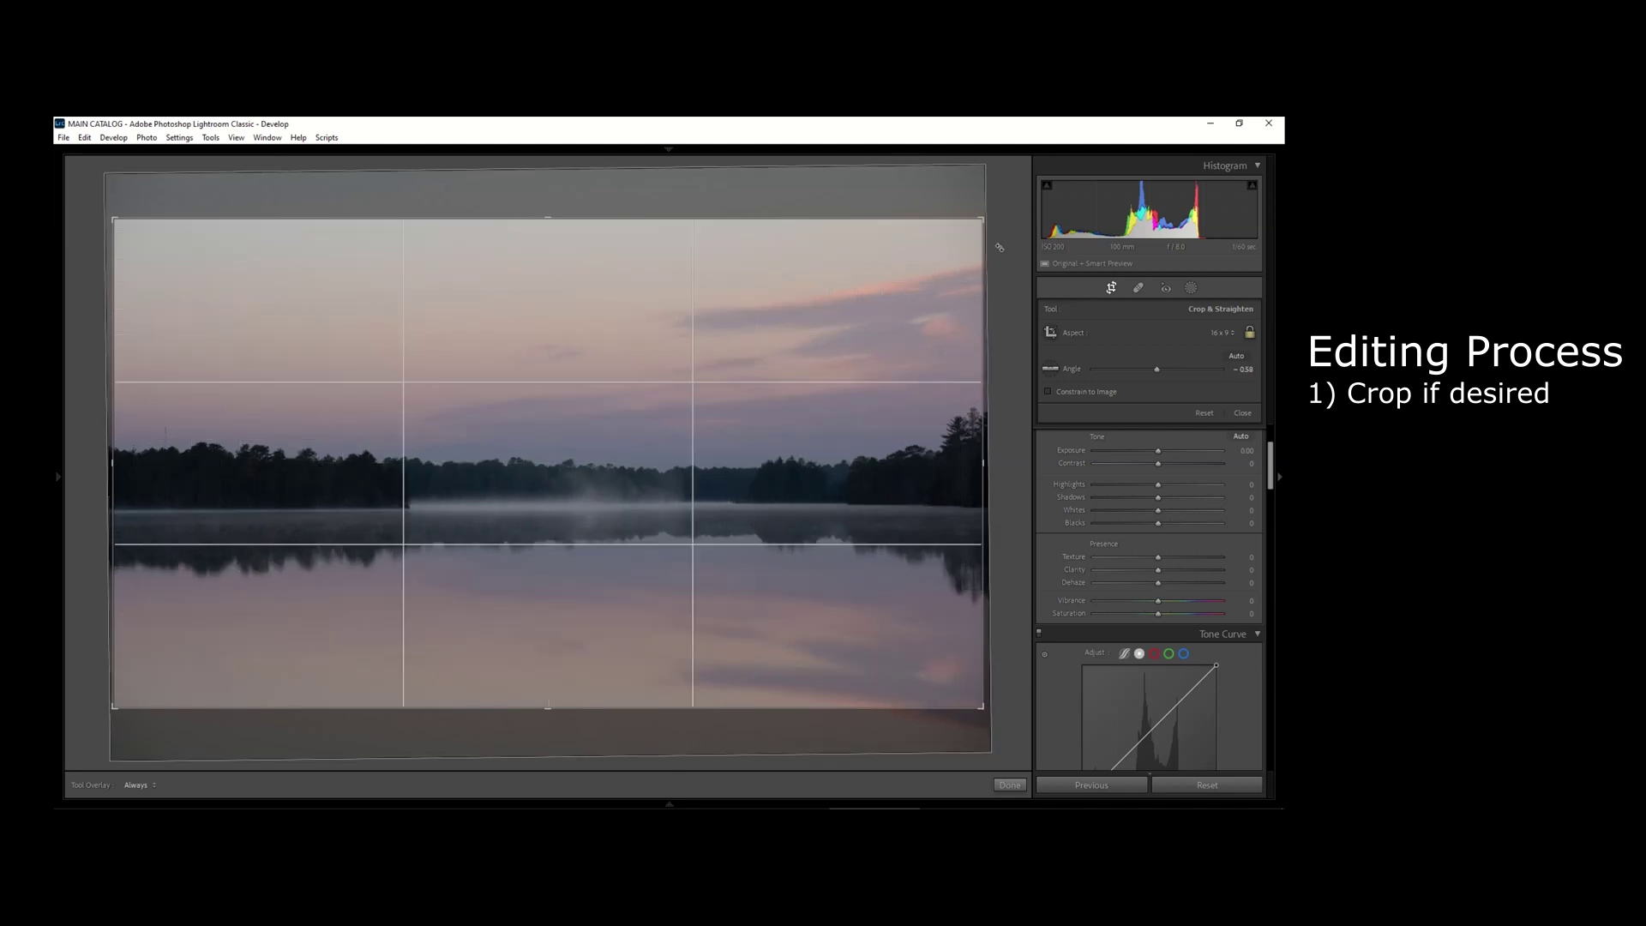
drag(889, 309, 883, 300)
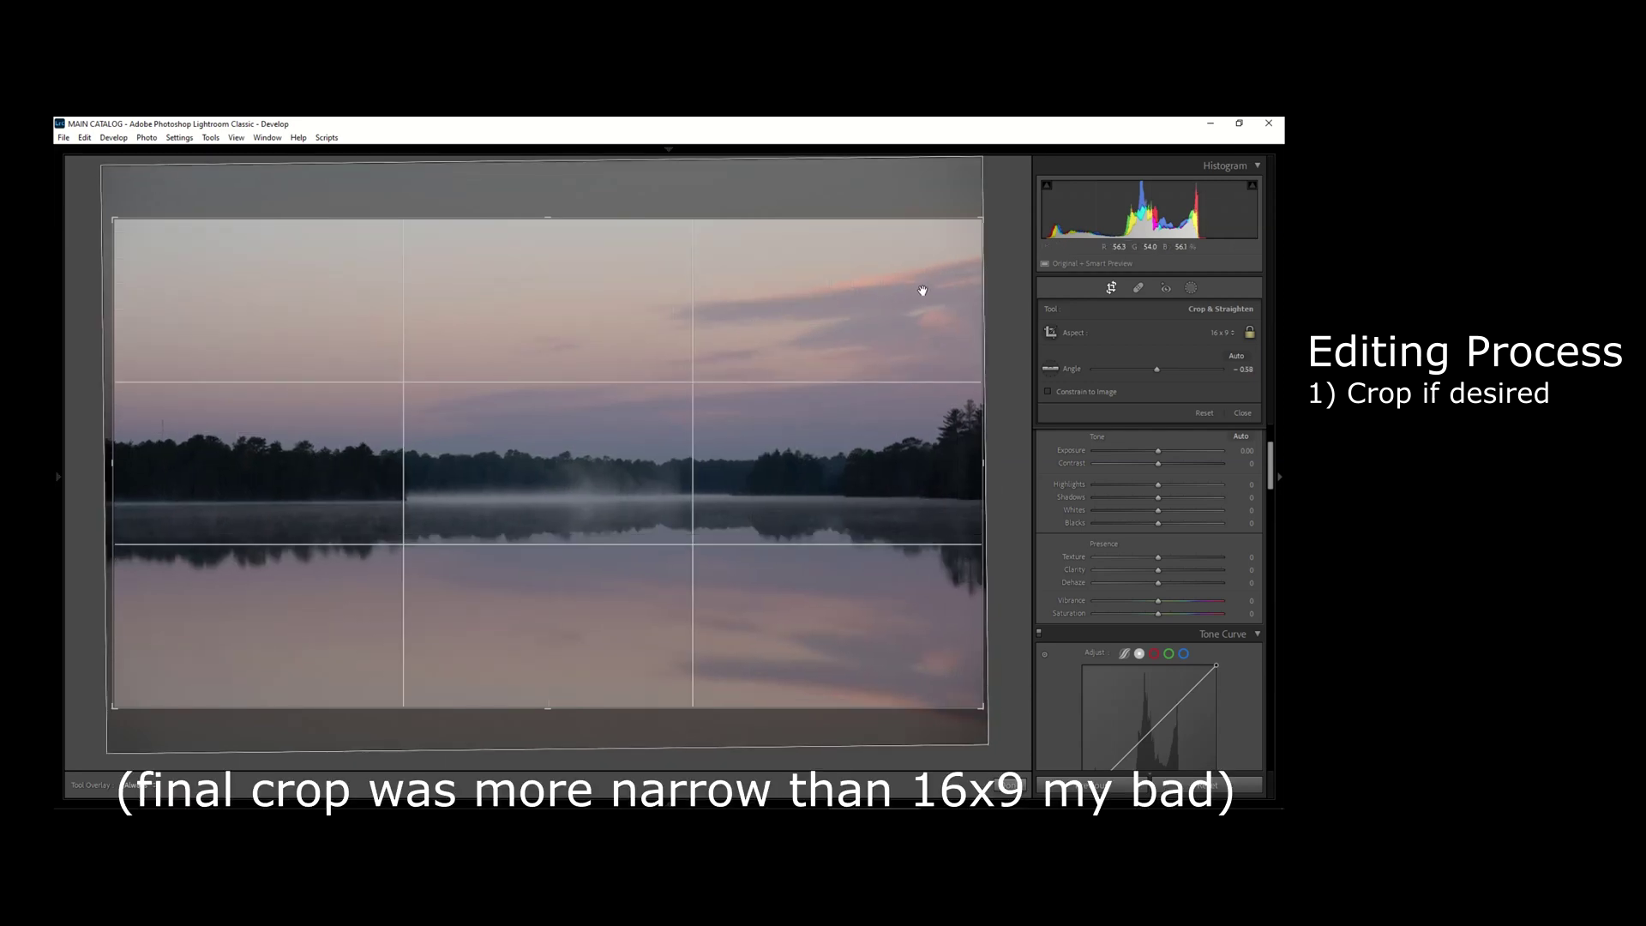
key(Return)
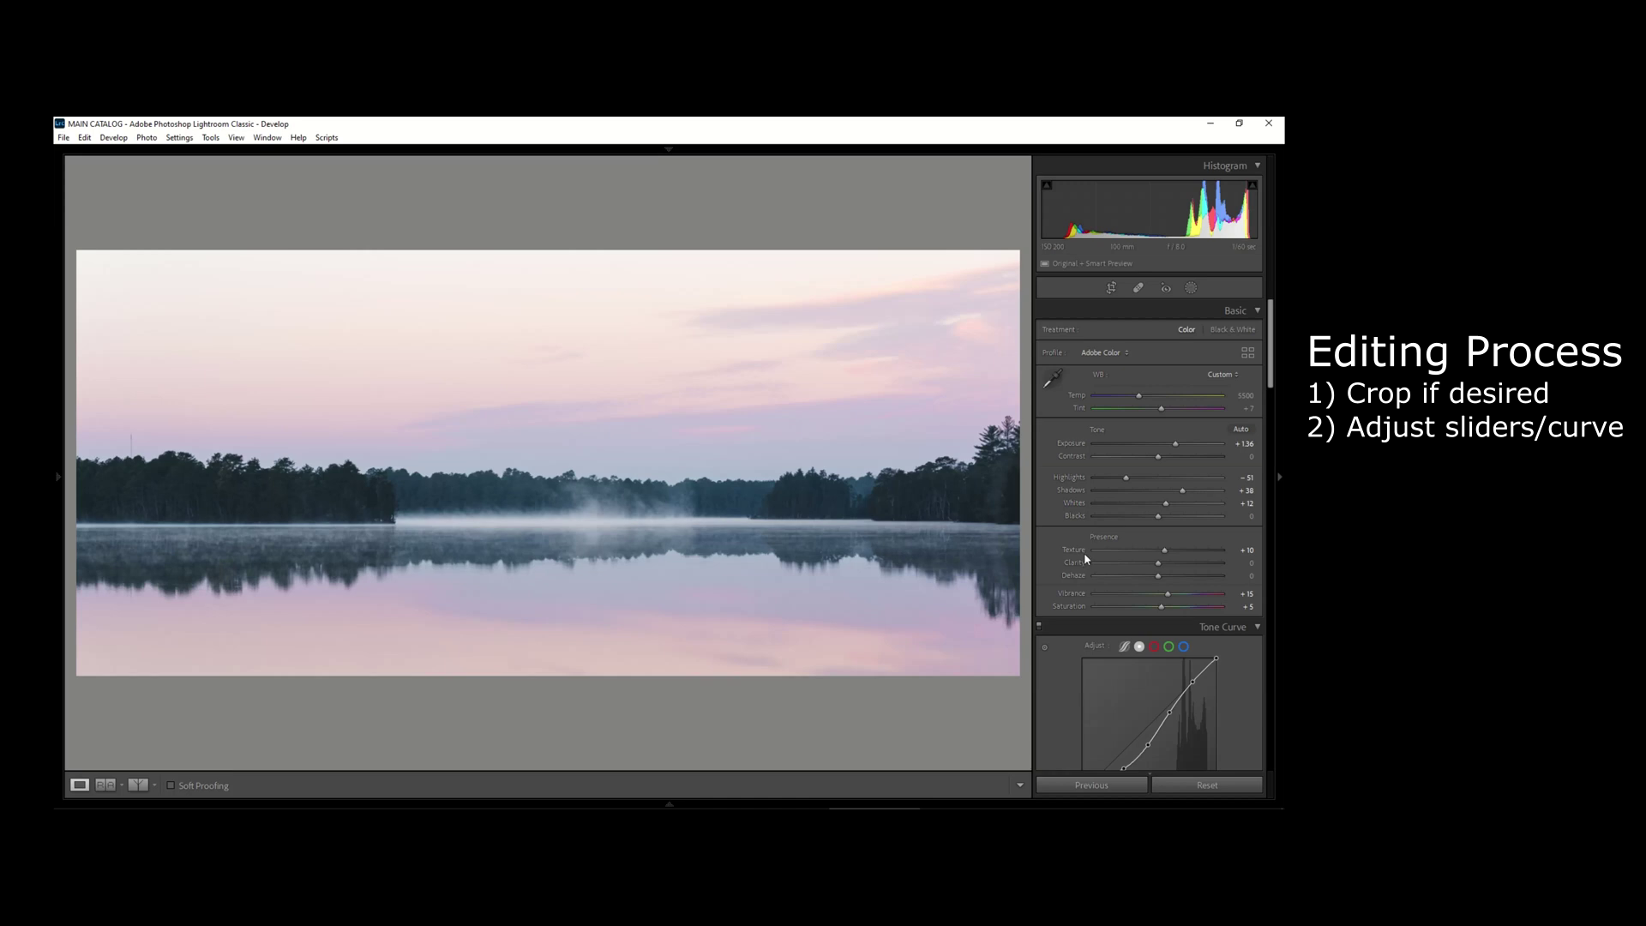
Scroll through the Develop panels to review the Basic, Tone Curve and HSL settings
scroll(1080, 580, down, 3)
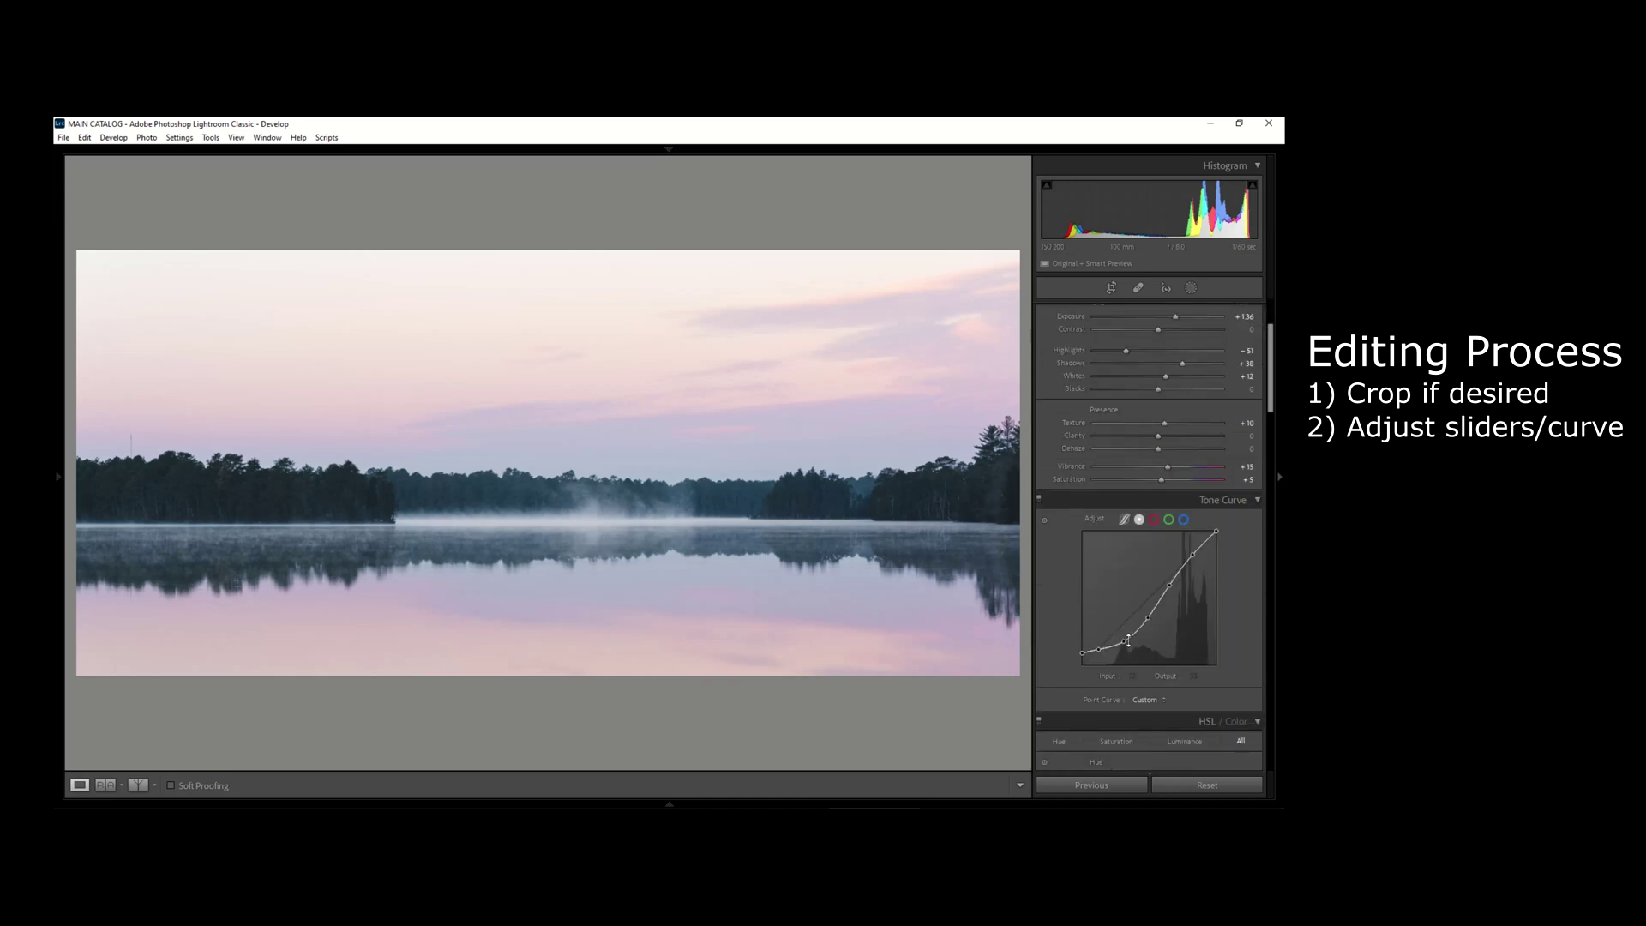
scroll(1218, 666, down, 3)
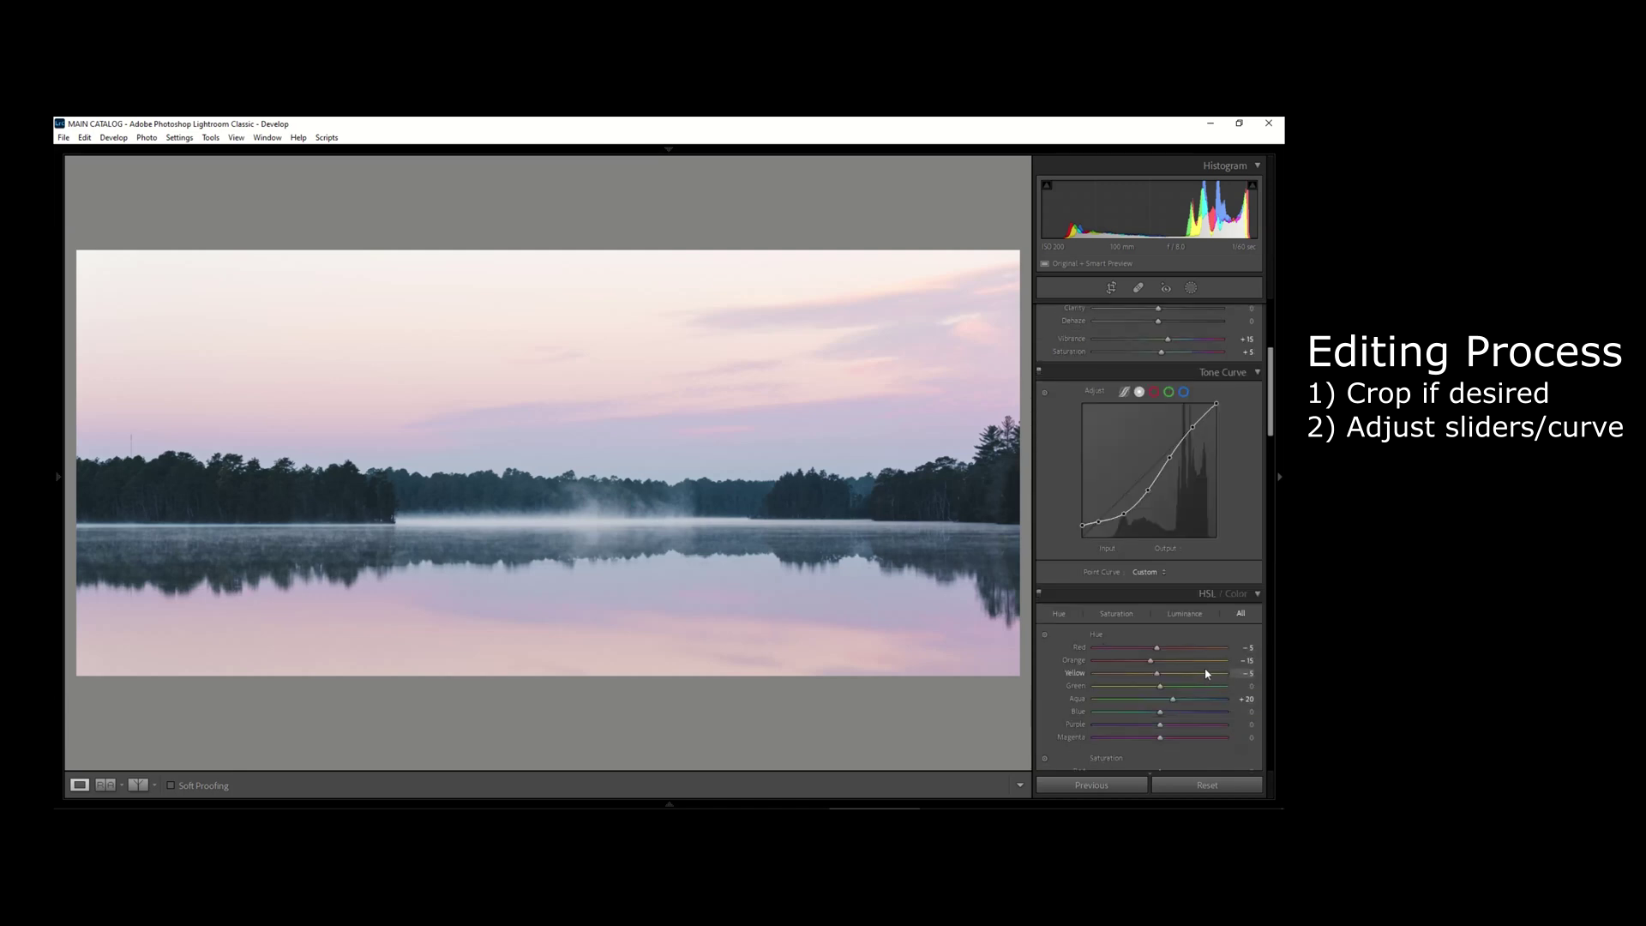
scroll(1203, 673, down, 3)
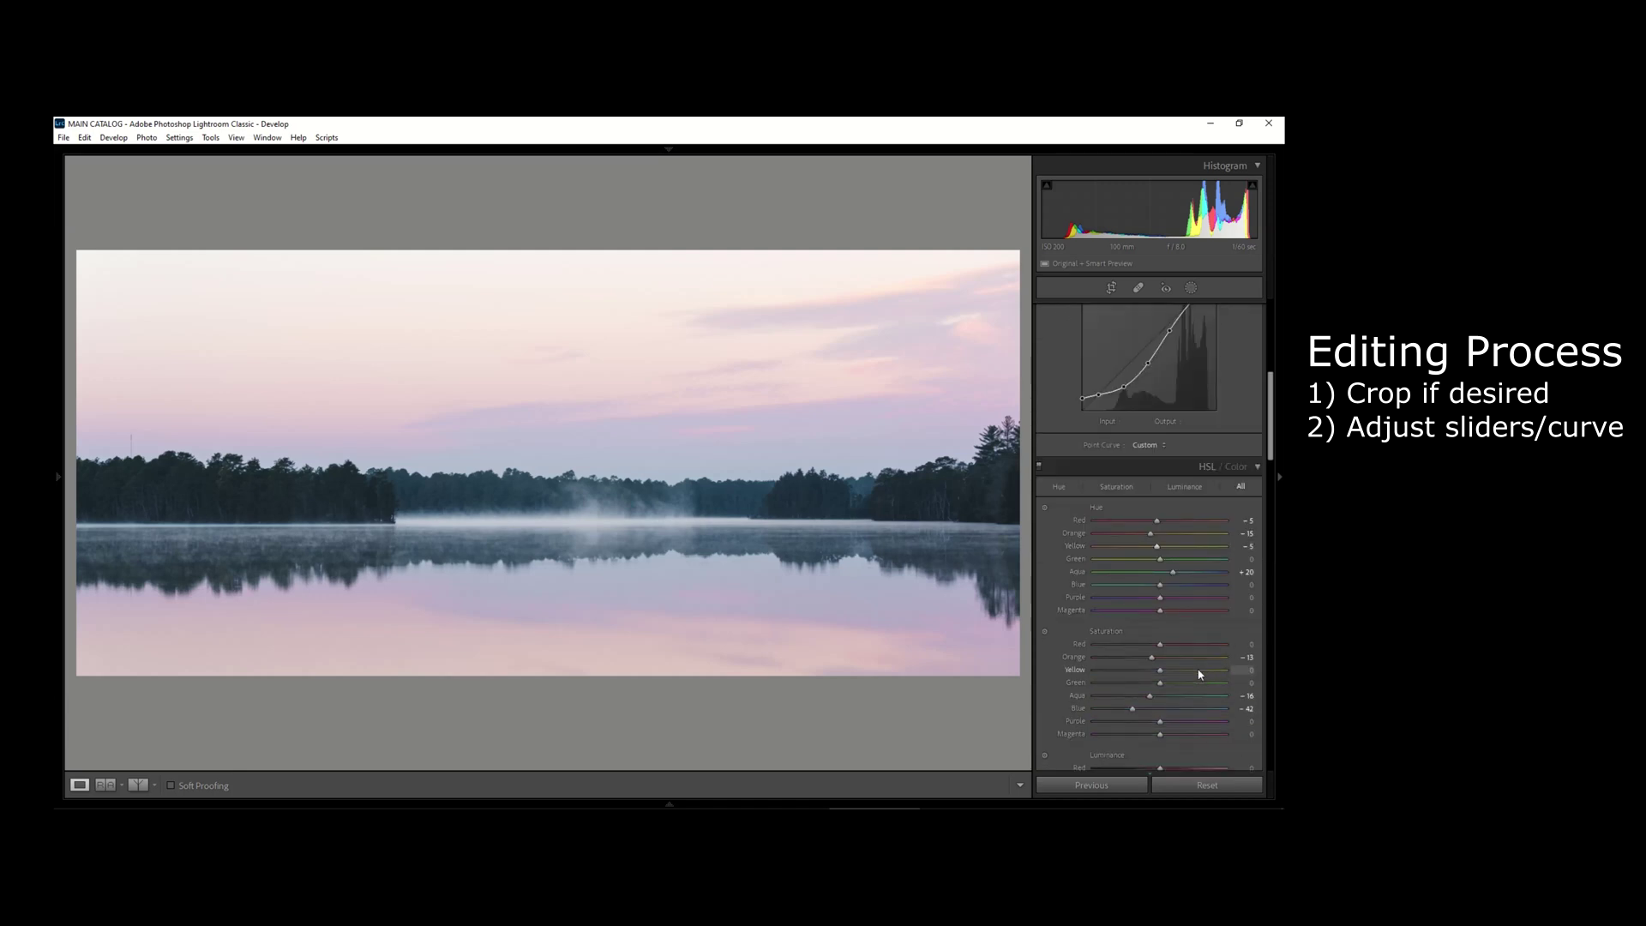
scroll(1200, 674, down, 3)
scroll(1200, 673, down, 3)
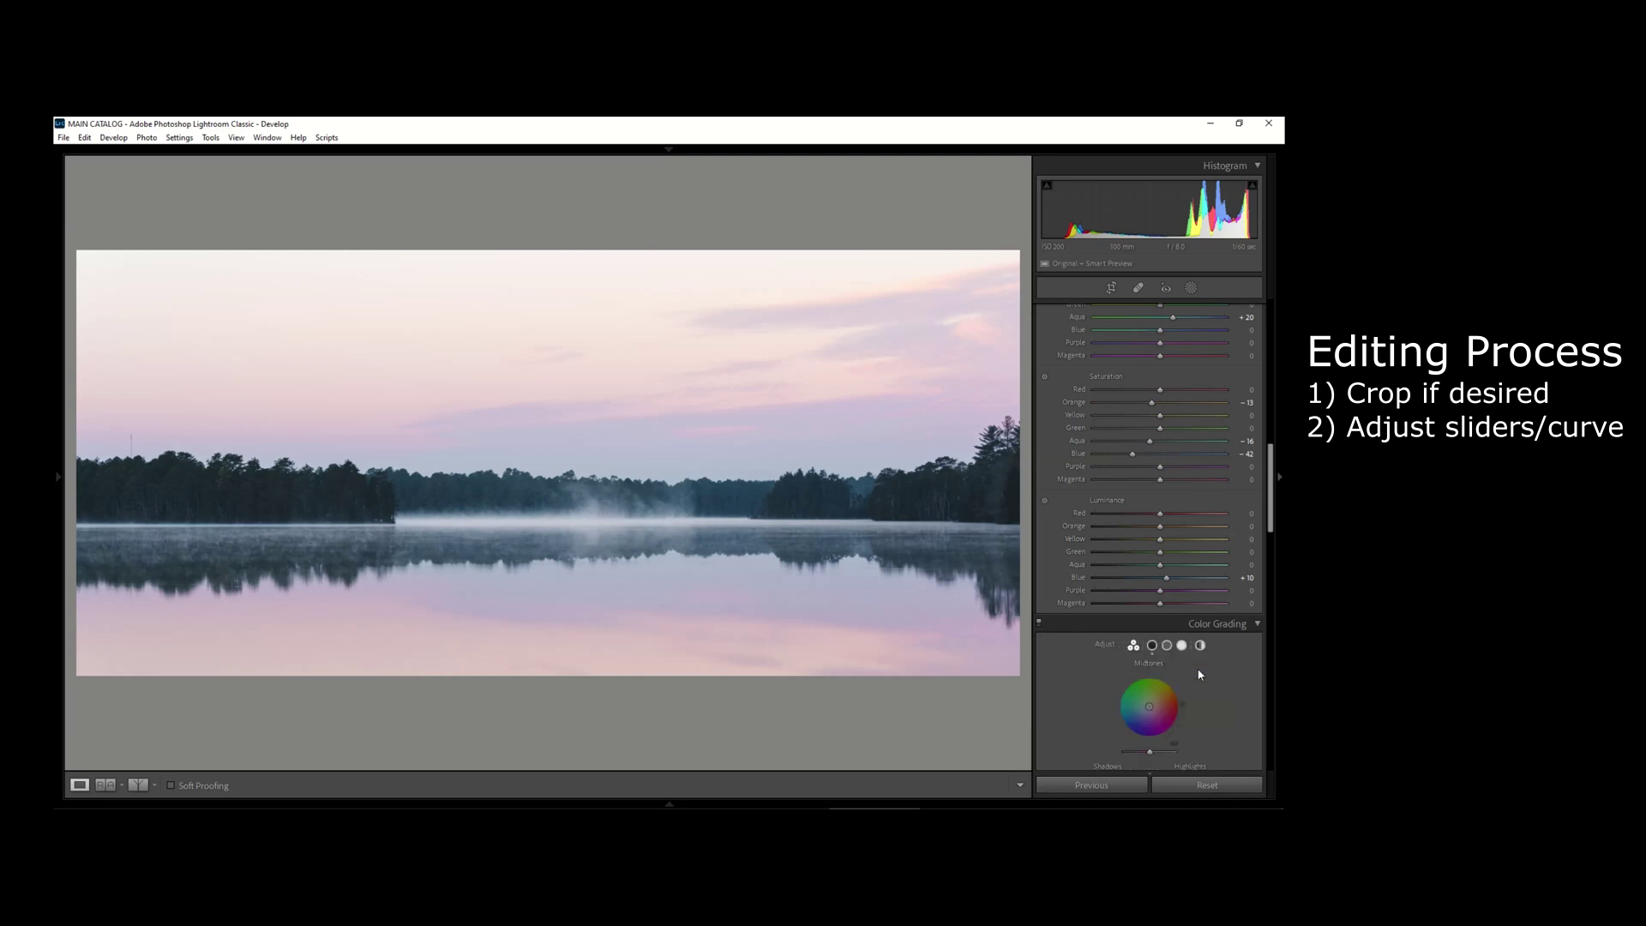
scroll(1199, 673, down, 3)
scroll(1199, 674, down, 3)
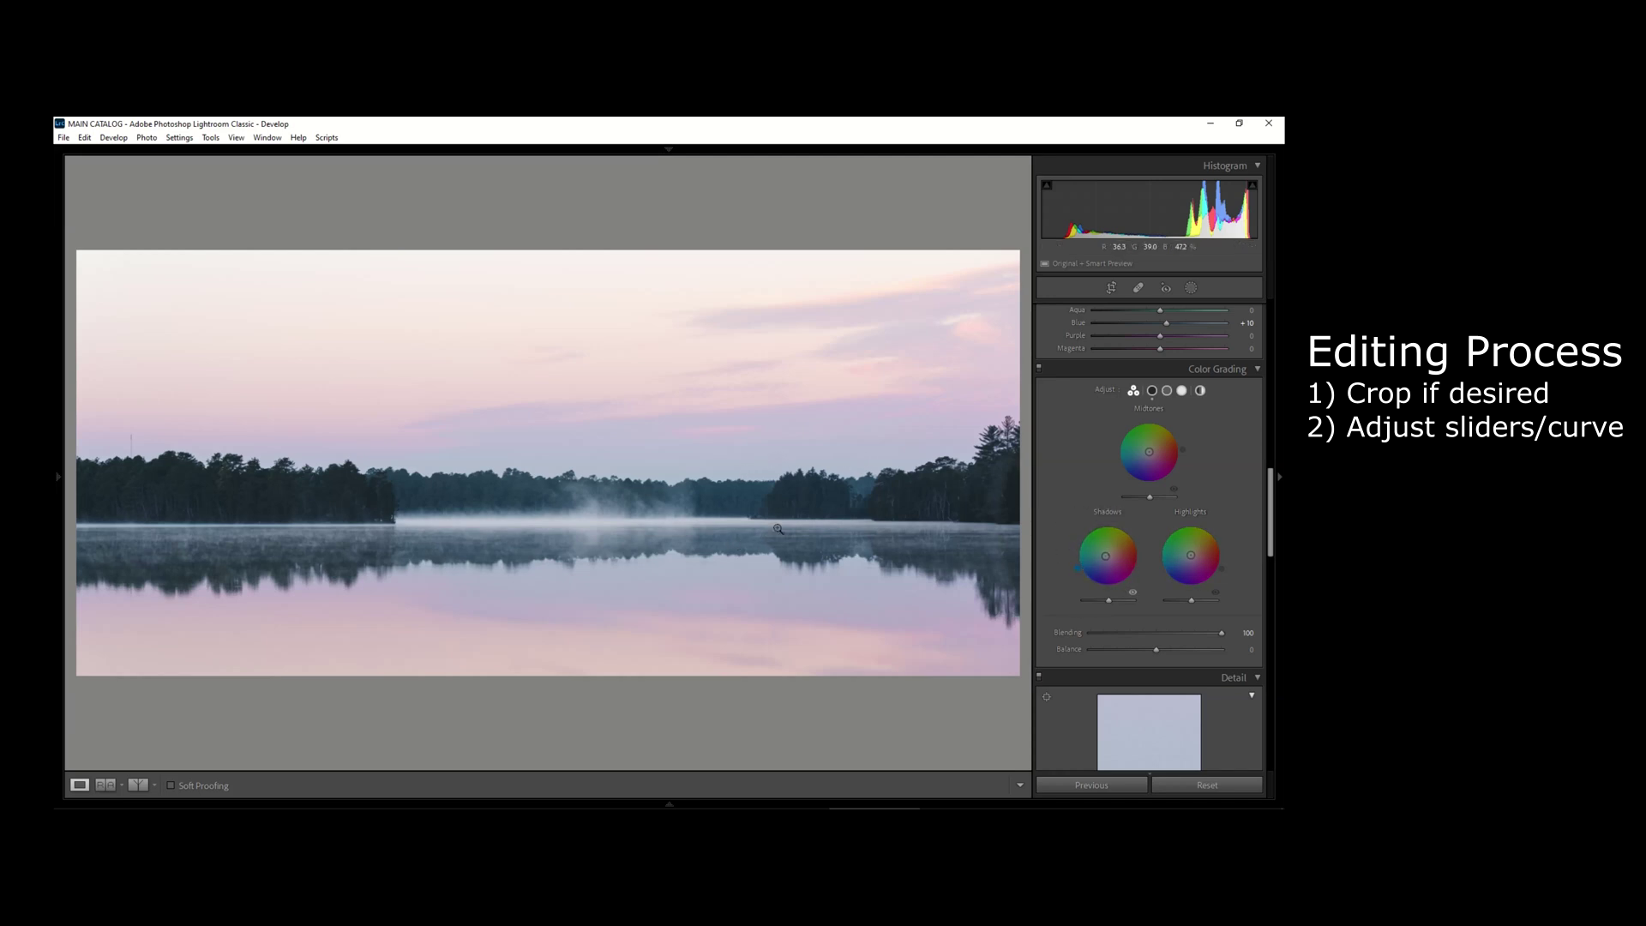
Zoom into the misty treeline and toggle Color Grading off and on to compare
click(771, 501)
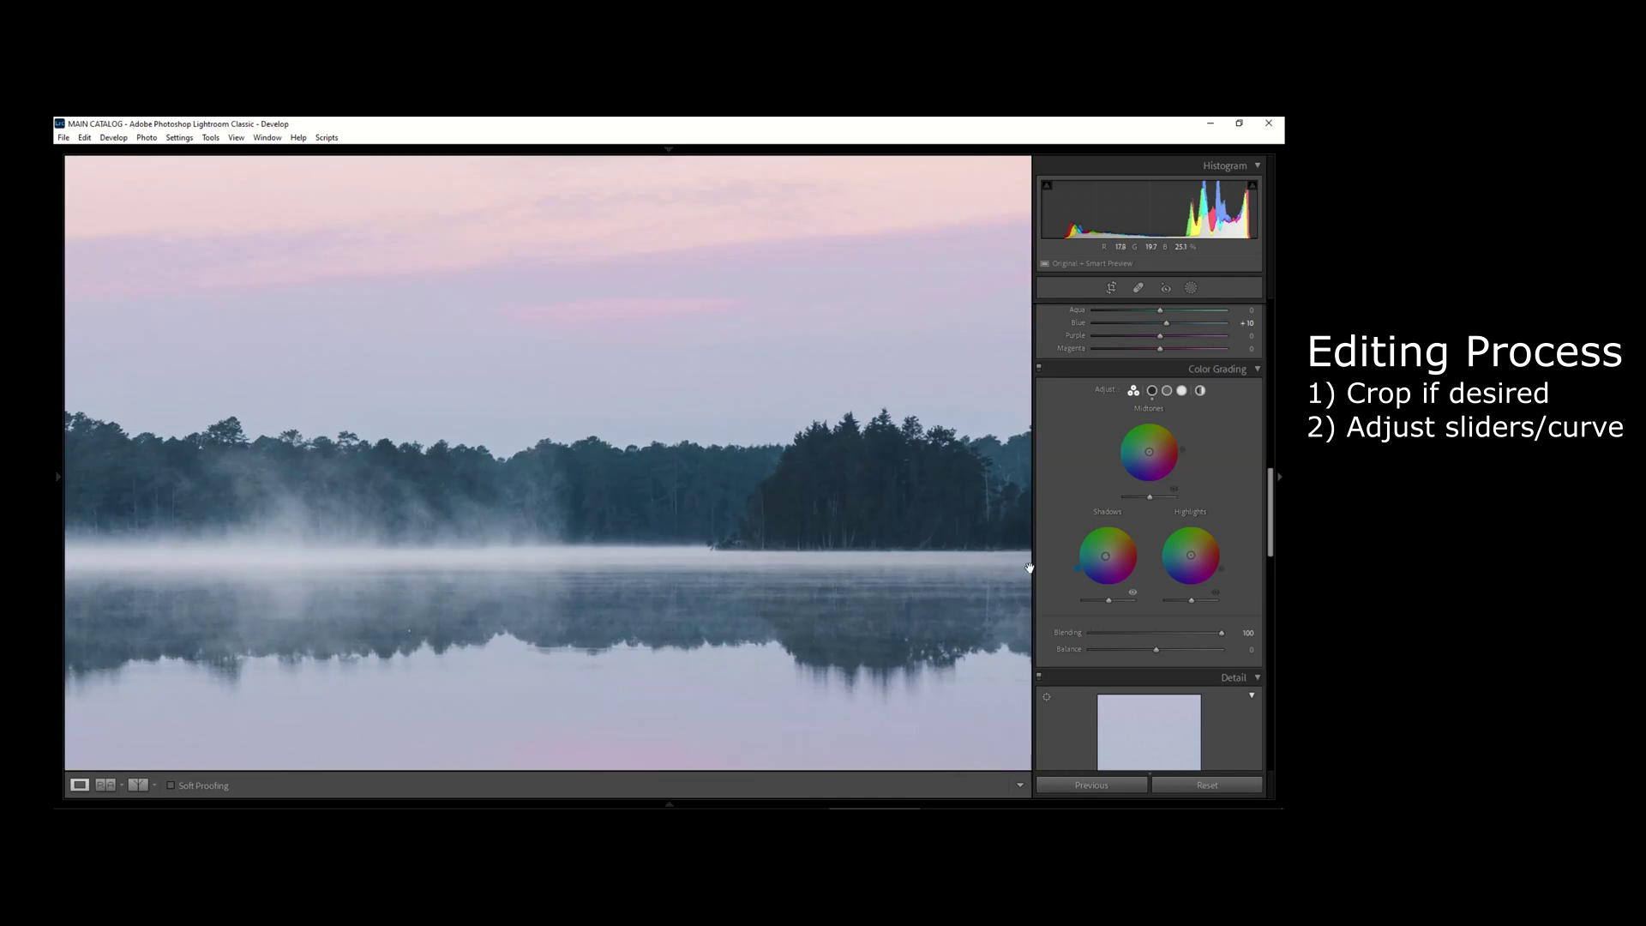
click(1038, 369)
click(1039, 370)
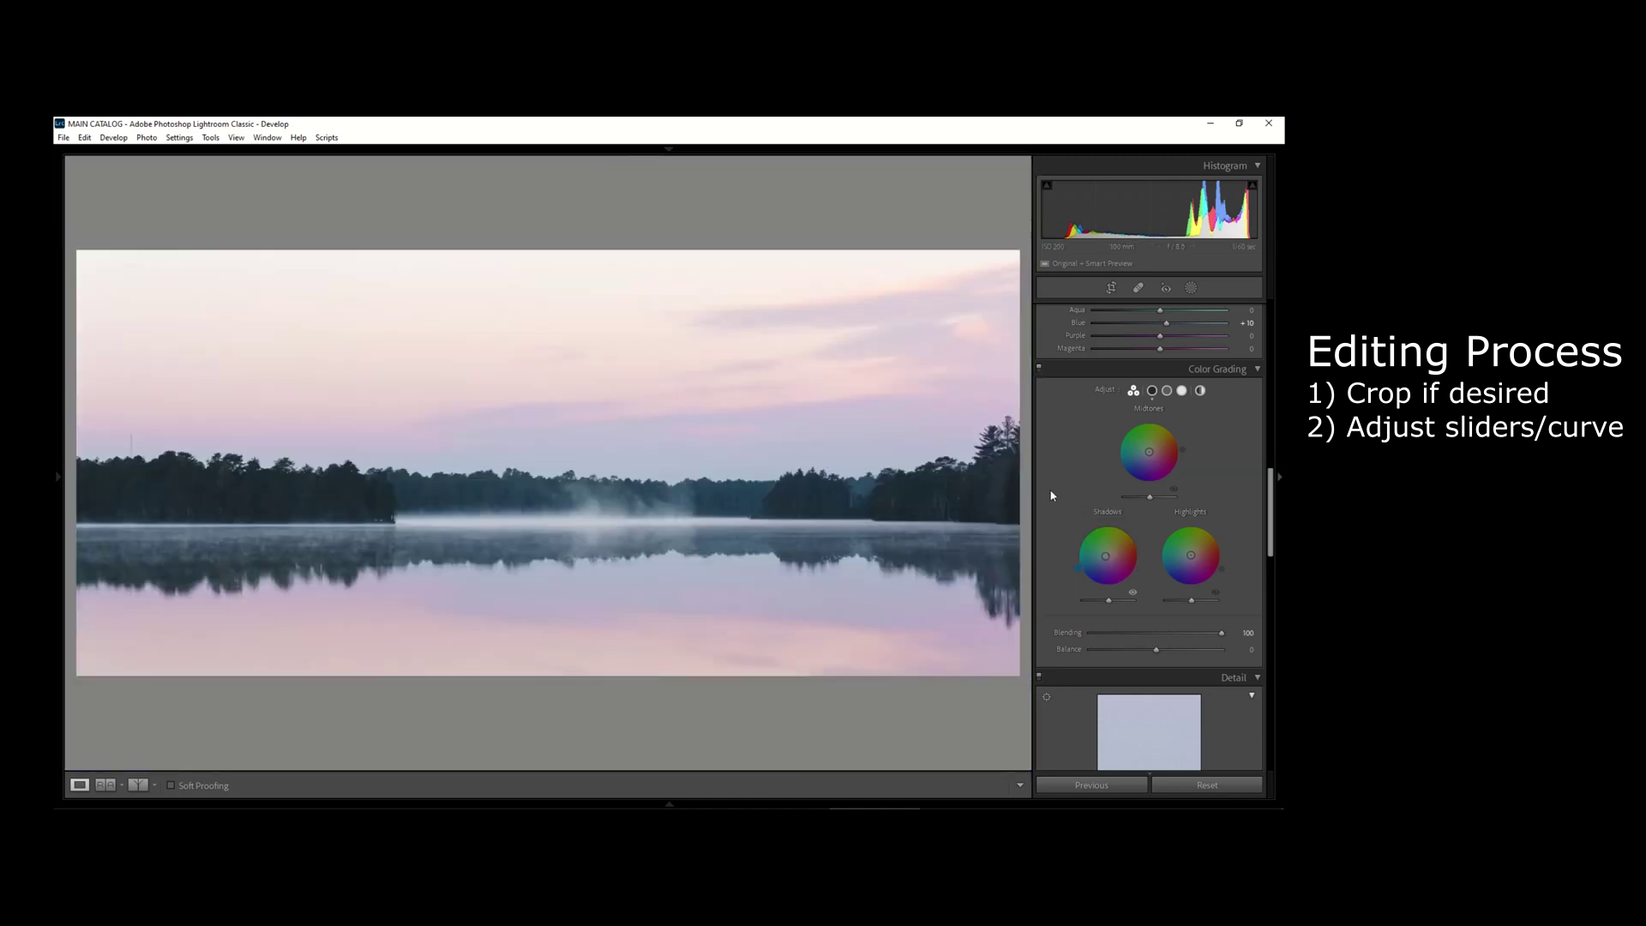
scroll(1054, 490, down, 2)
scroll(1060, 501, up, 5)
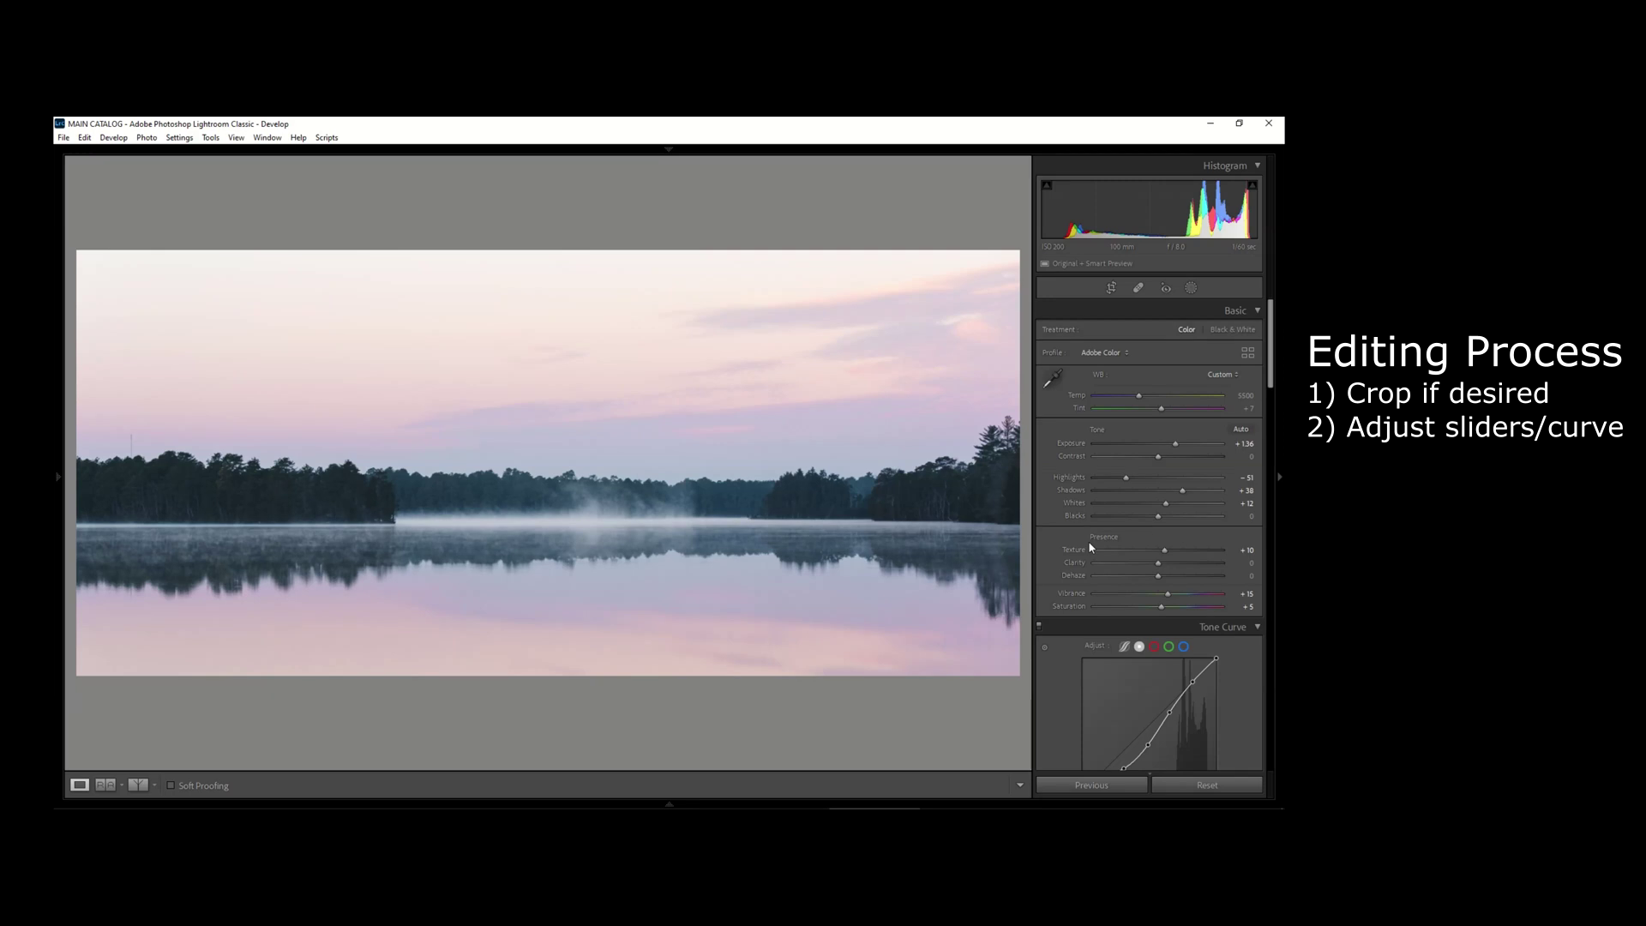
Create a Luminance Range mask by sampling the upper sky's brightness with the eyedropper
click(1191, 288)
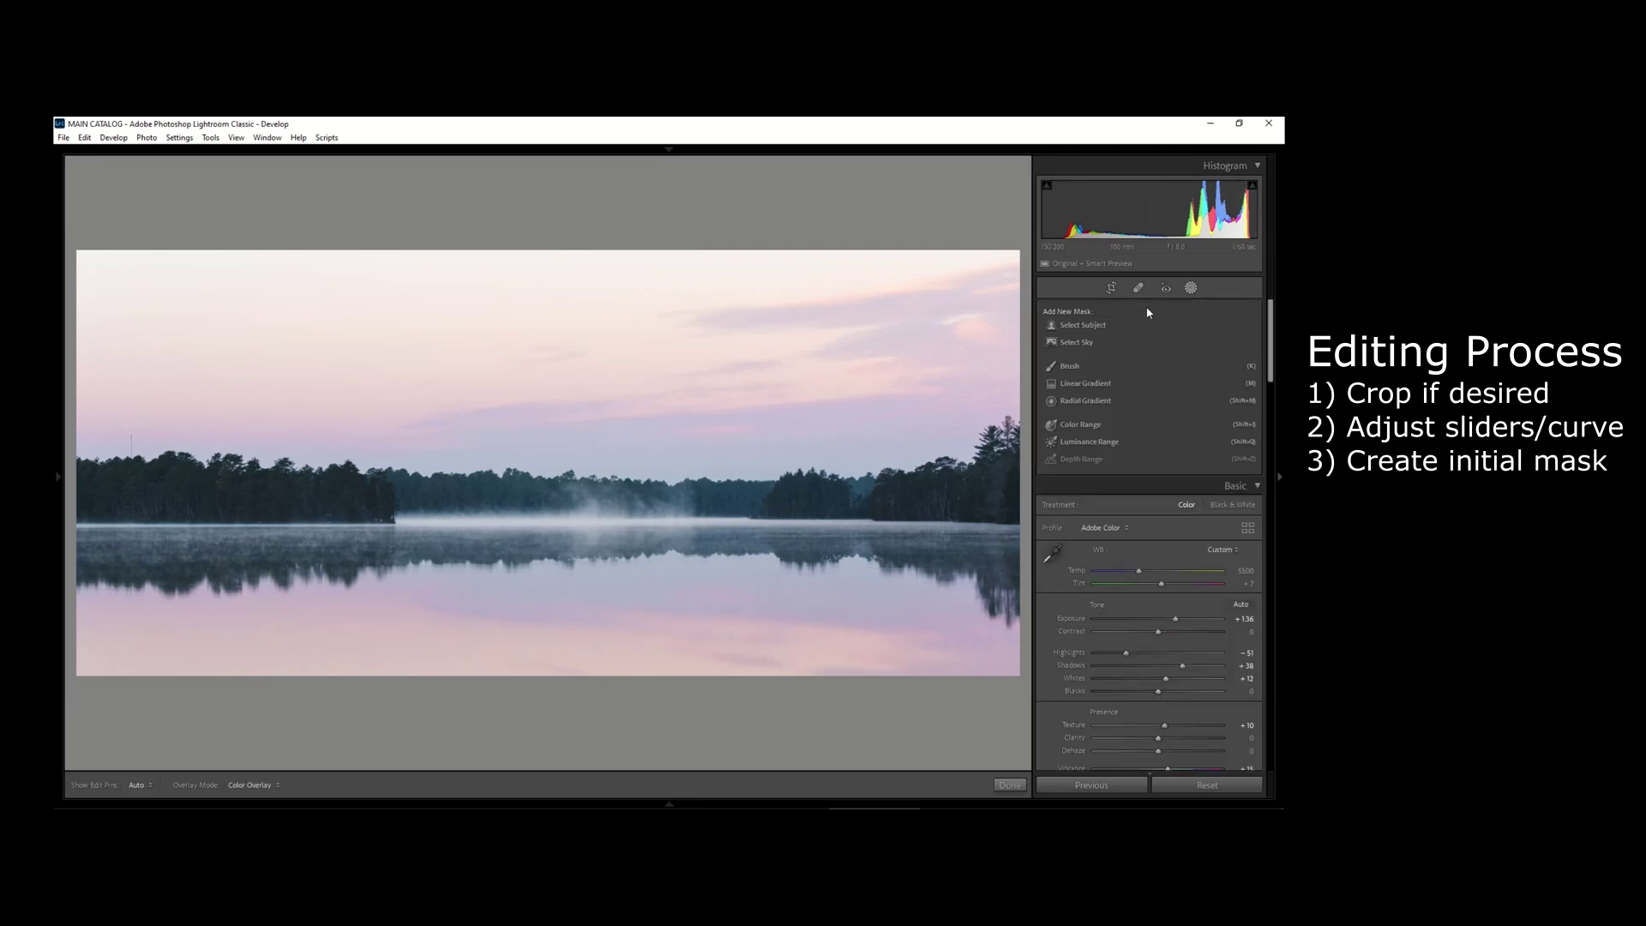
click(1074, 445)
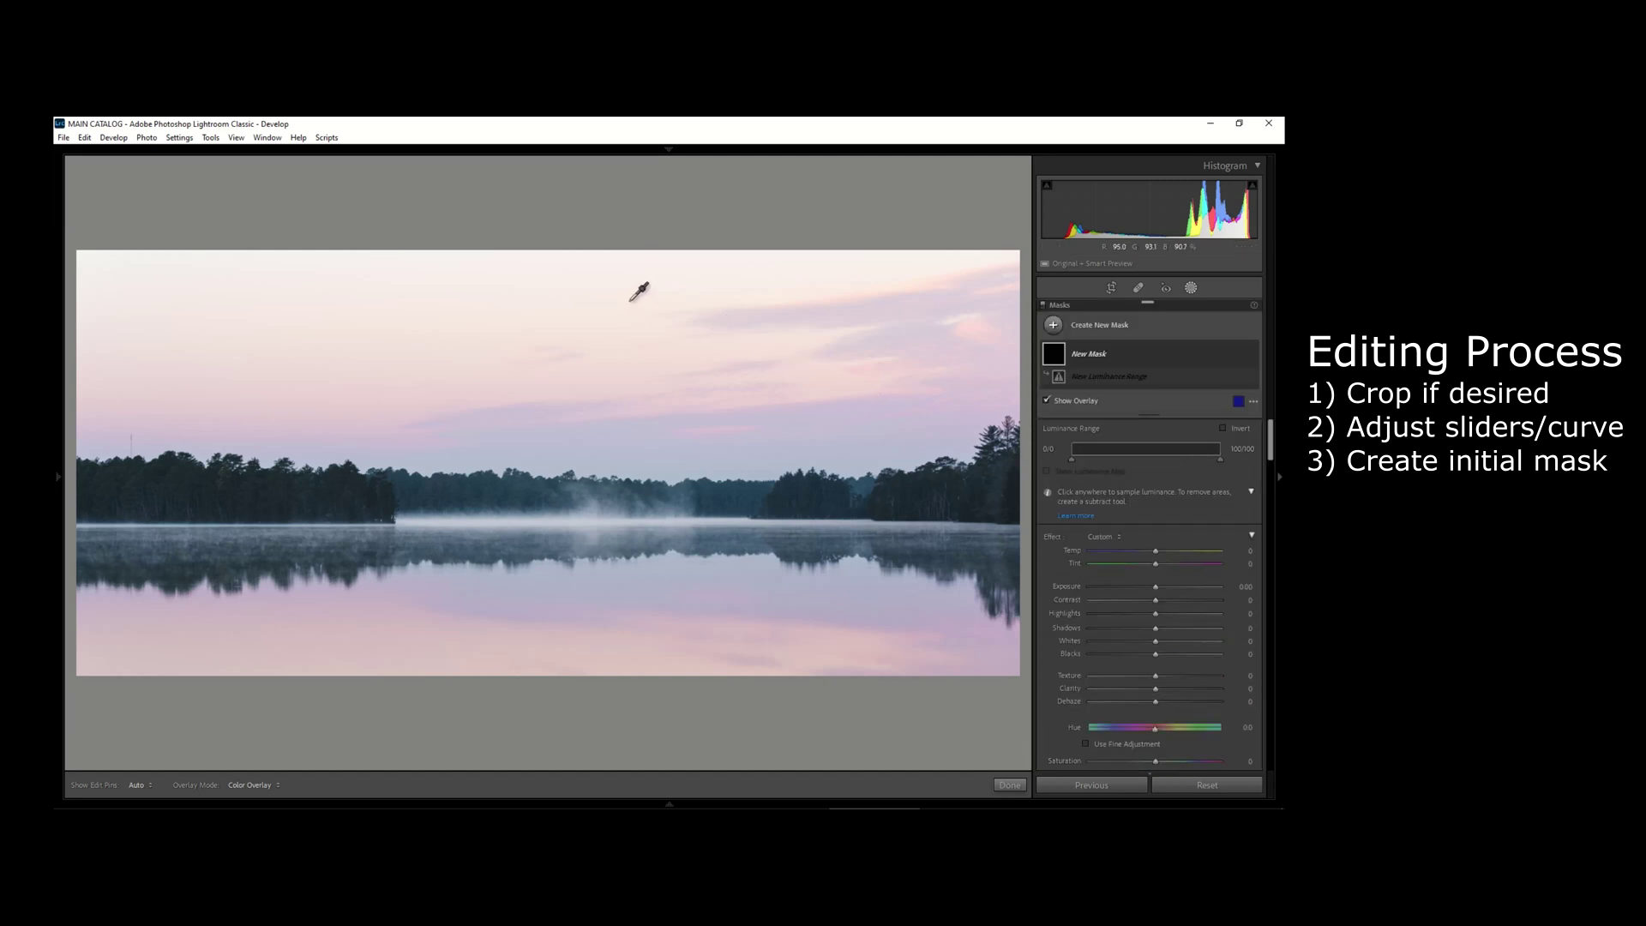
drag(562, 287, 723, 357)
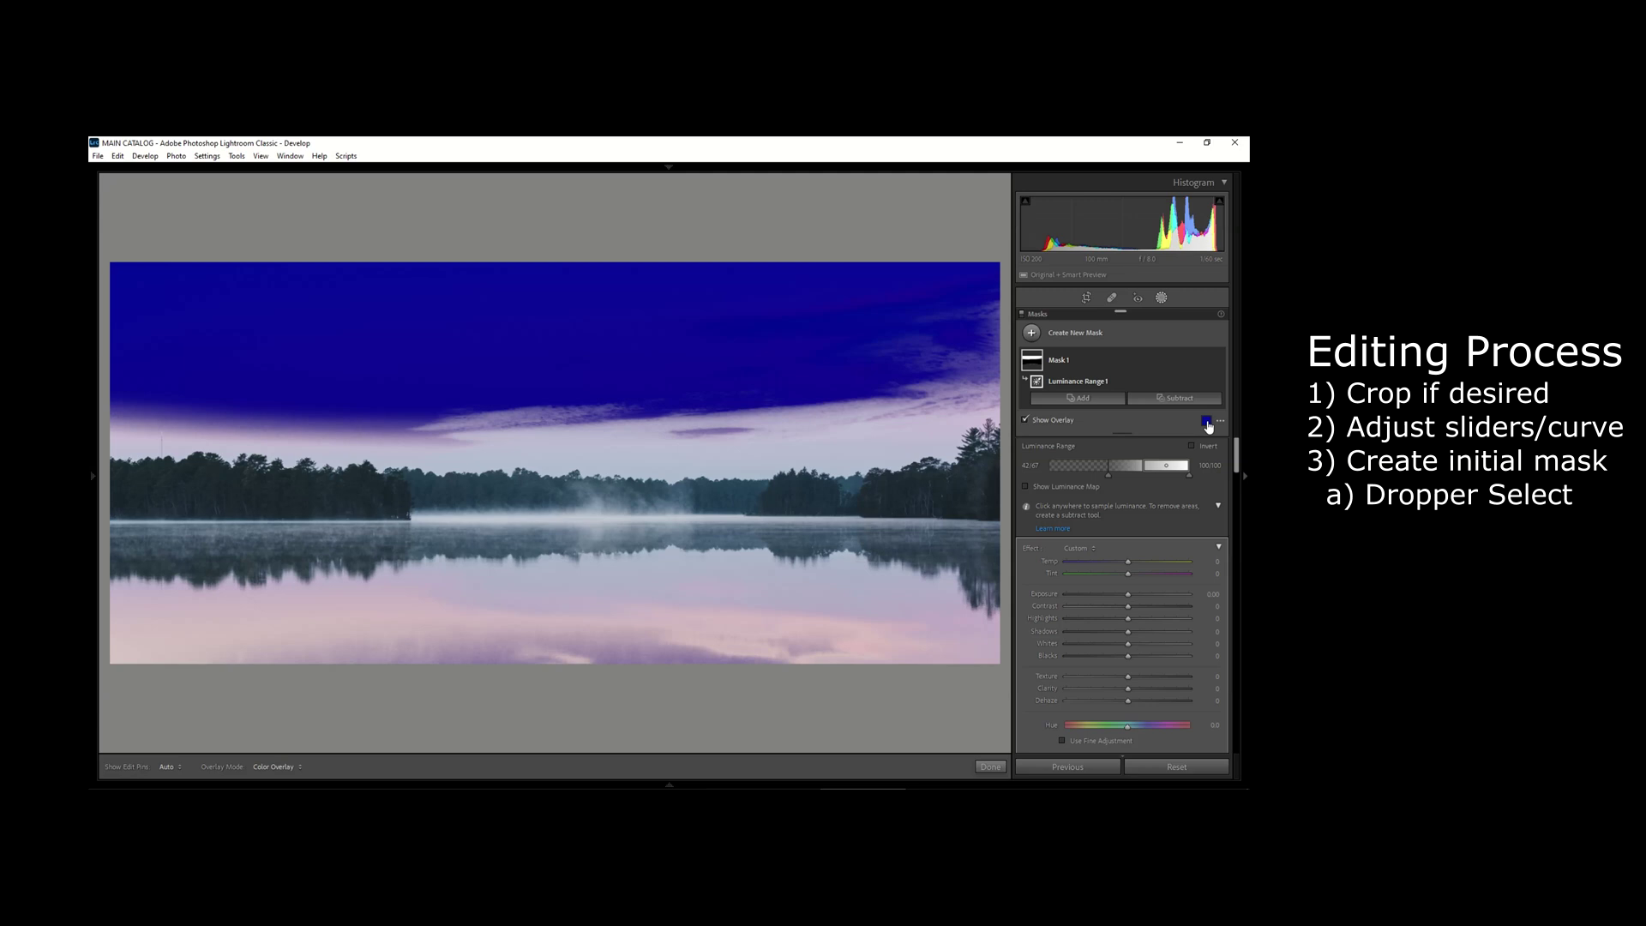
Leave the overlay colour unchanged and undo the last luminance range change
click(1207, 422)
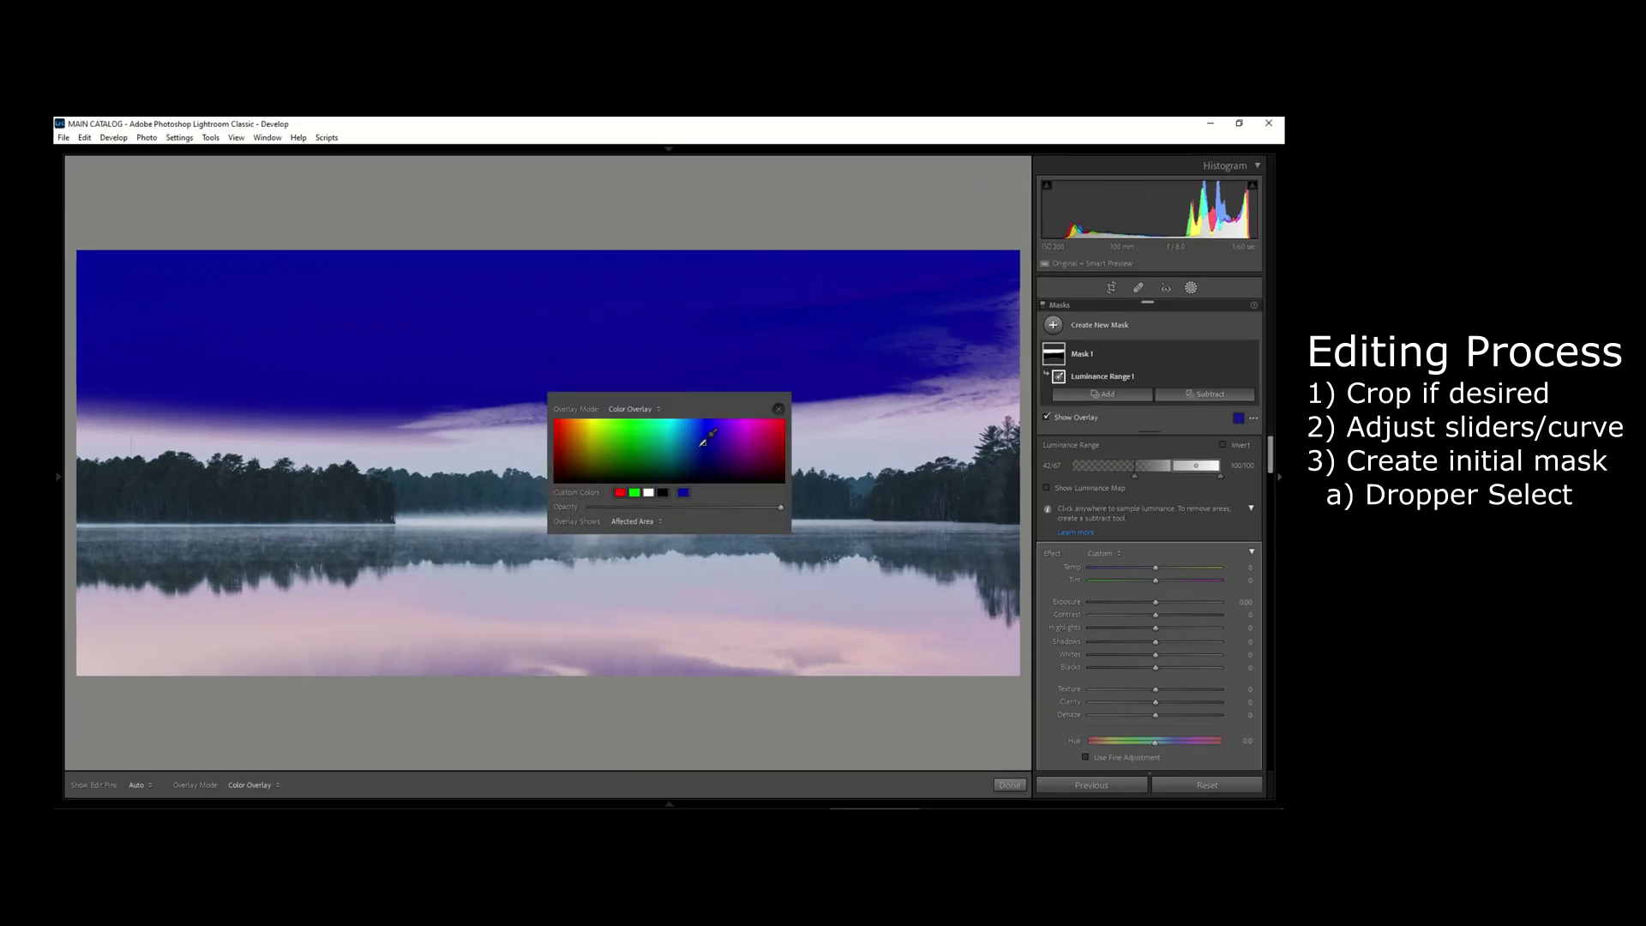
click(780, 410)
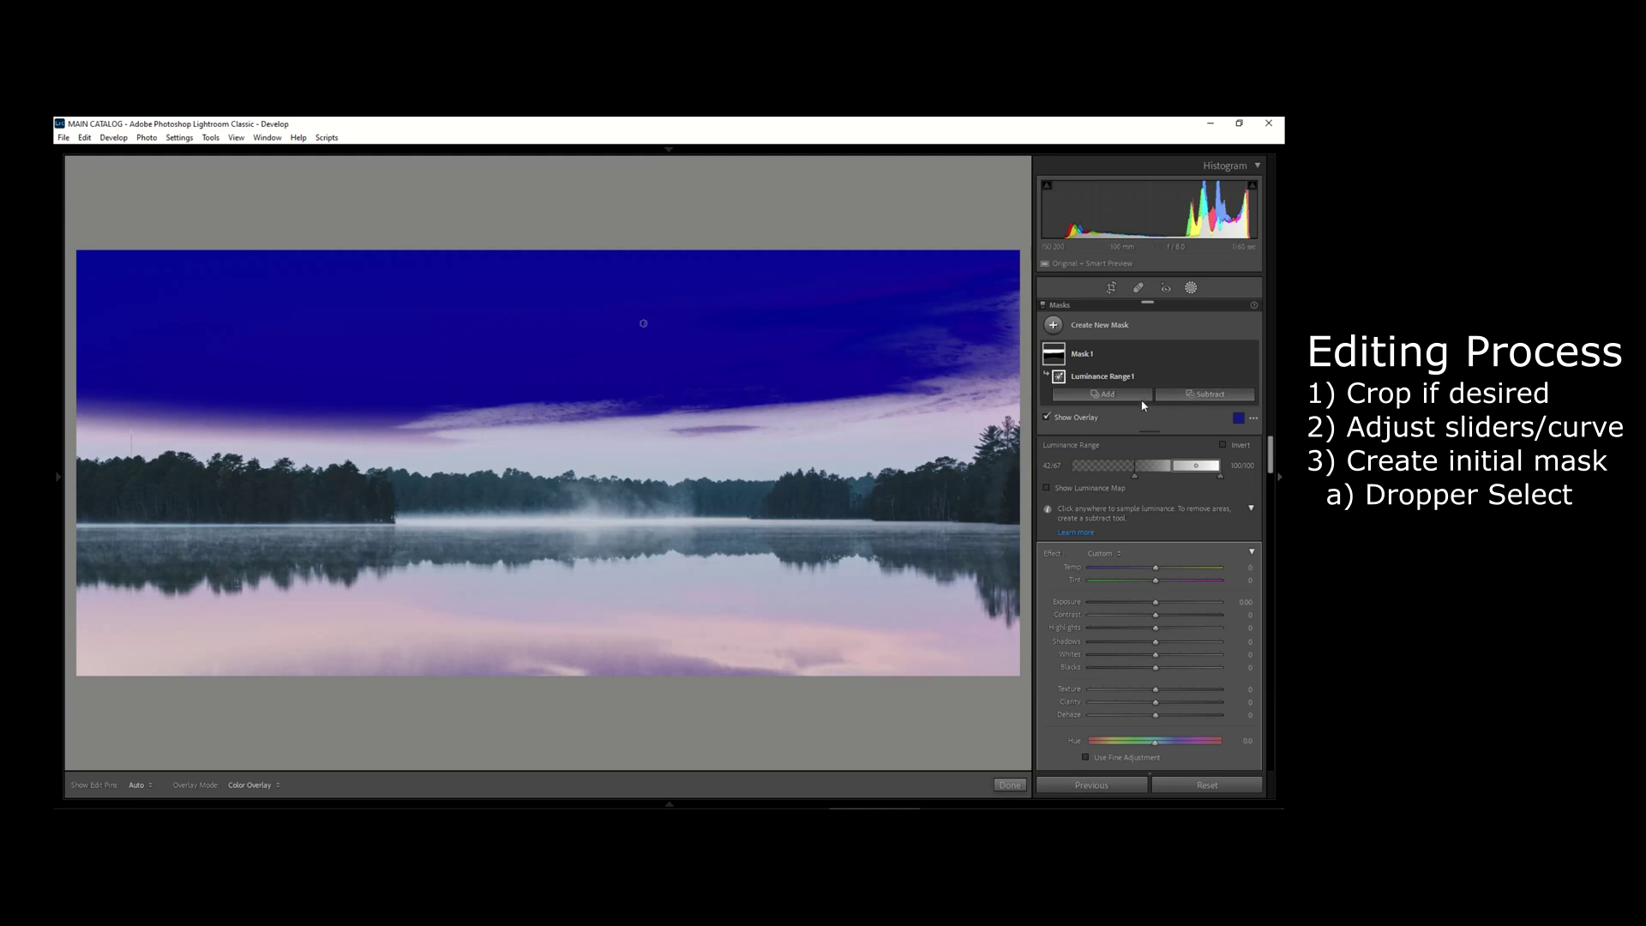
key(ctrl+z)
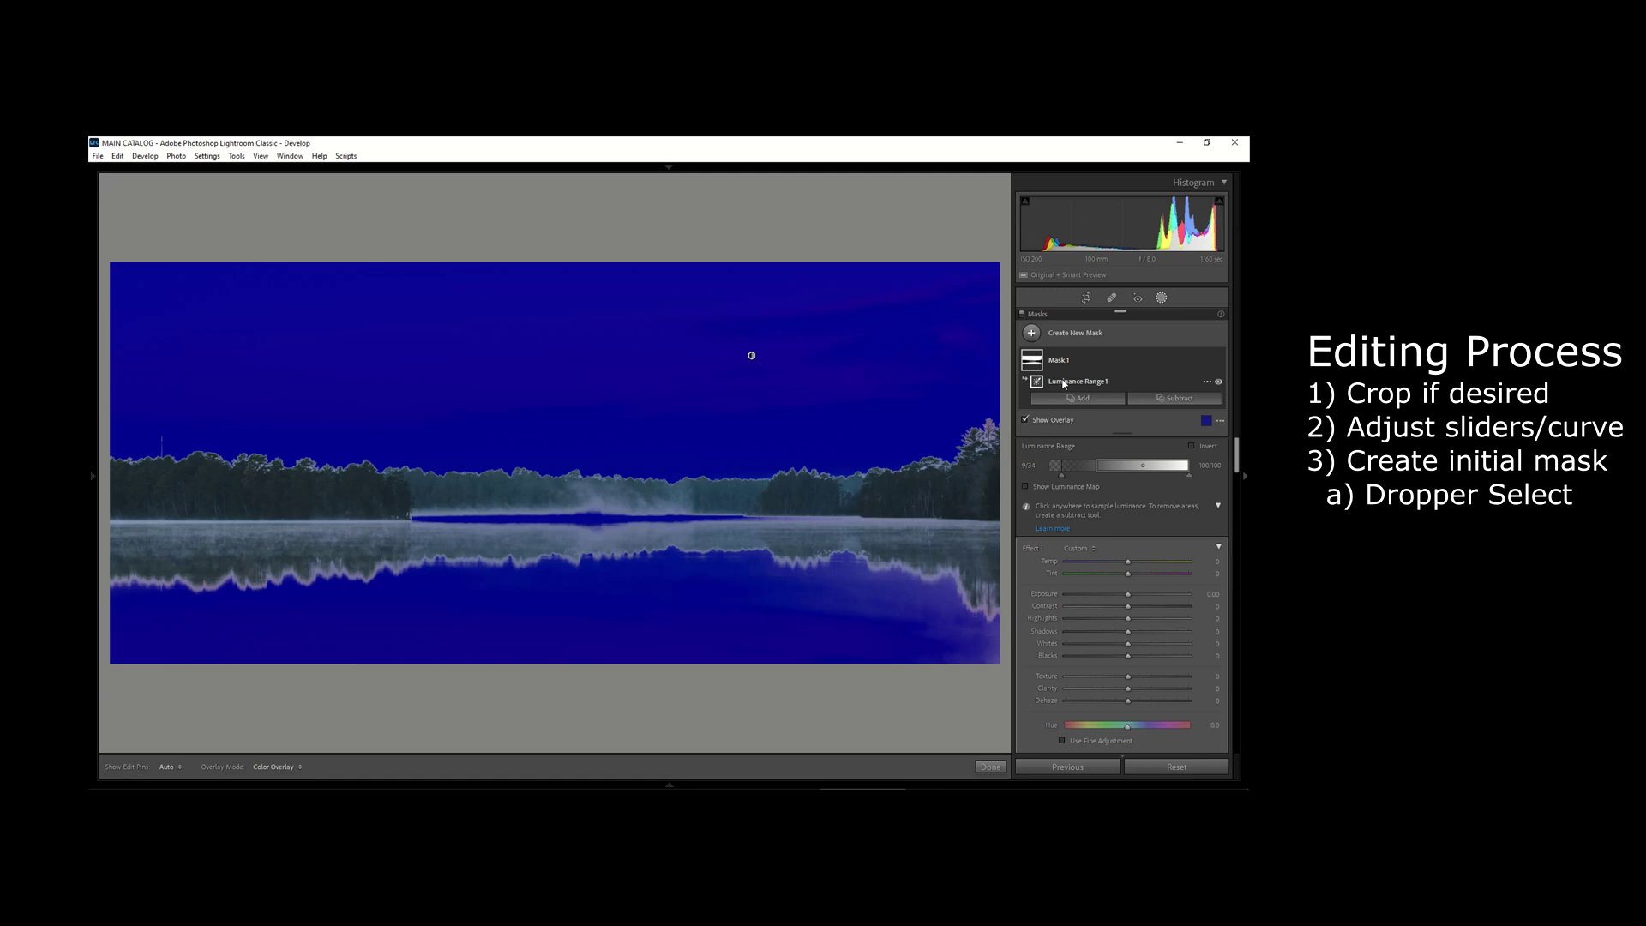
Switch to the Subtract brush and zoom into the fog band across the lake
click(1159, 398)
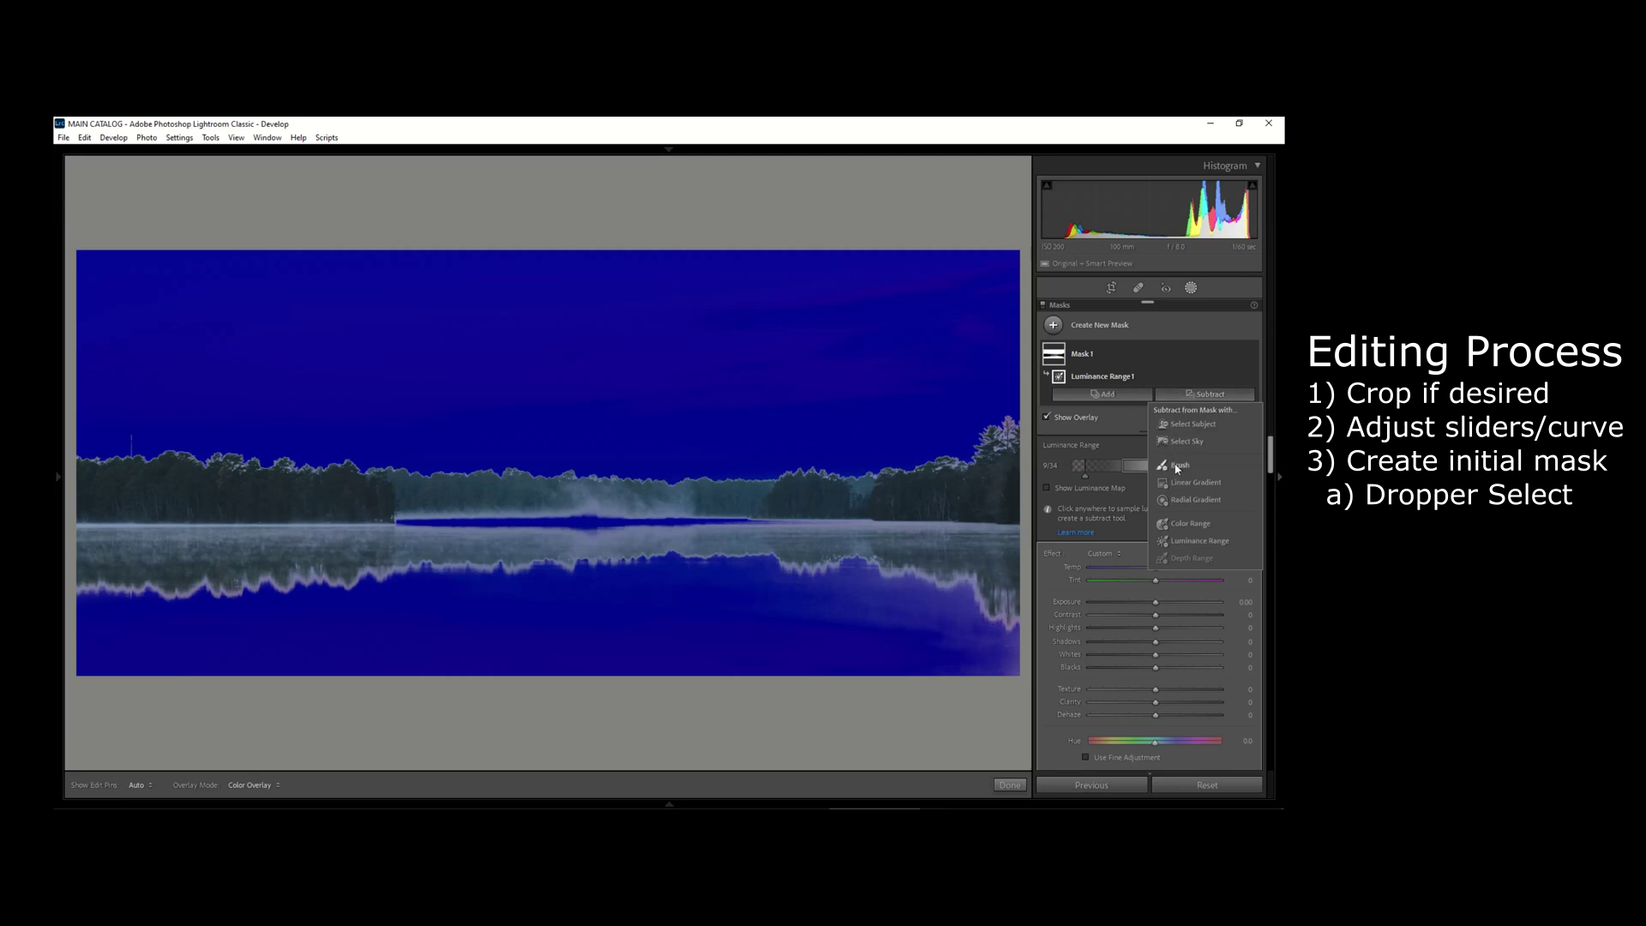
click(1177, 466)
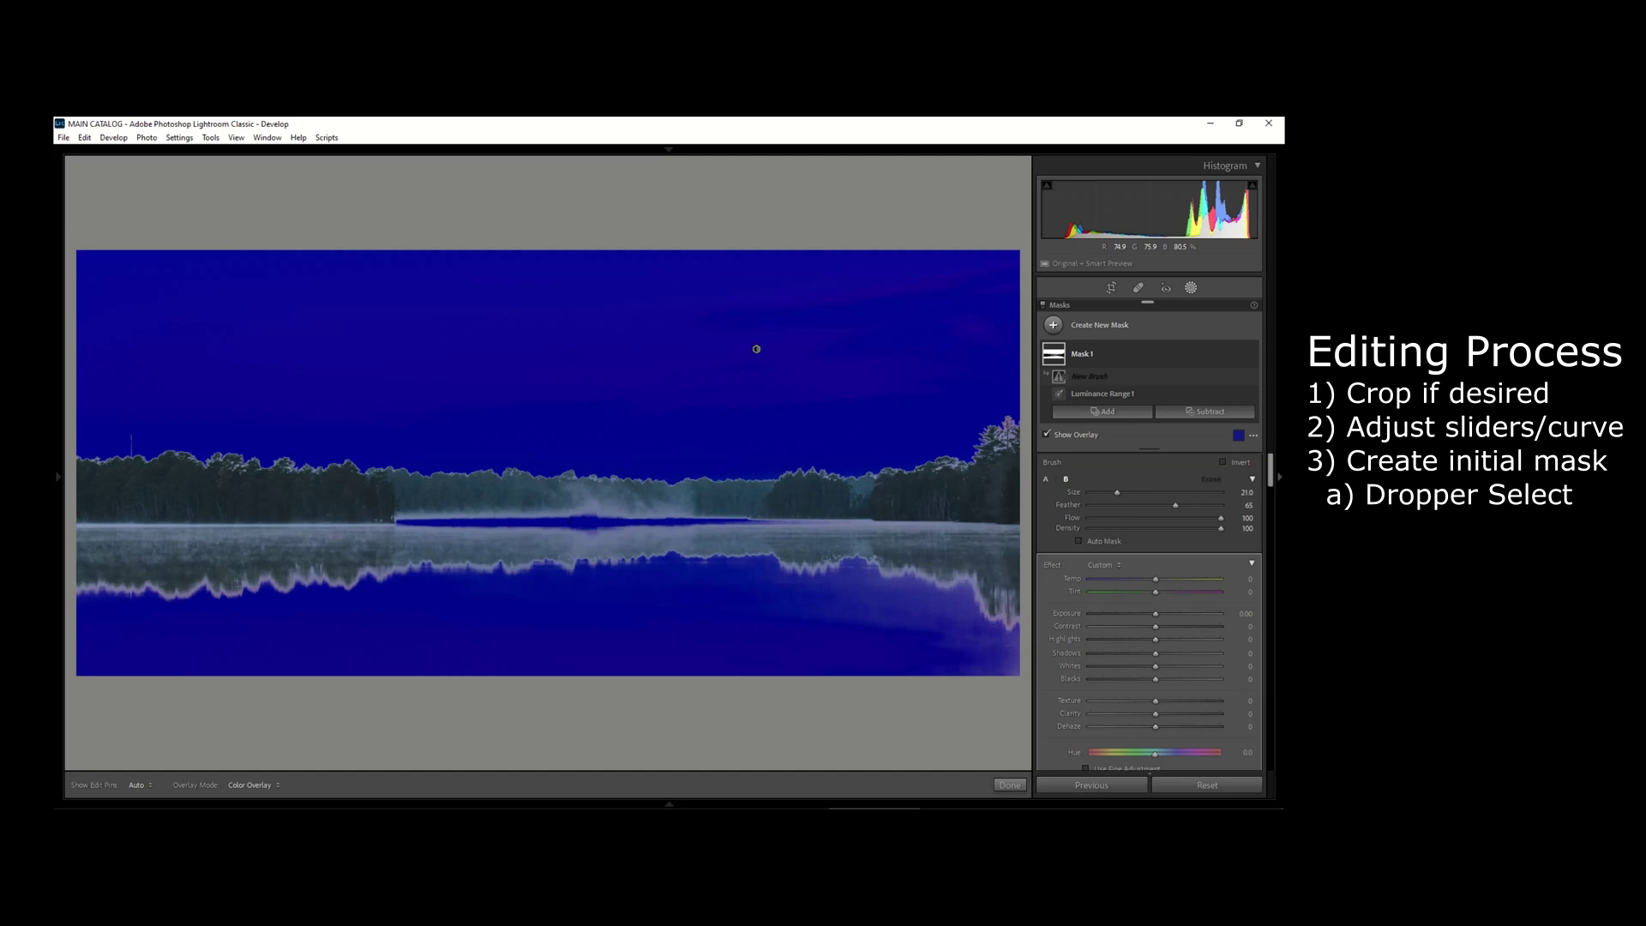
scroll(568, 519, up, 4)
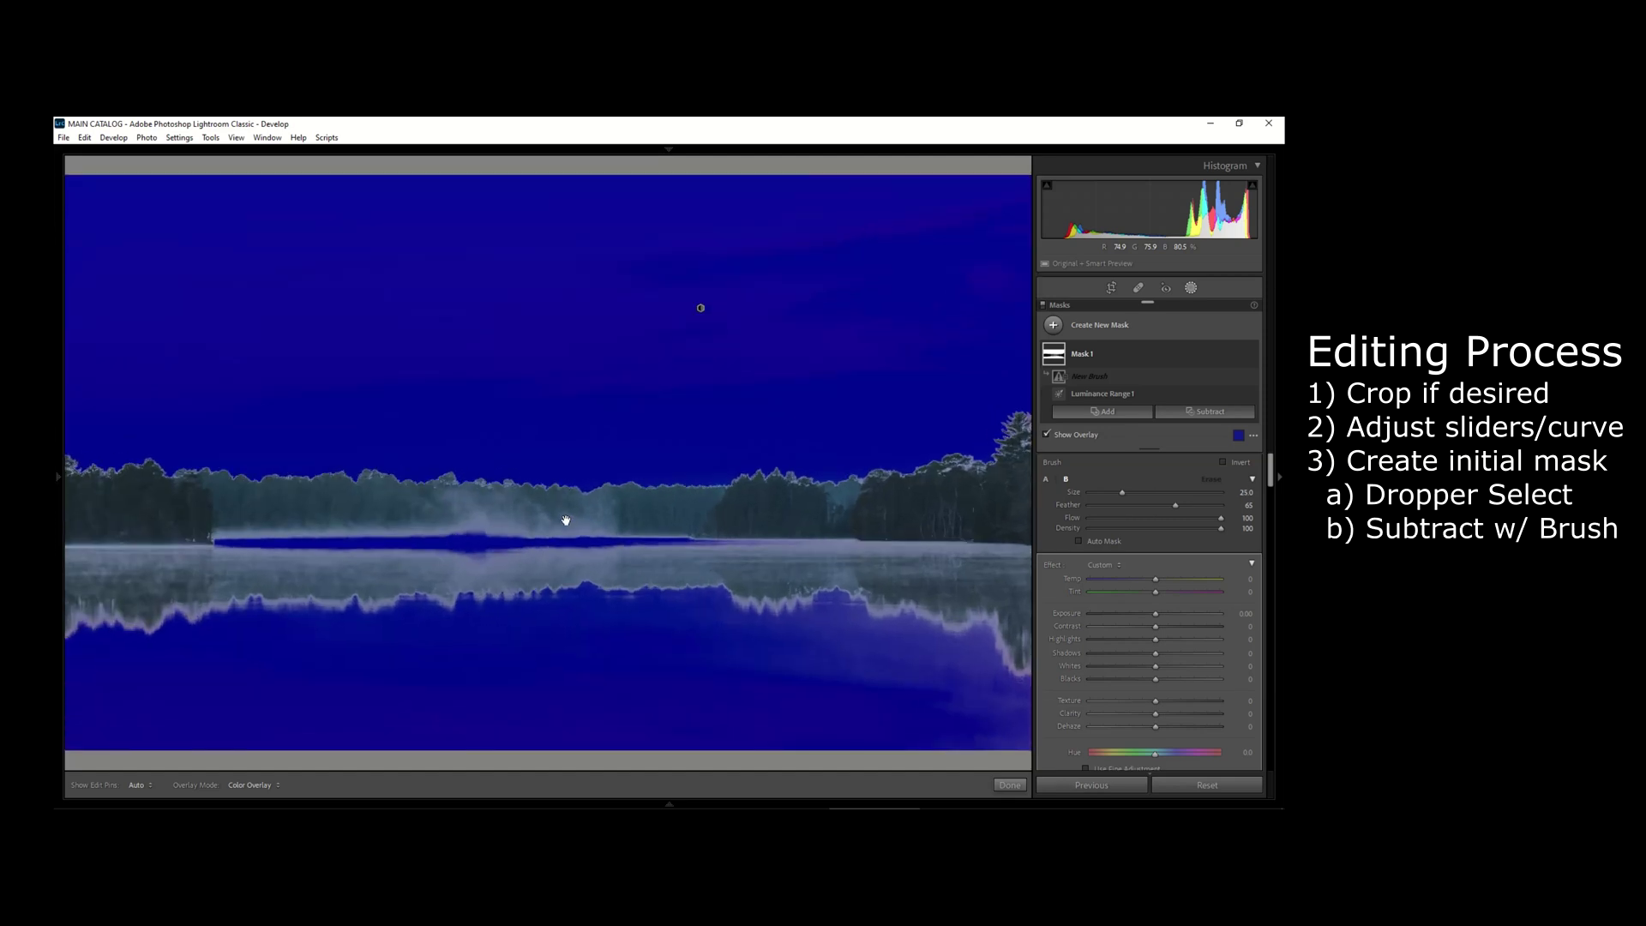
click(566, 520)
drag(419, 544, 761, 506)
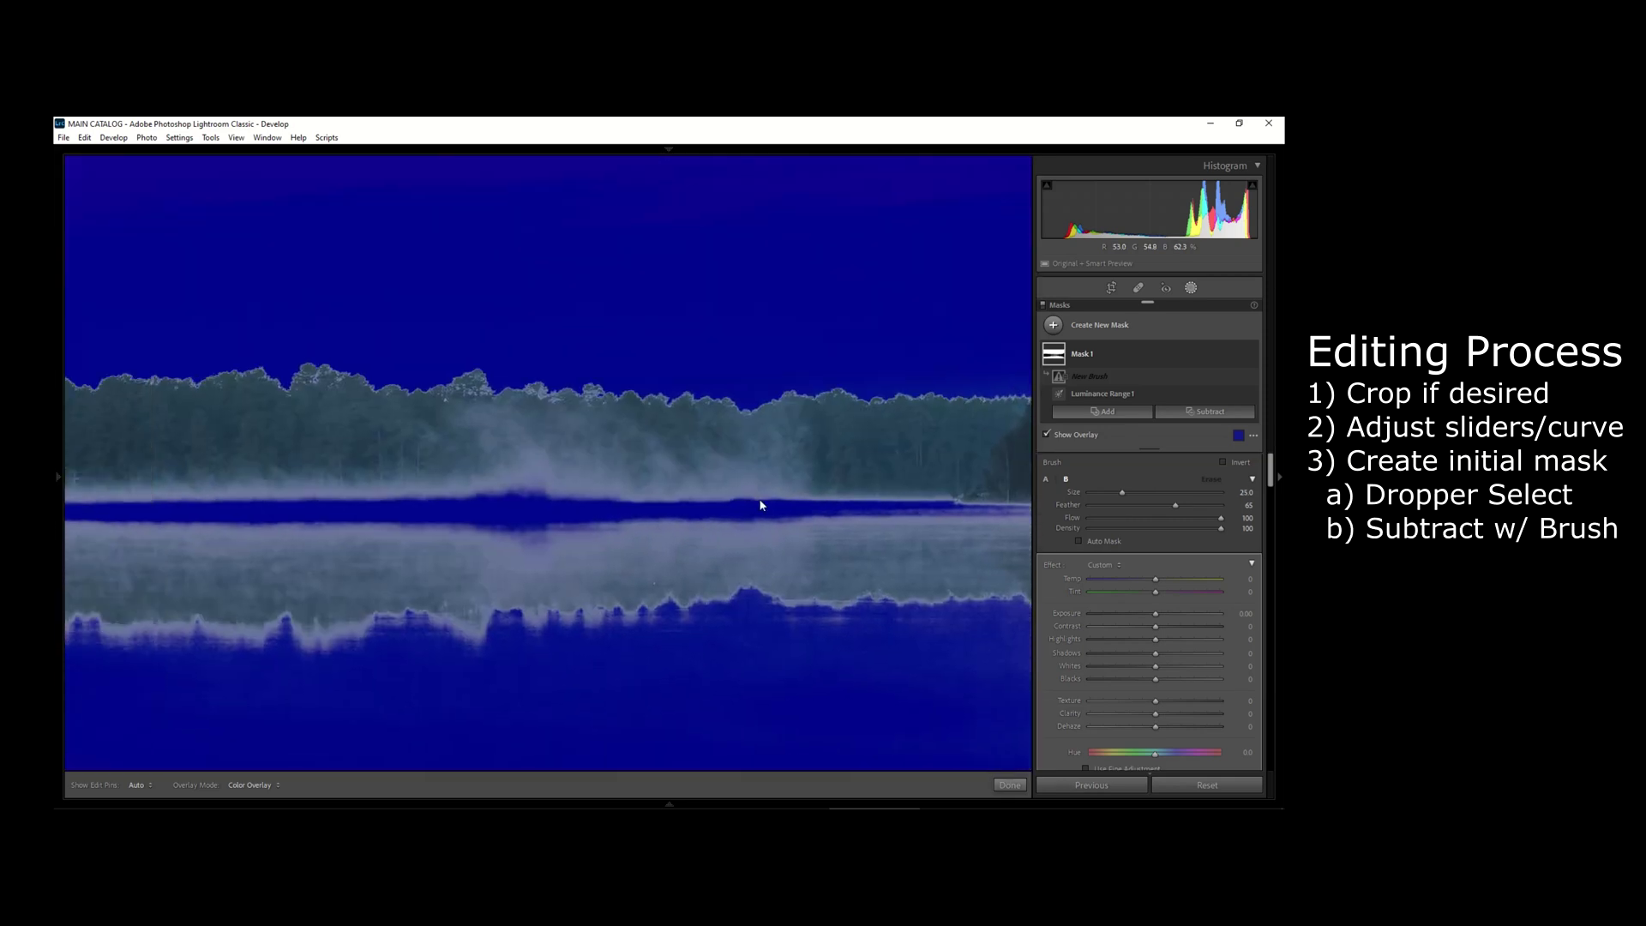
scroll(789, 501, down, 5)
scroll(812, 494, down, 1)
drag(808, 503, 618, 488)
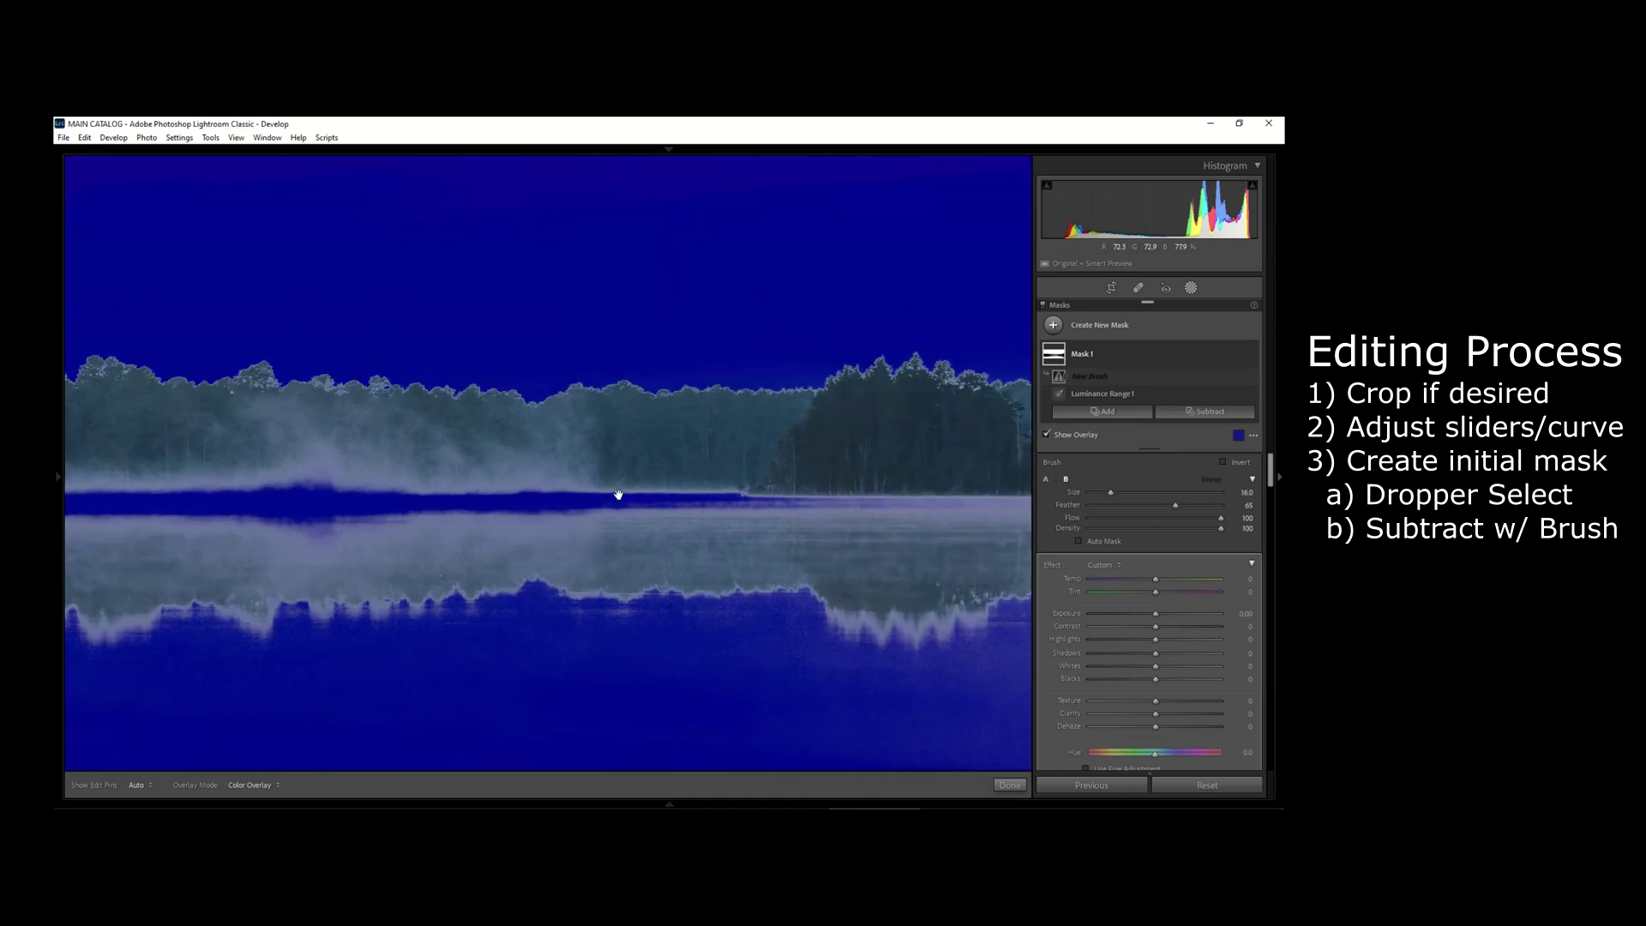
Erase the fog band from Mask 1 with brush strokes from right to left
drag(902, 498, 977, 496)
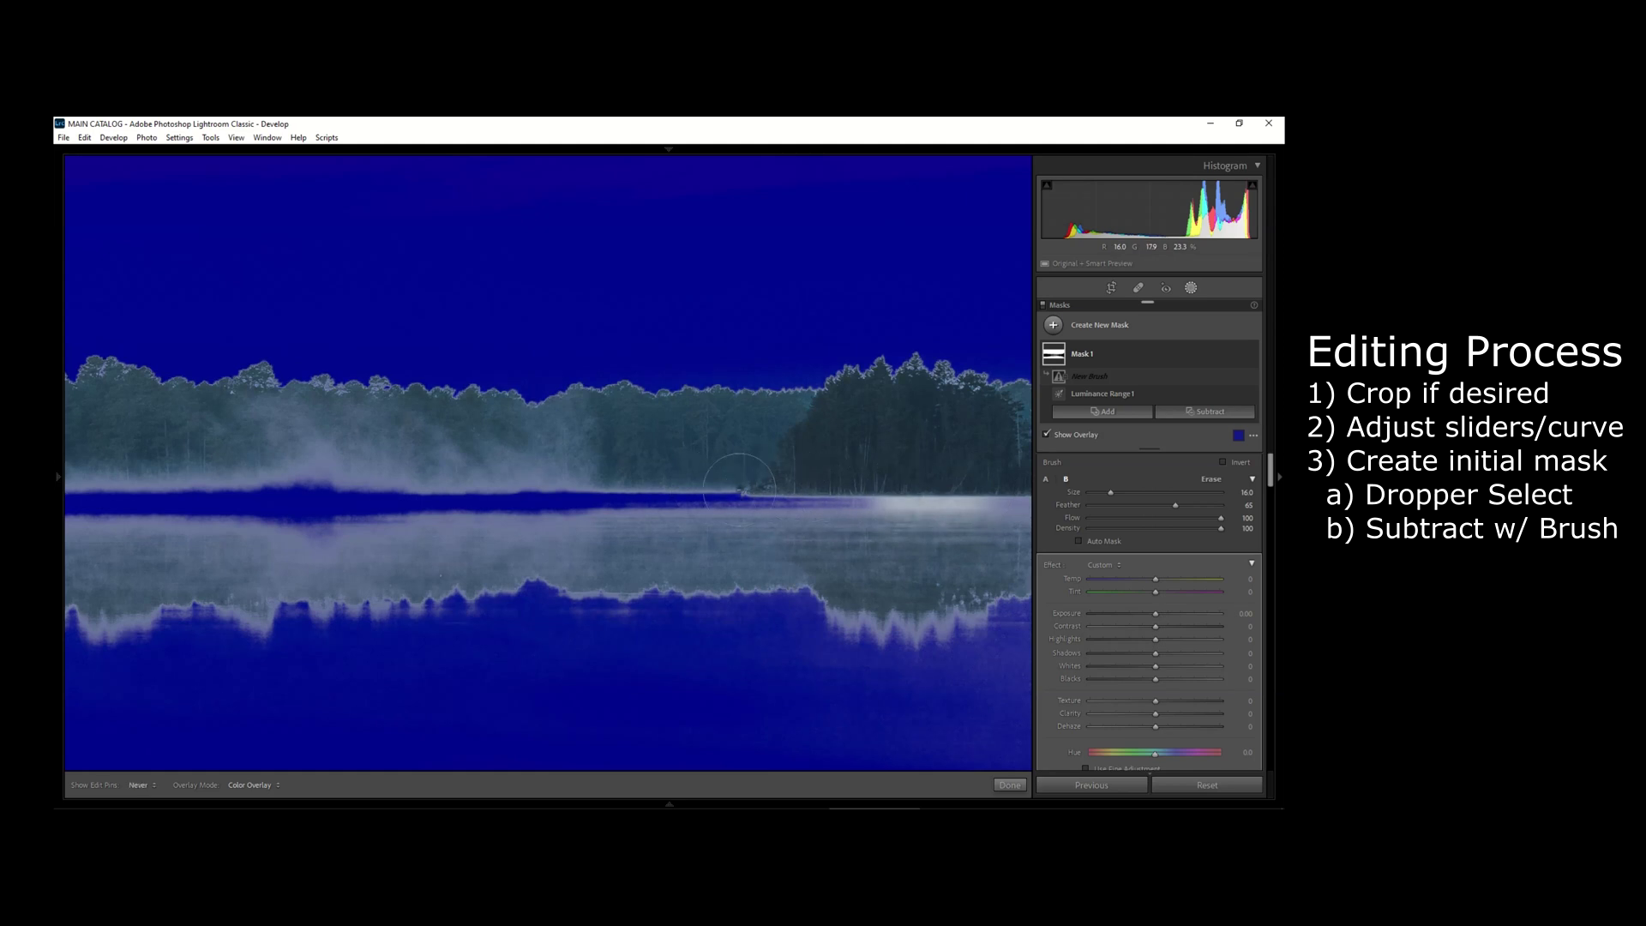
drag(818, 487, 660, 495)
key(h)
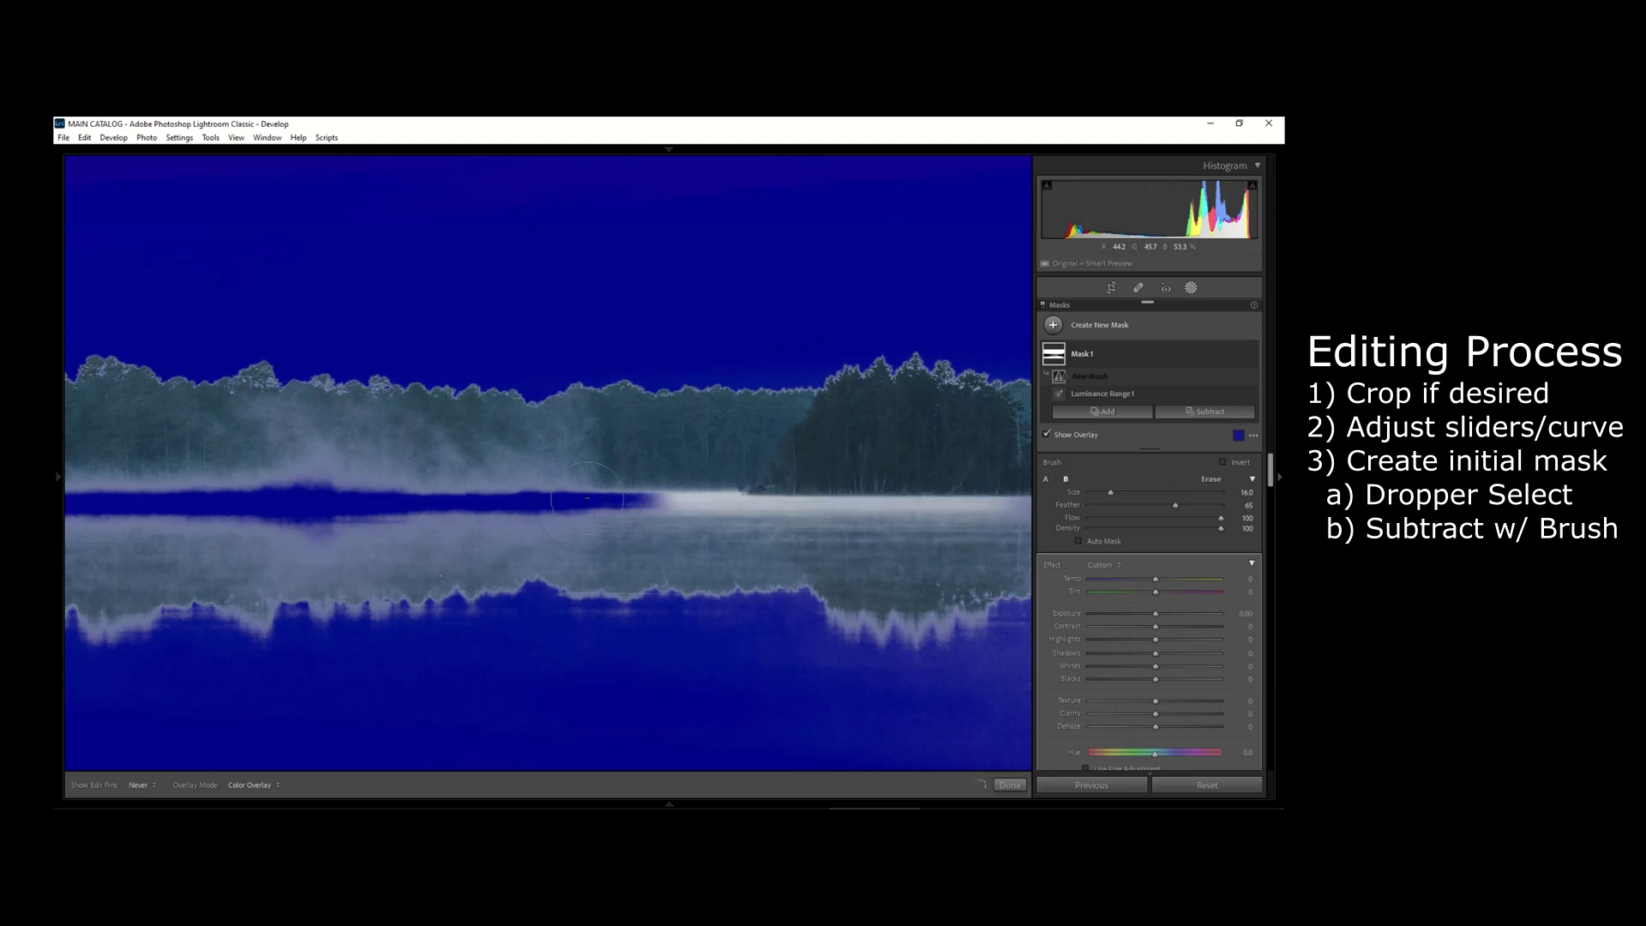
drag(426, 488, 208, 497)
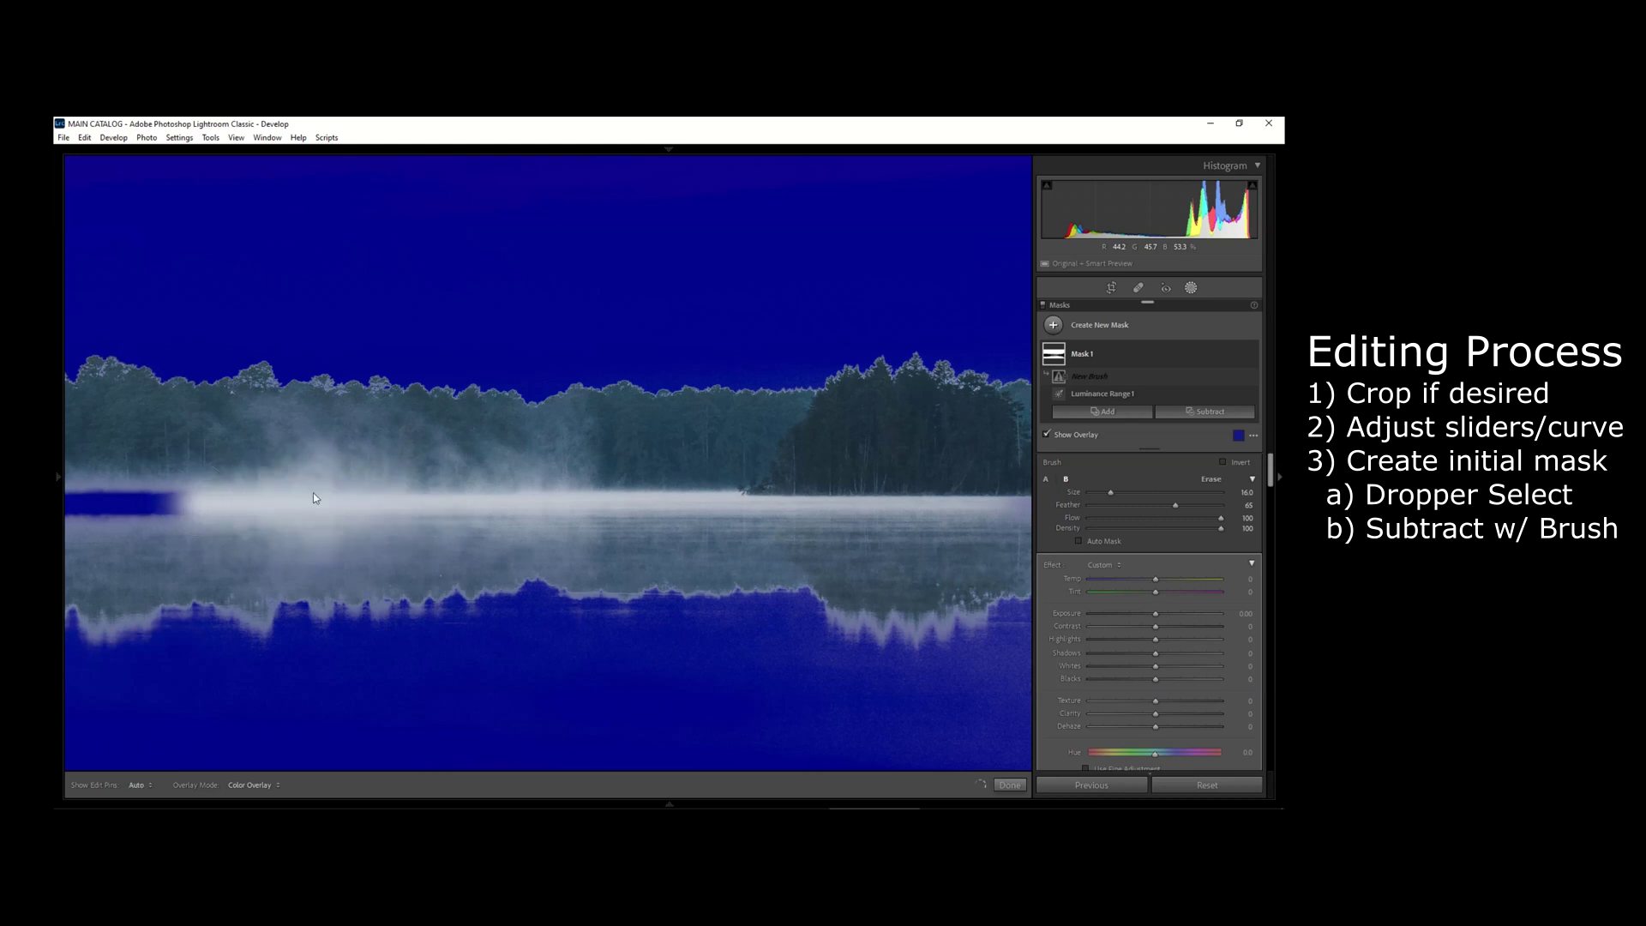
drag(625, 483, 878, 465)
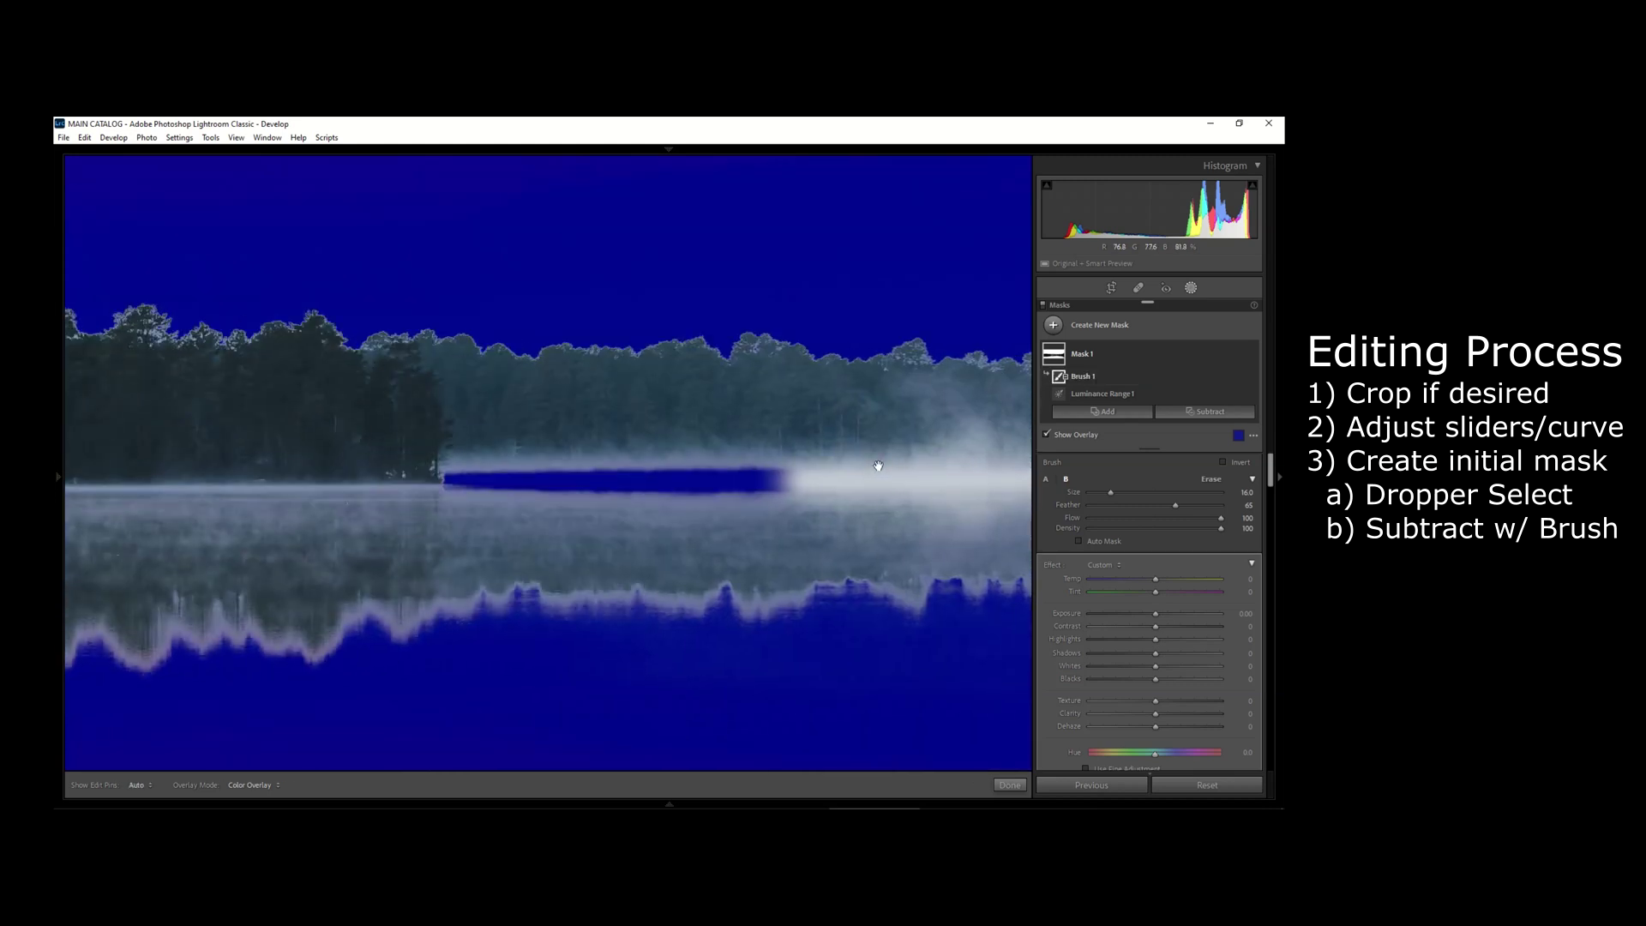
key(h)
drag(776, 480, 383, 465)
key(h)
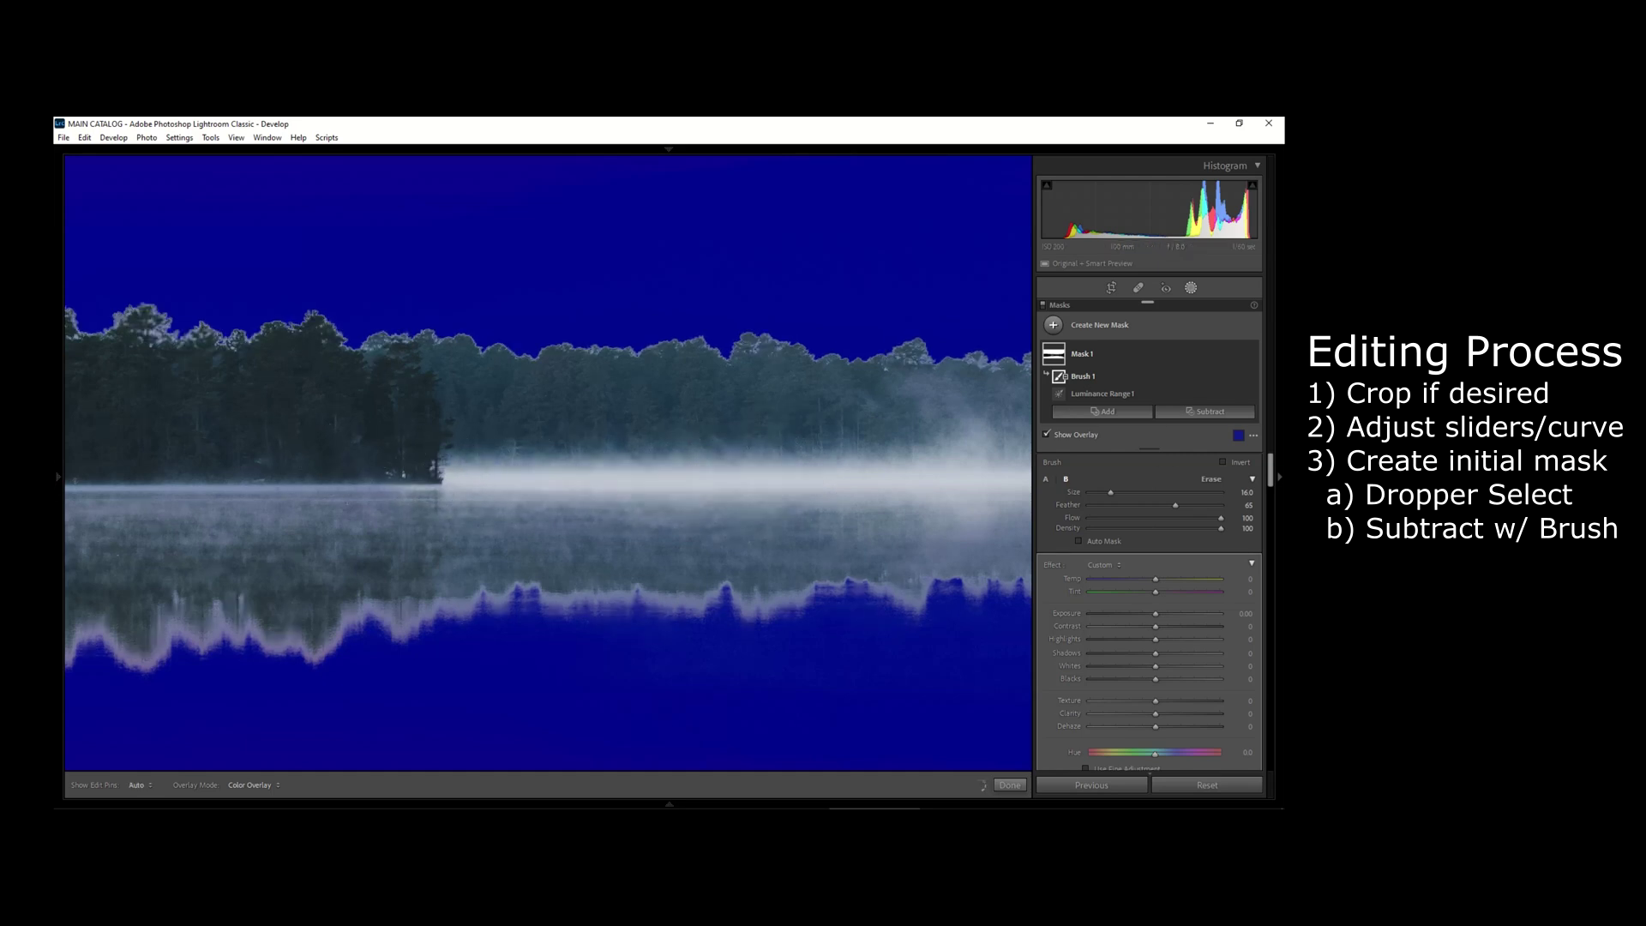
click(1238, 438)
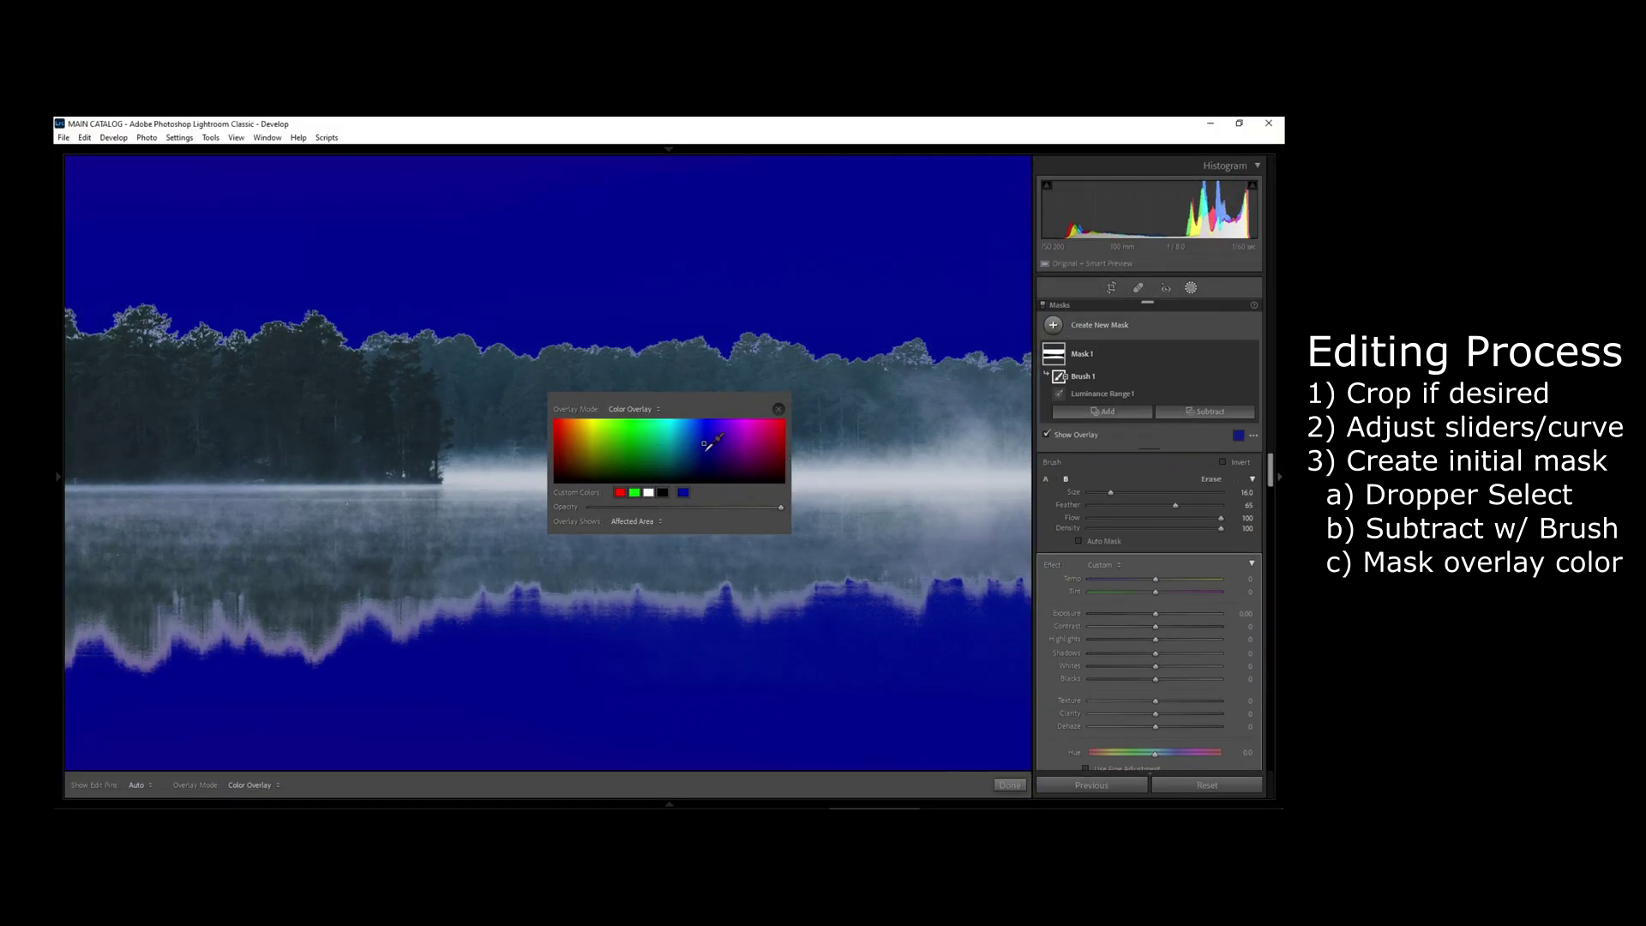
Pick a bright yellow overlay colour in the picker and close it
click(583, 435)
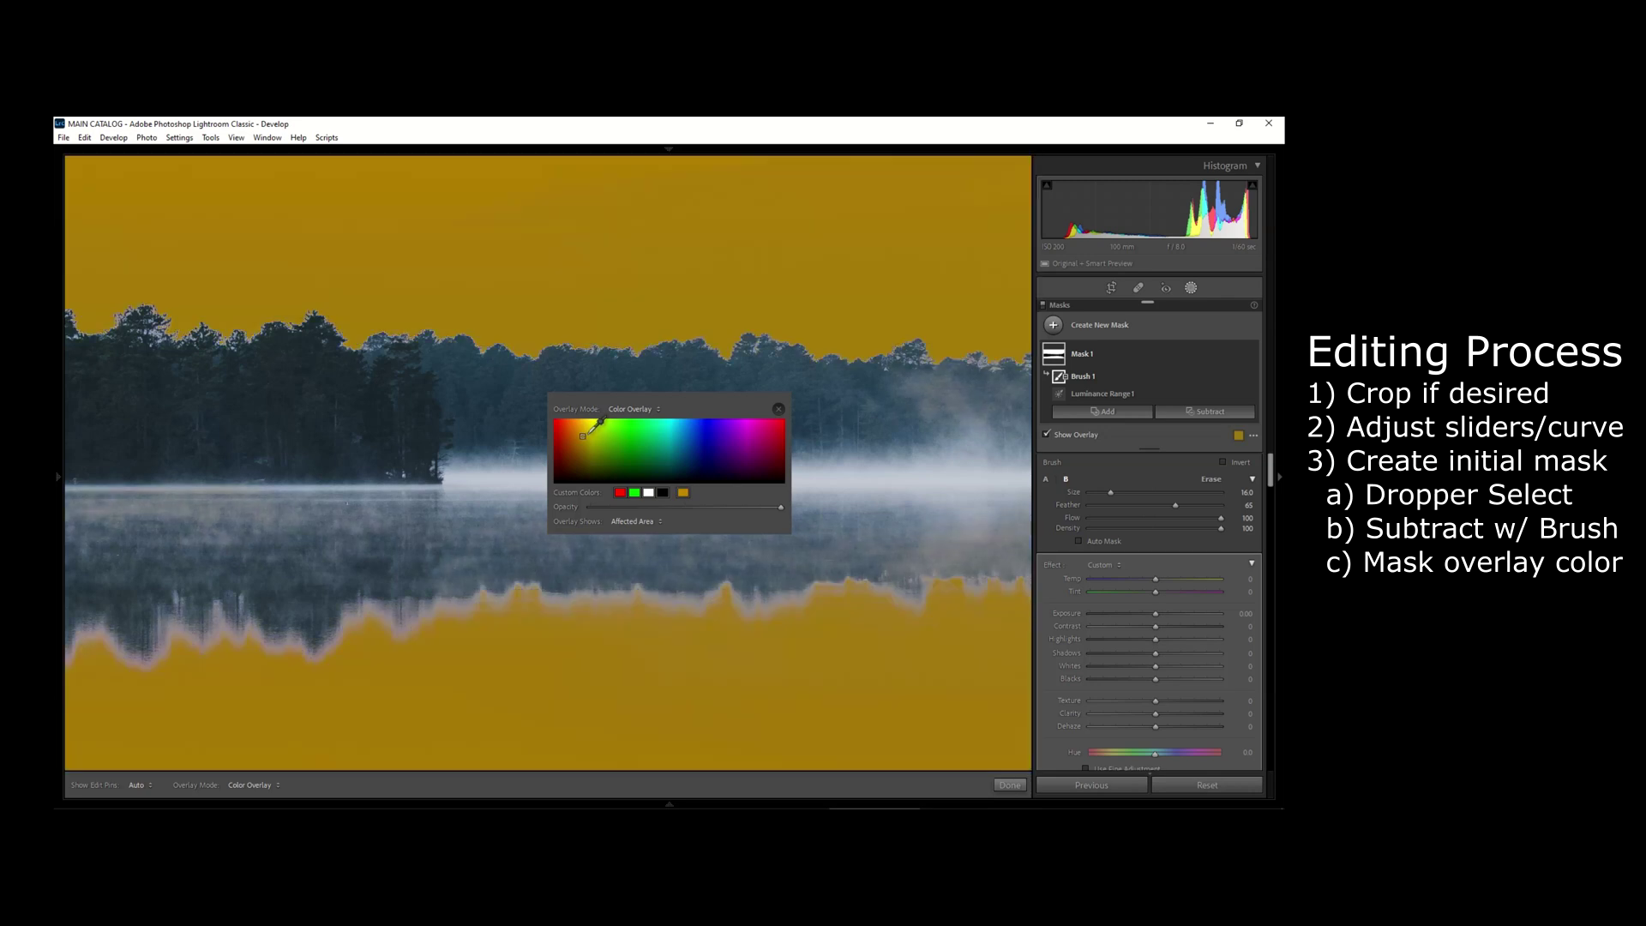
click(589, 434)
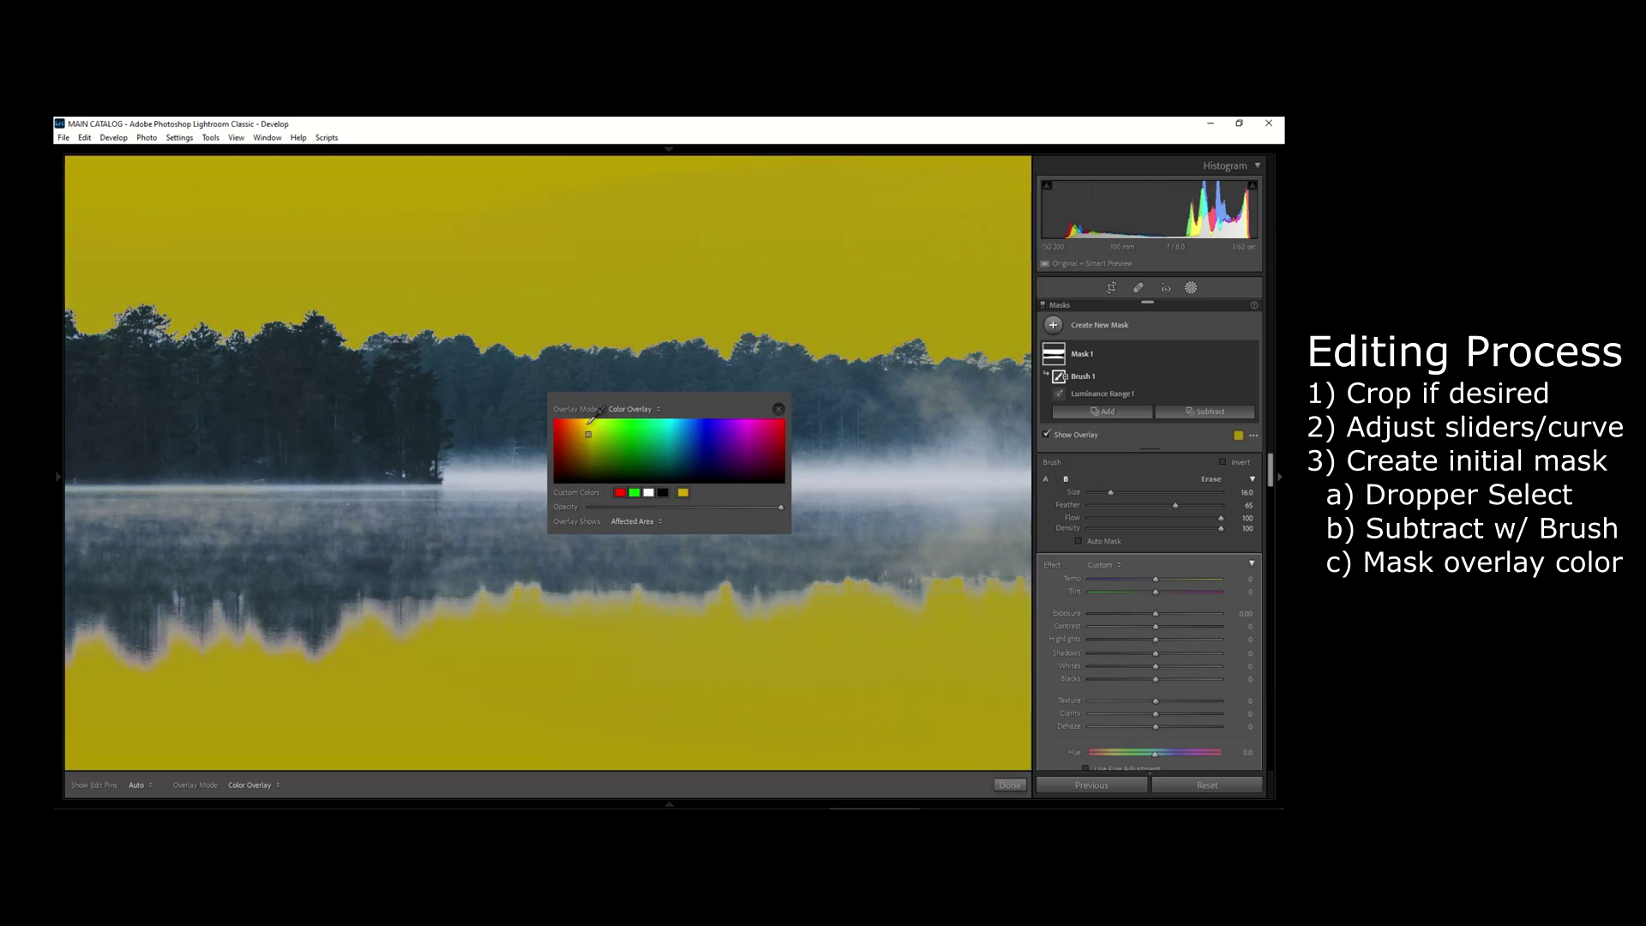
click(588, 424)
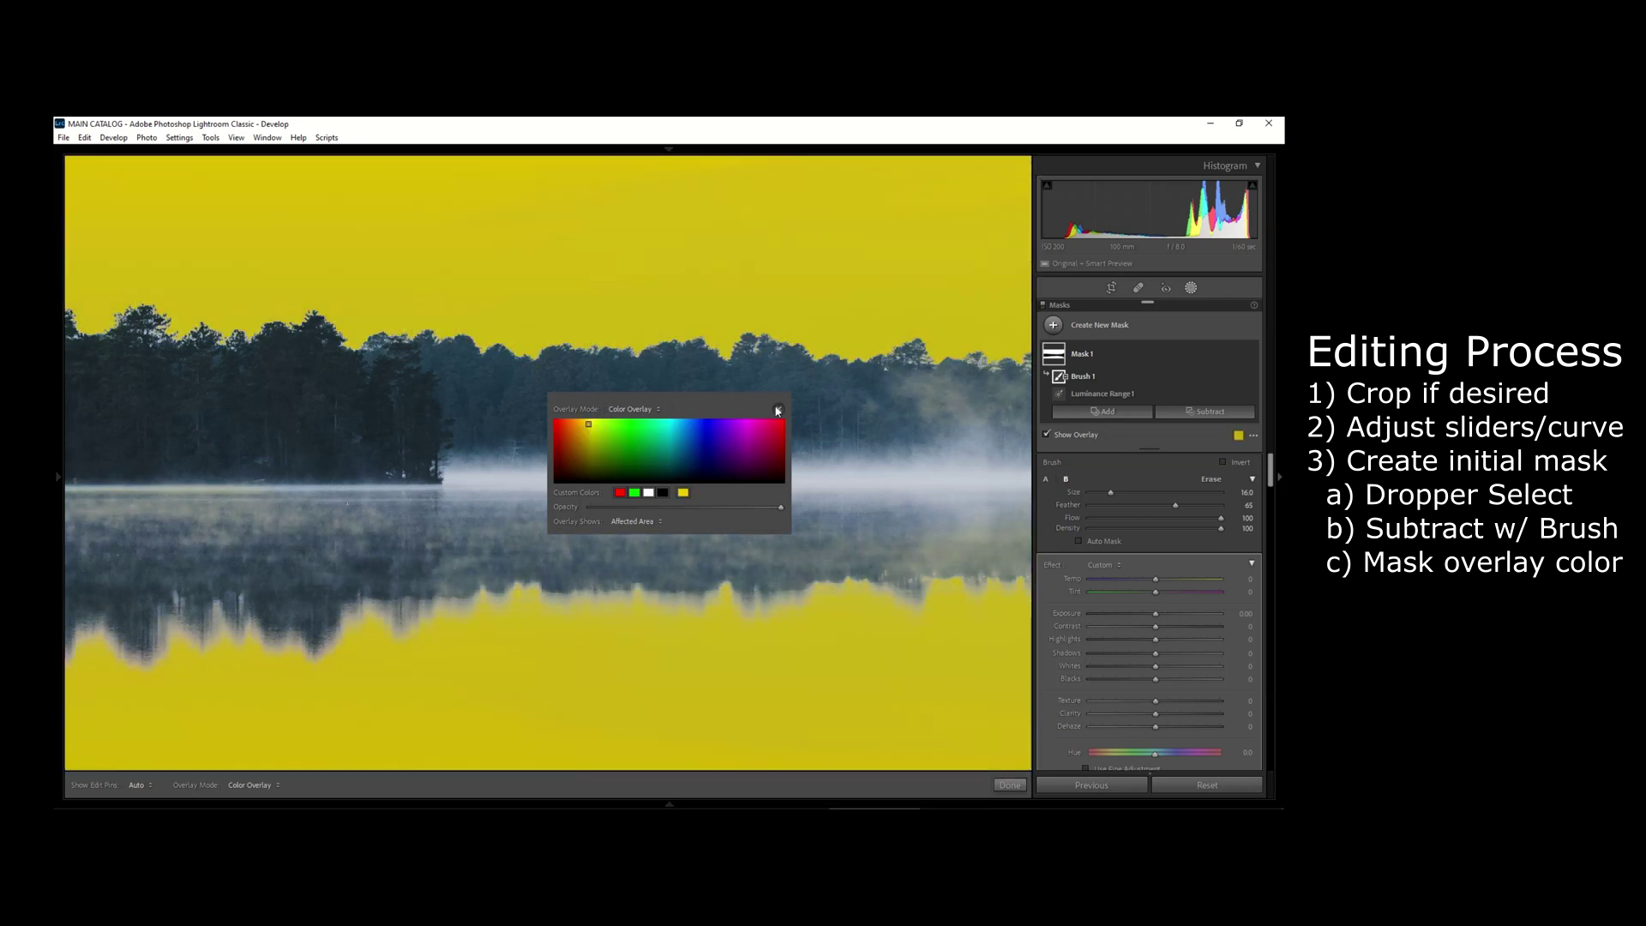
click(777, 411)
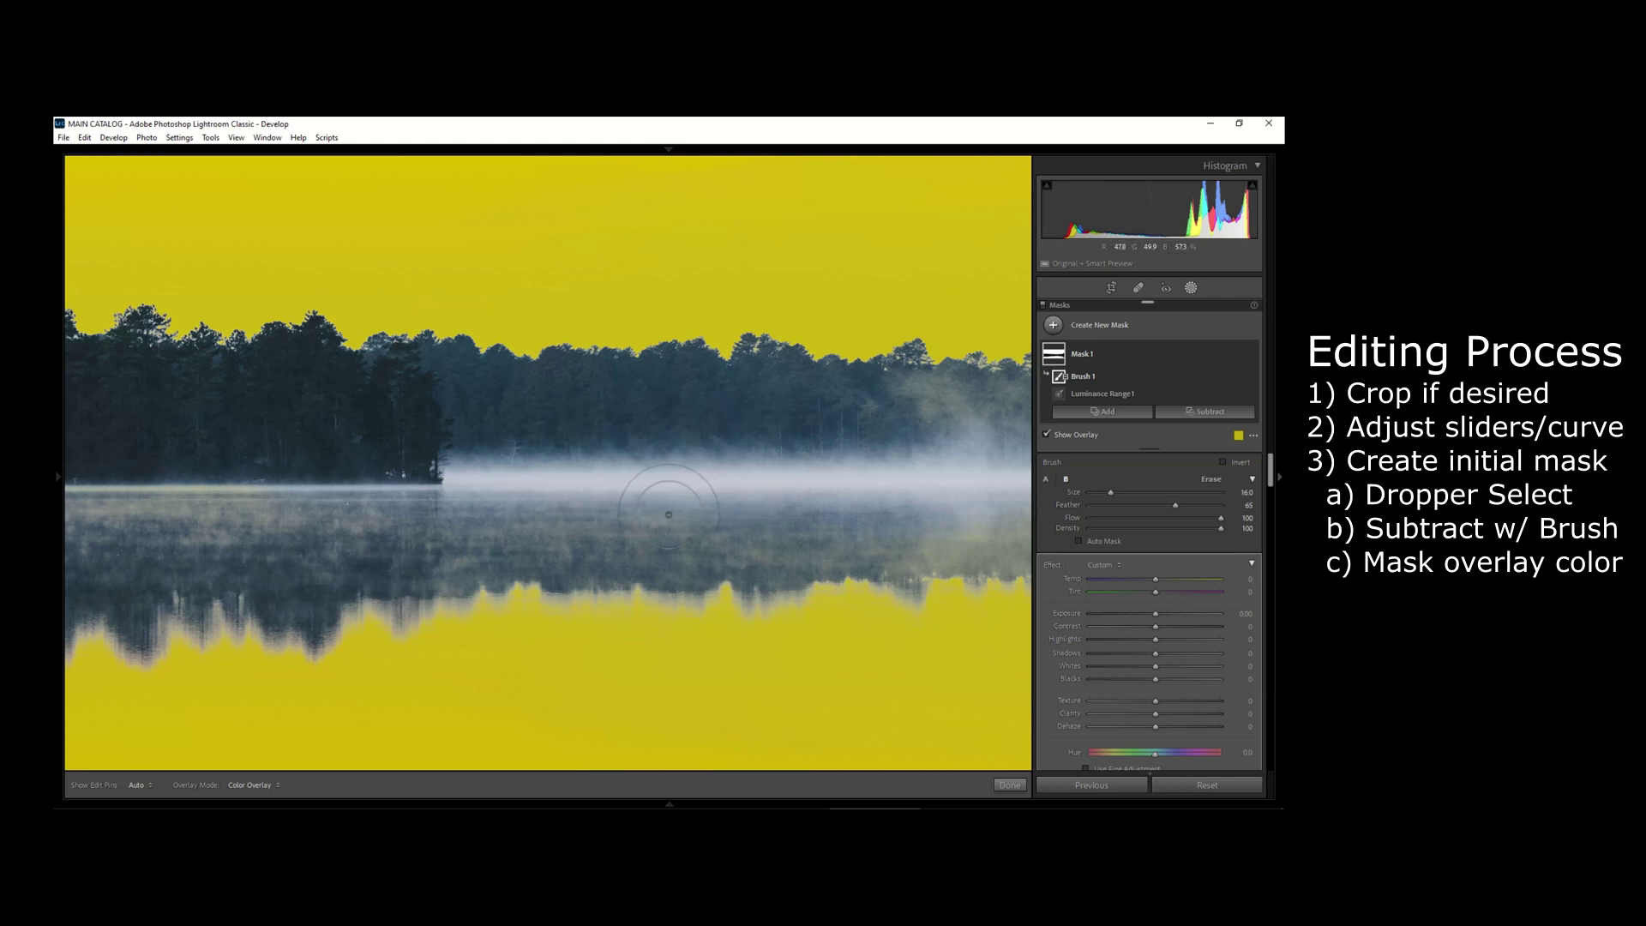
Erase the mask along the left end of the tree line and misty shore
scroll(669, 515, down, 6)
key(h)
mouse_move(447, 445)
mouse_down()
mouse_move(897, 430)
mouse_move(728, 415)
mouse_up()
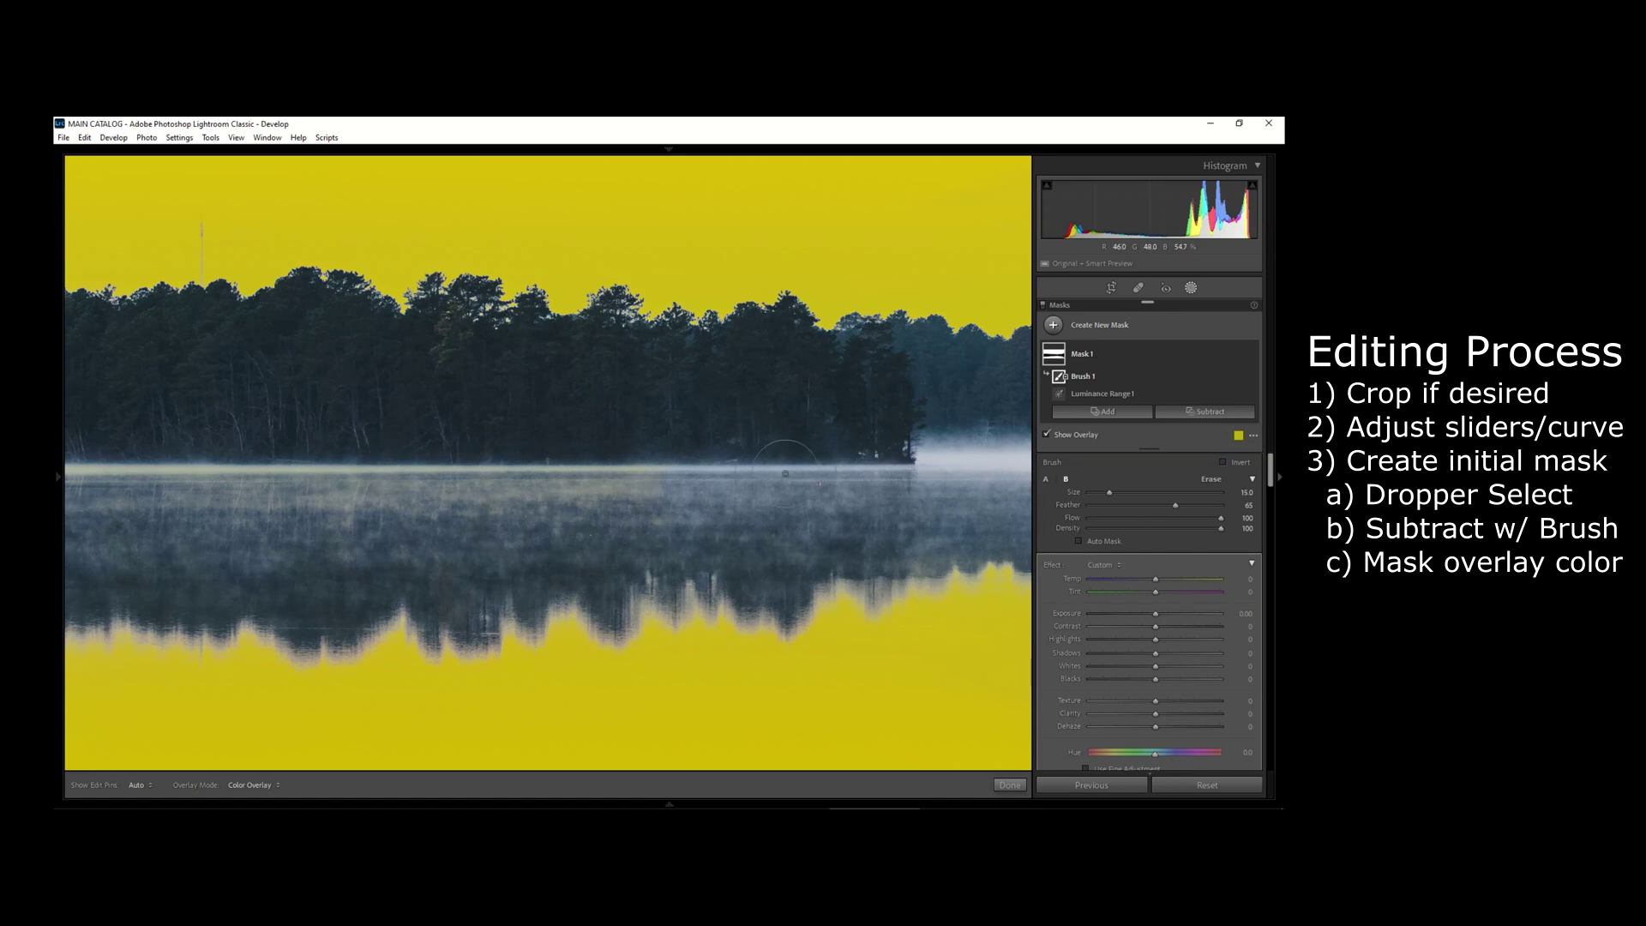
key(h)
drag(361, 423, 541, 390)
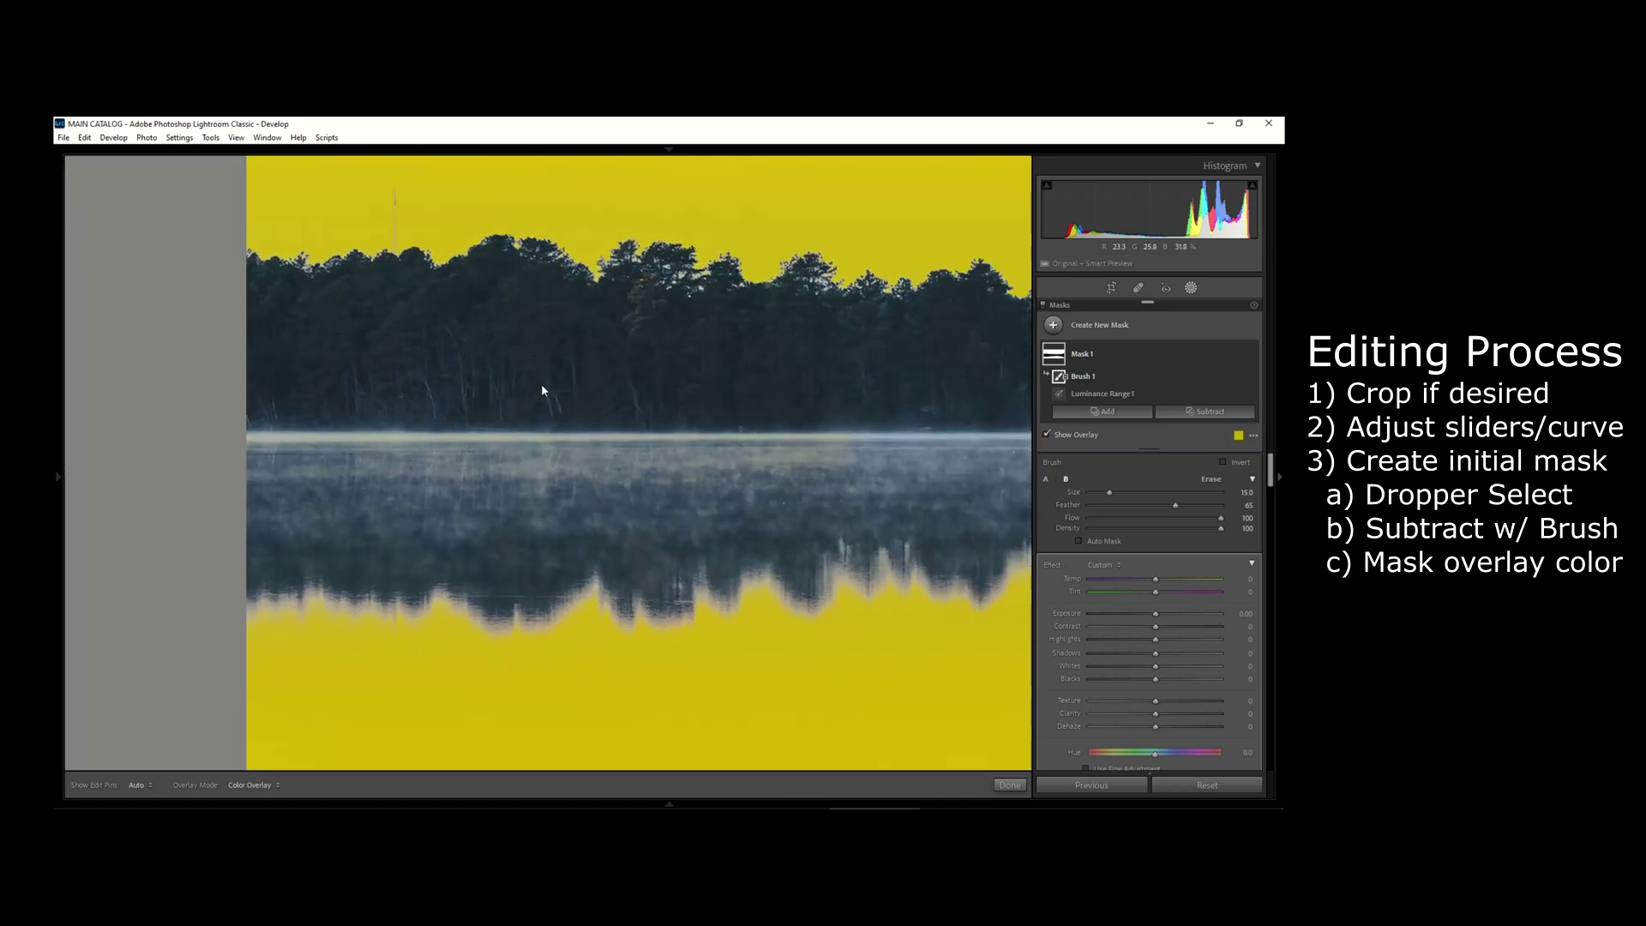
scroll(426, 357, up, 3)
drag(919, 406, 324, 381)
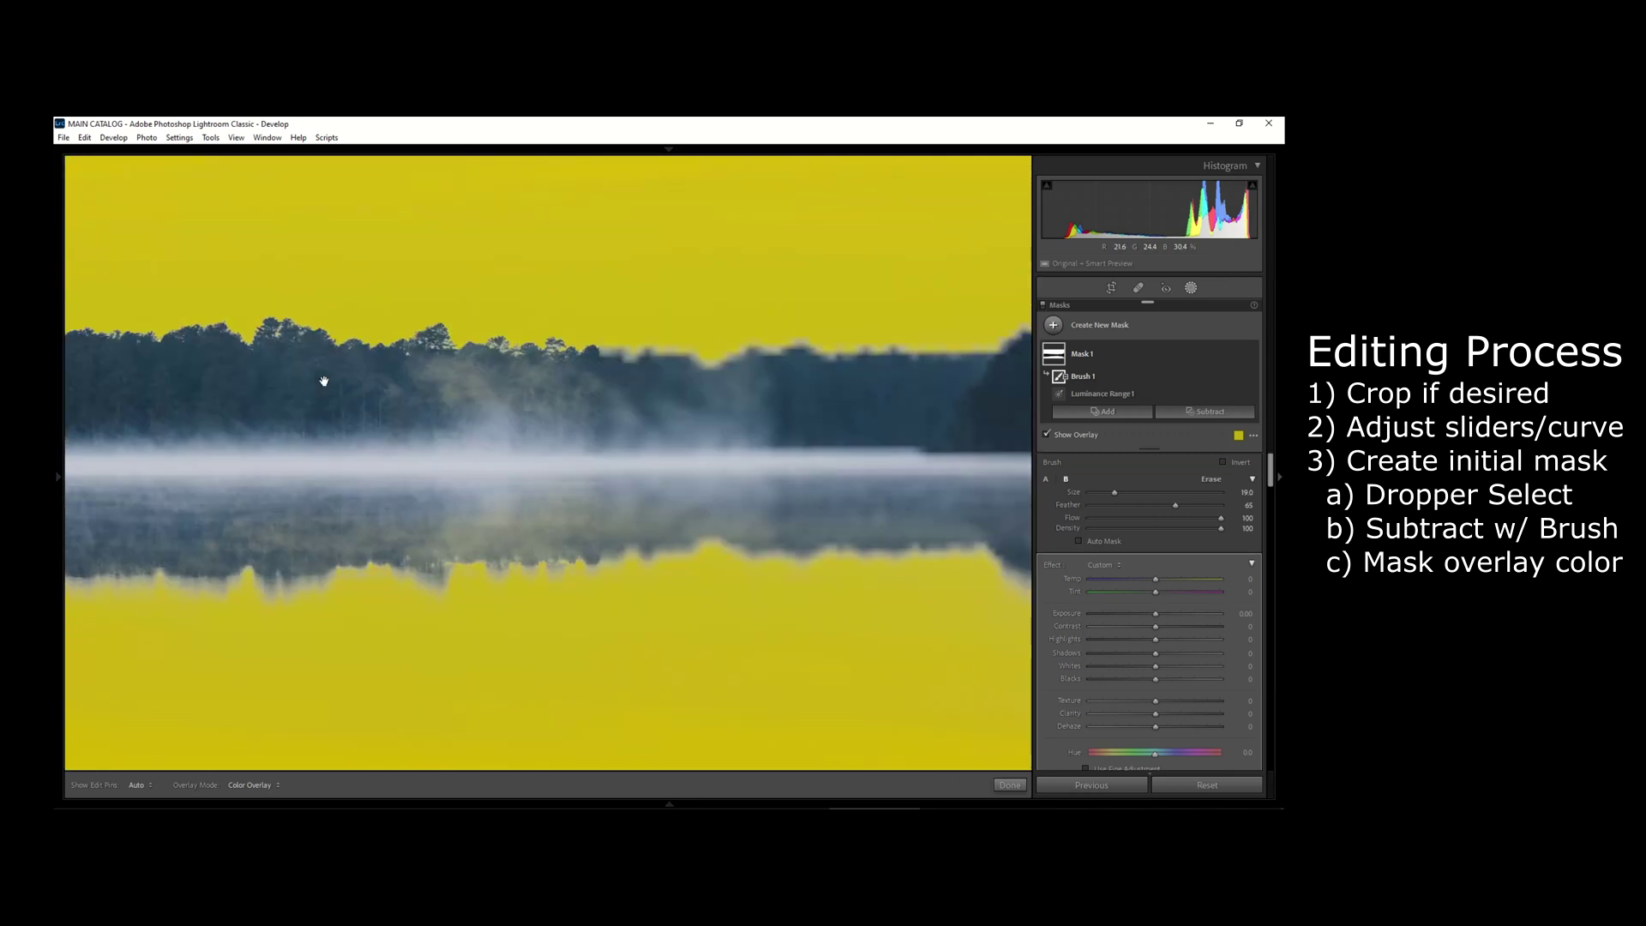
Continue erasing along the shoreline to the right end of the tree line, then fit the view
key(h)
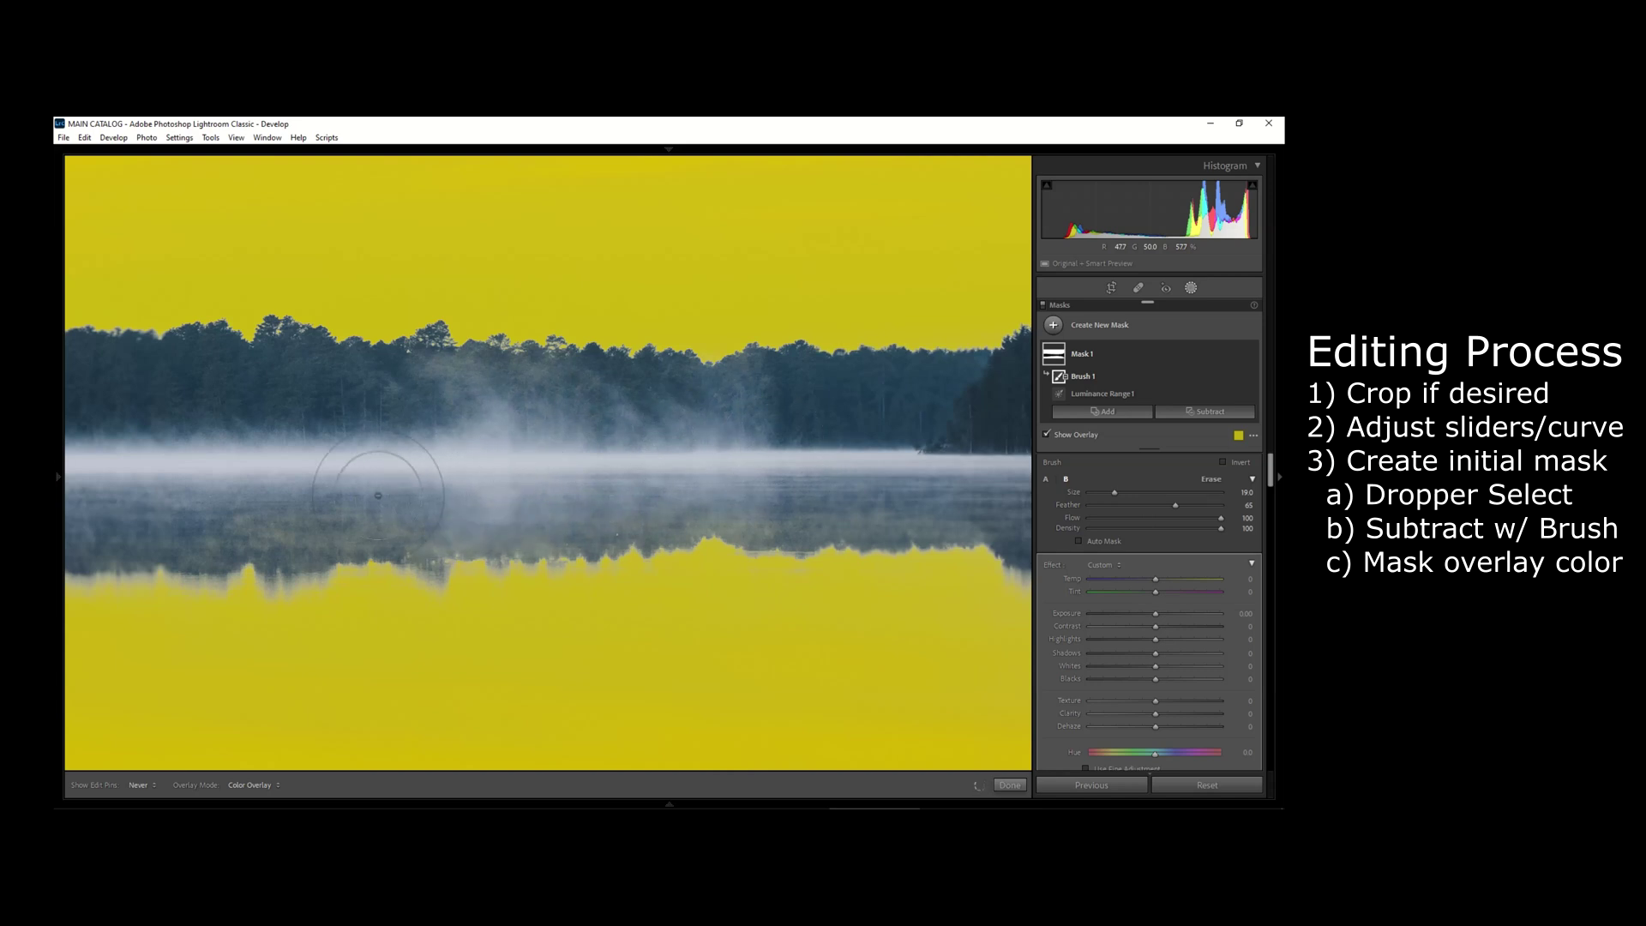
key(h)
drag(909, 419, 497, 398)
key(h)
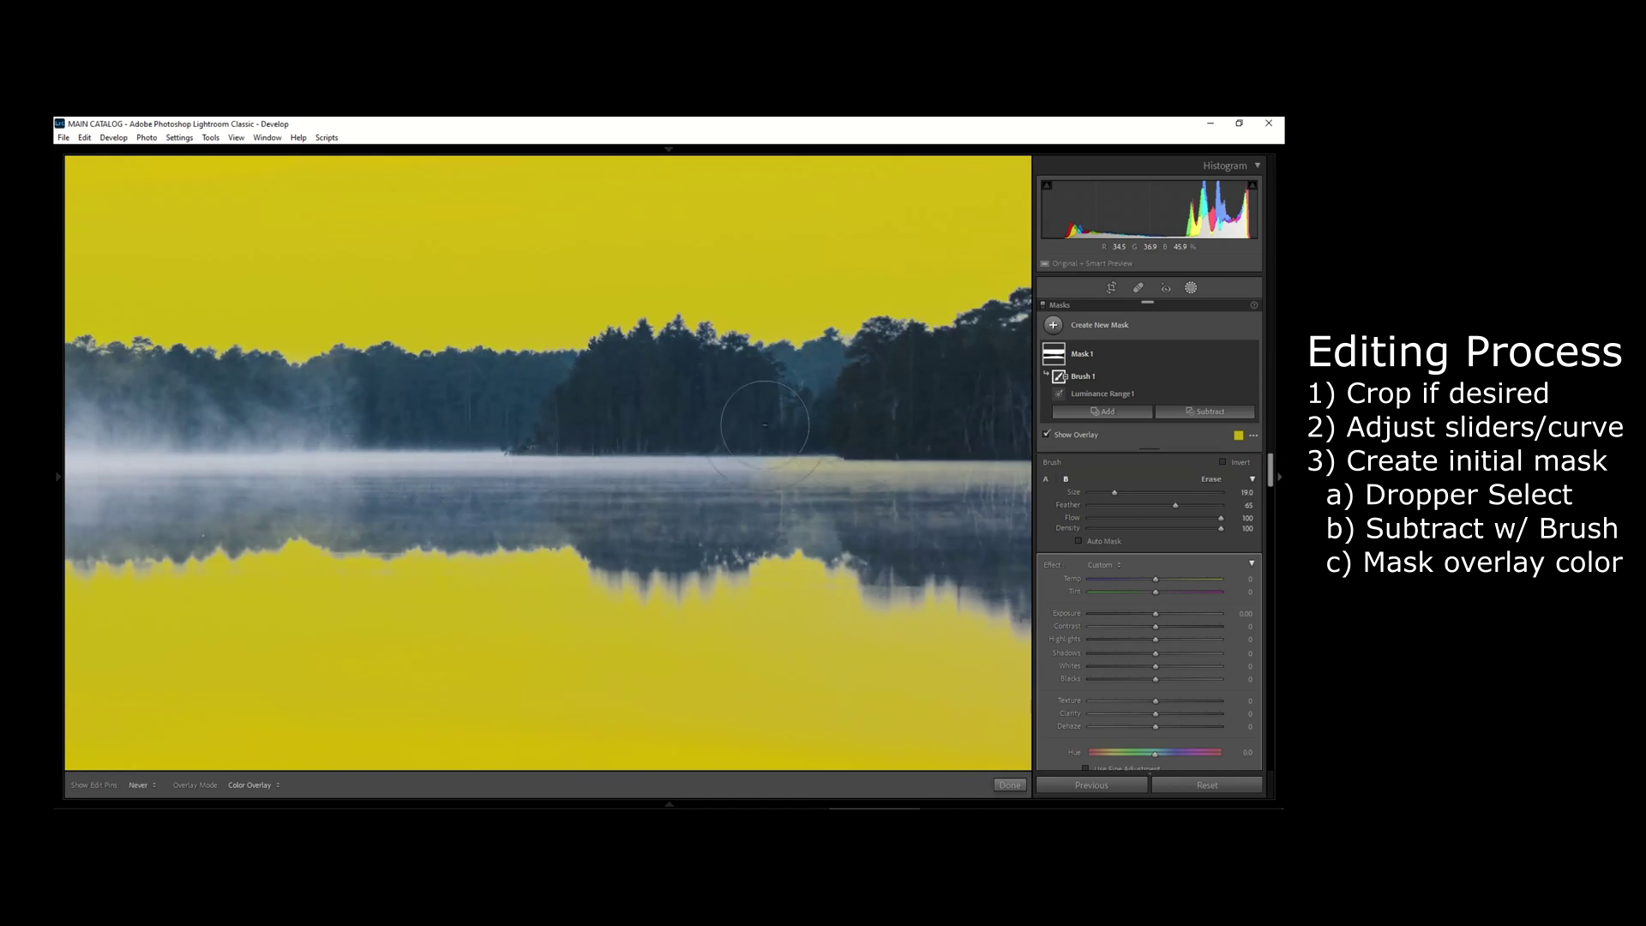
key(h)
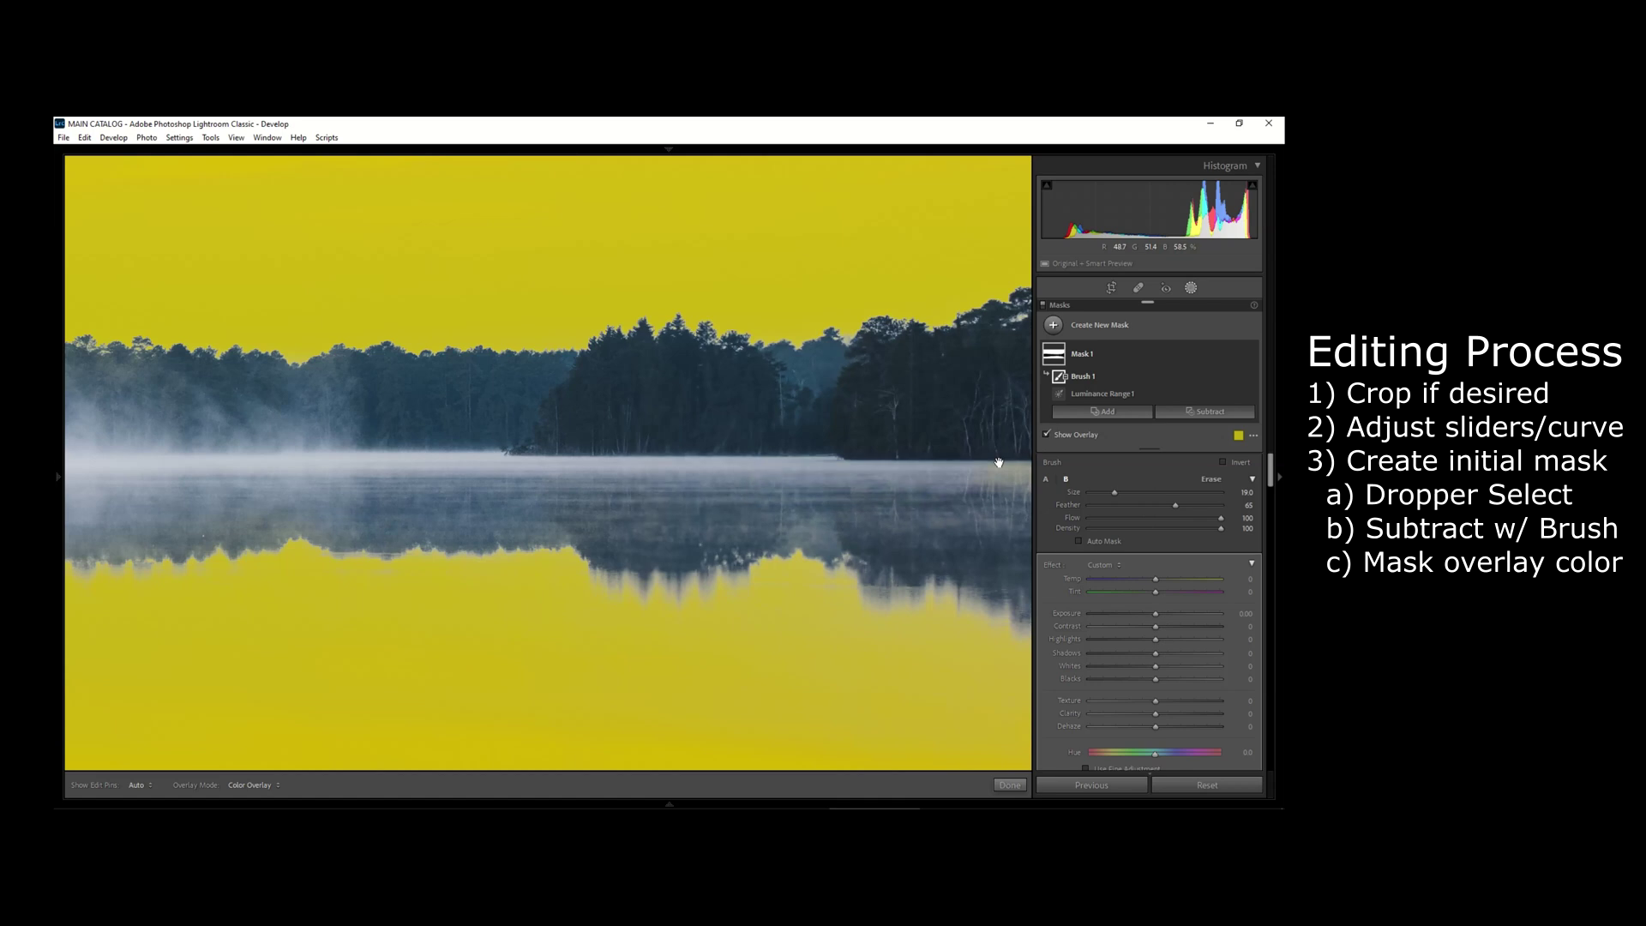
drag(952, 472, 595, 470)
key(h)
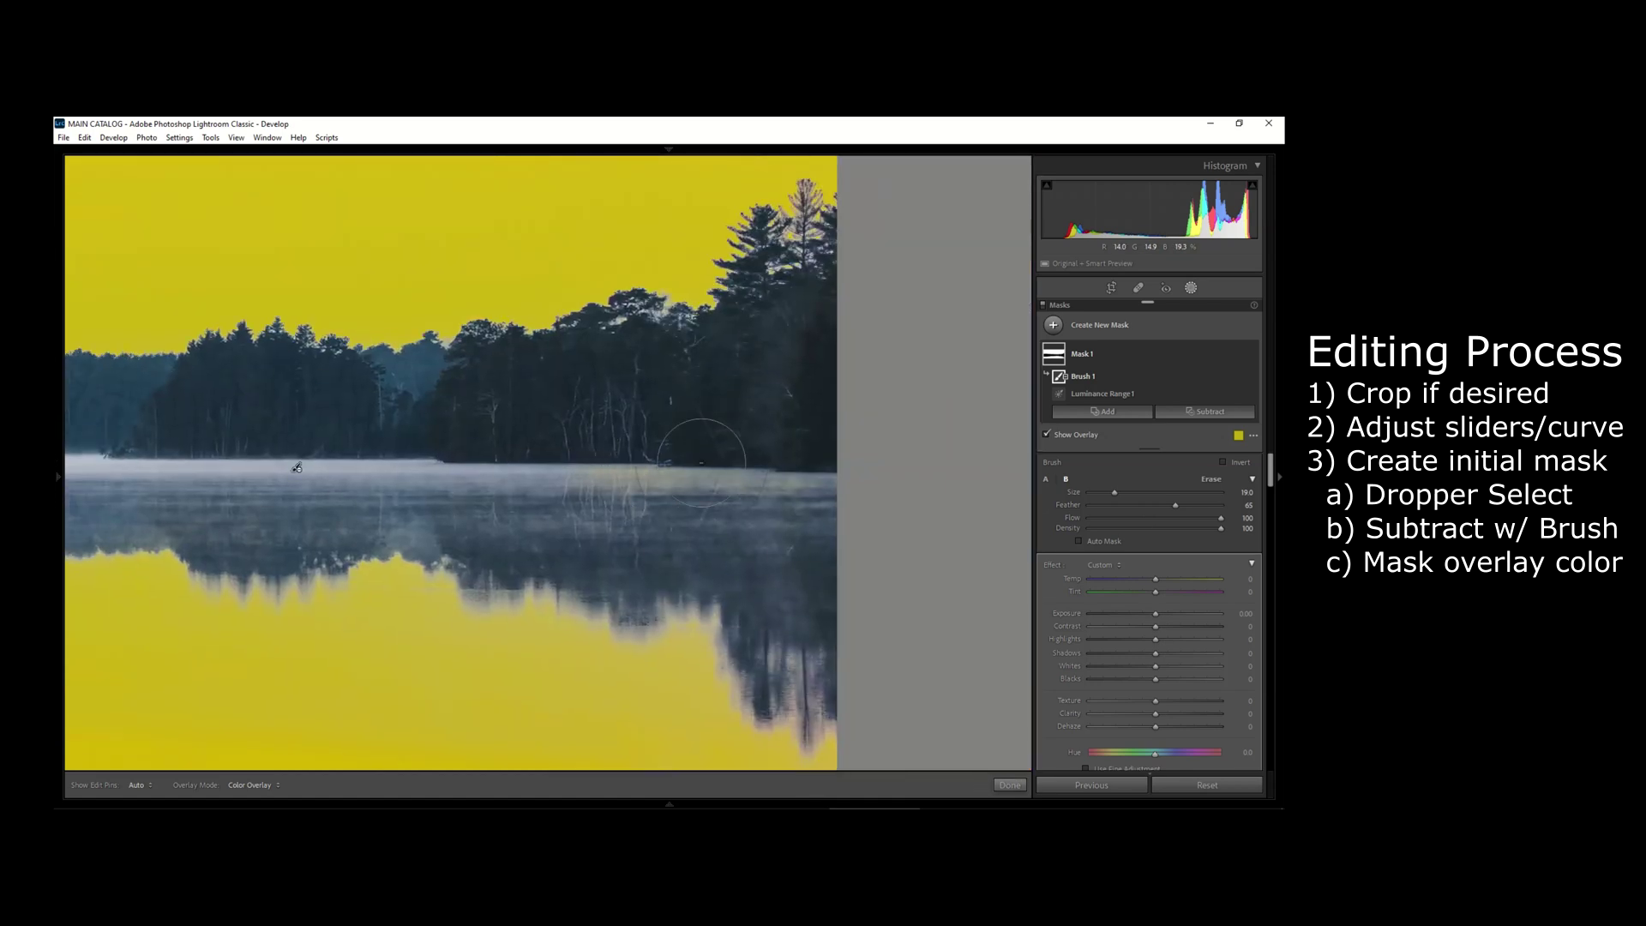
key(h)
click(622, 471)
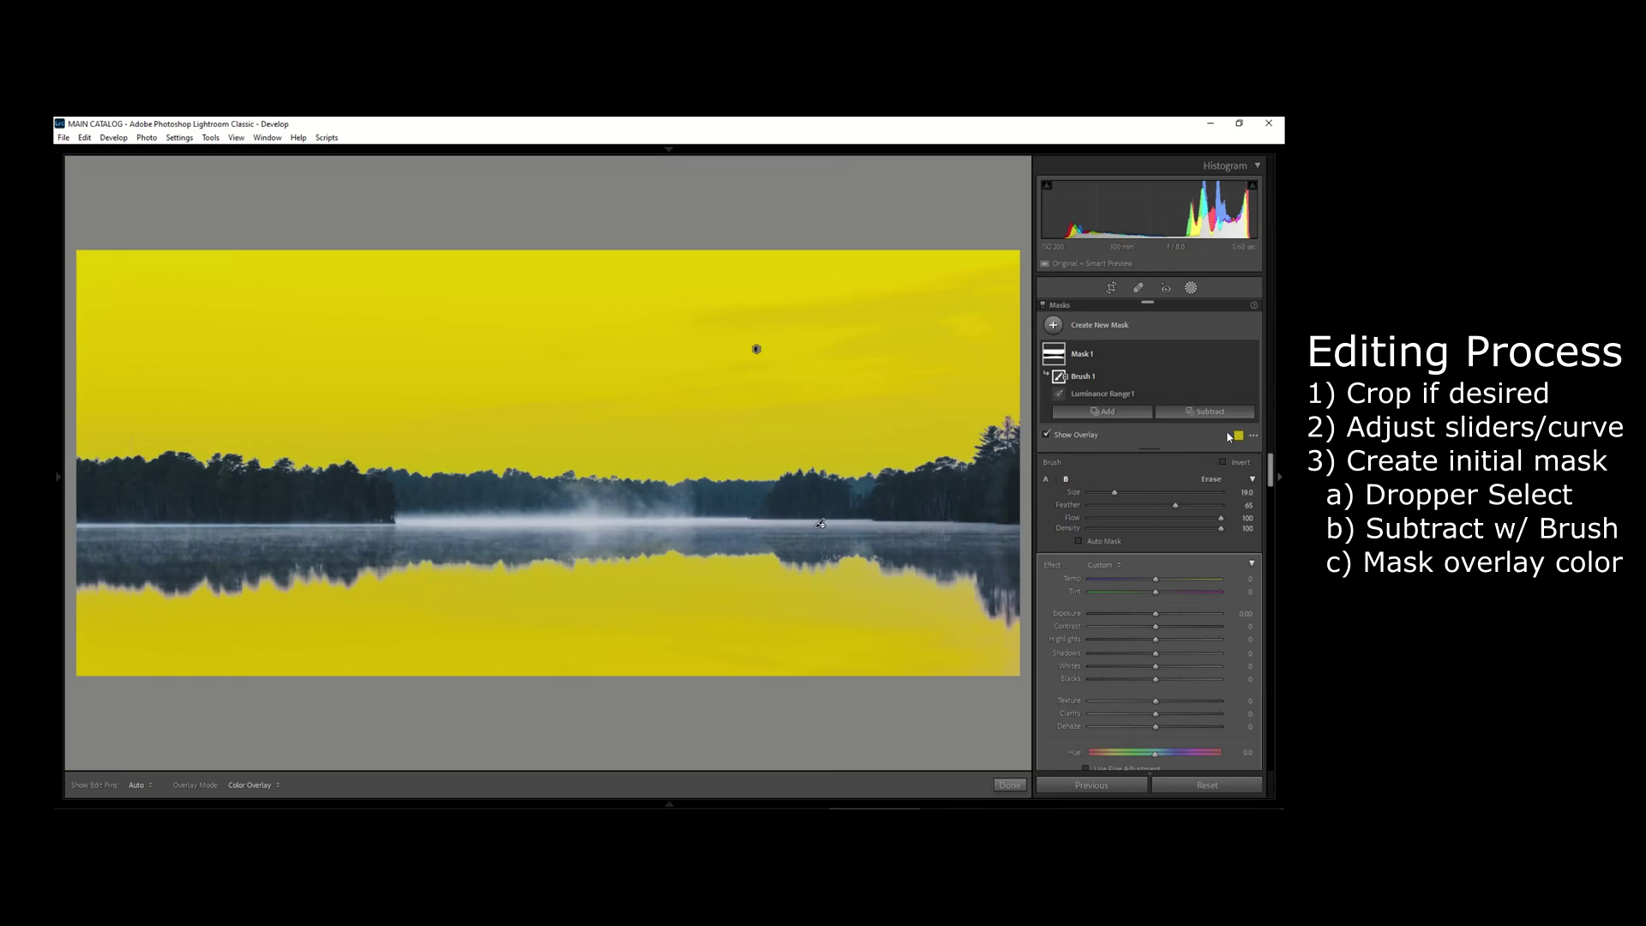
Toggle the mask overlay off and on to check the sky, collapsing the Brush settings
click(1047, 436)
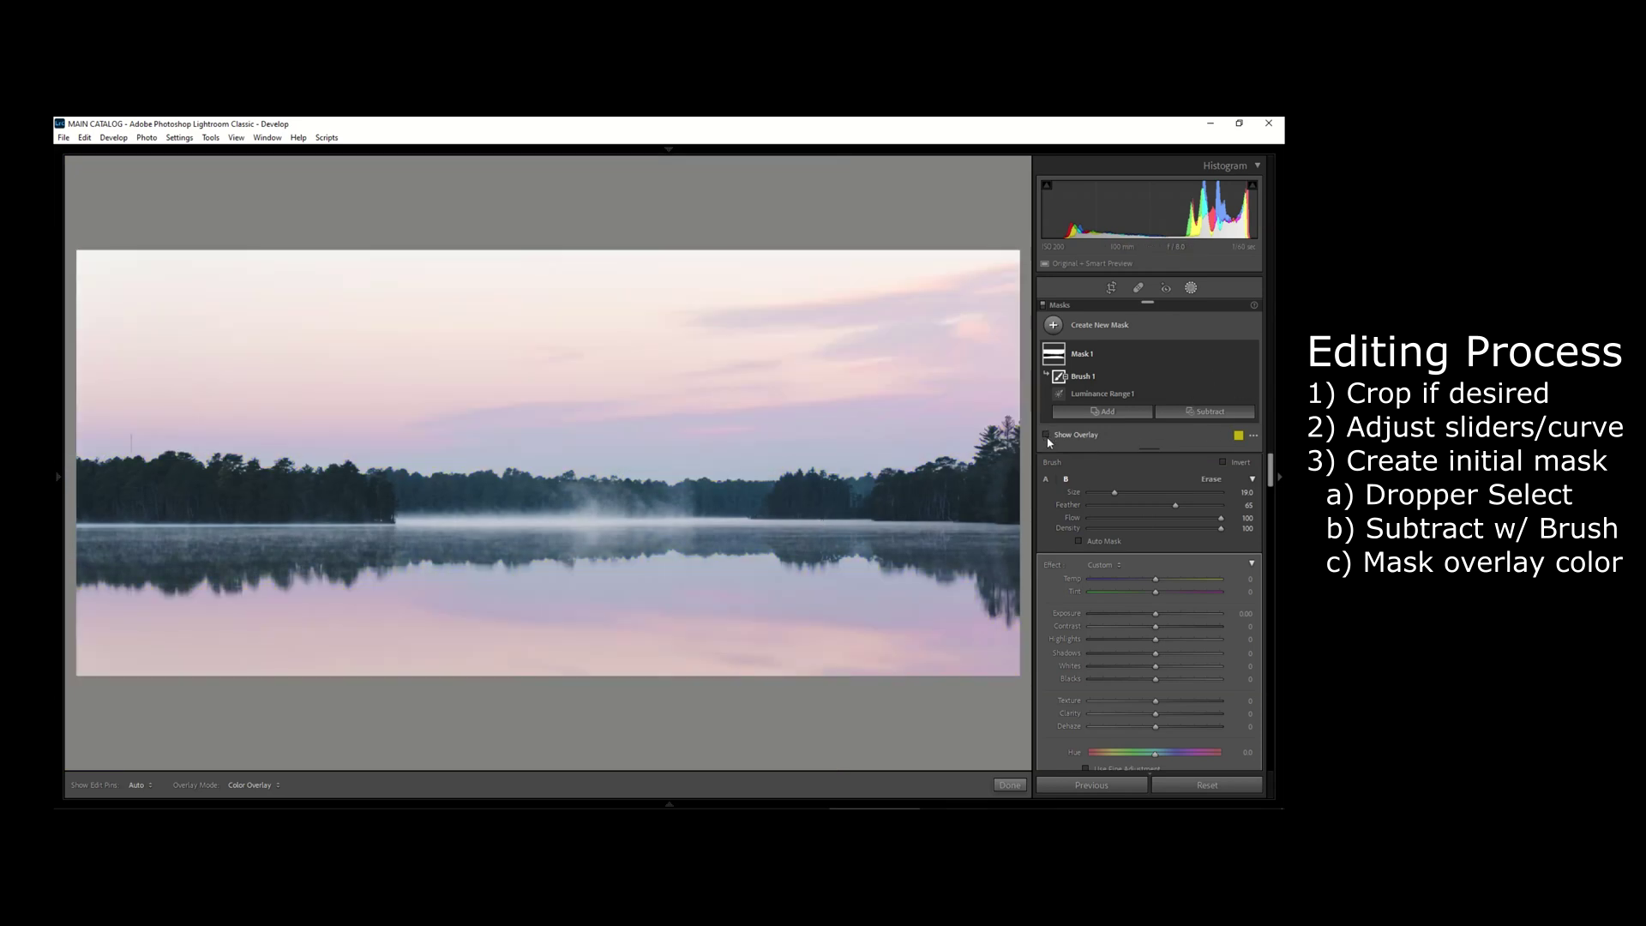
click(1053, 556)
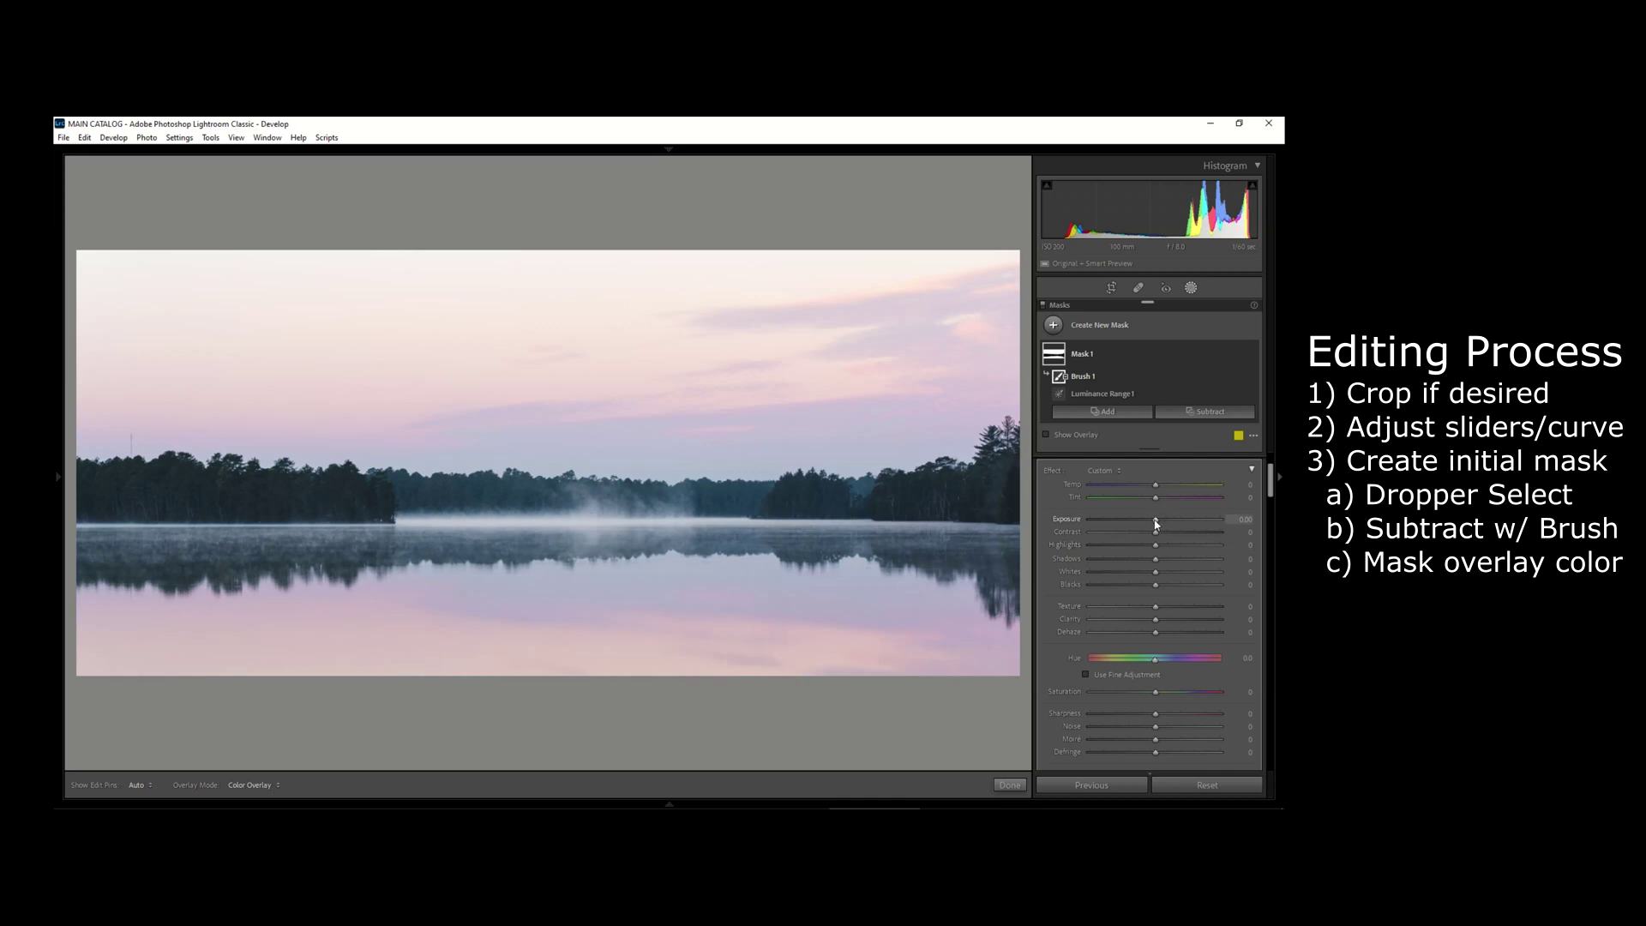
click(1047, 435)
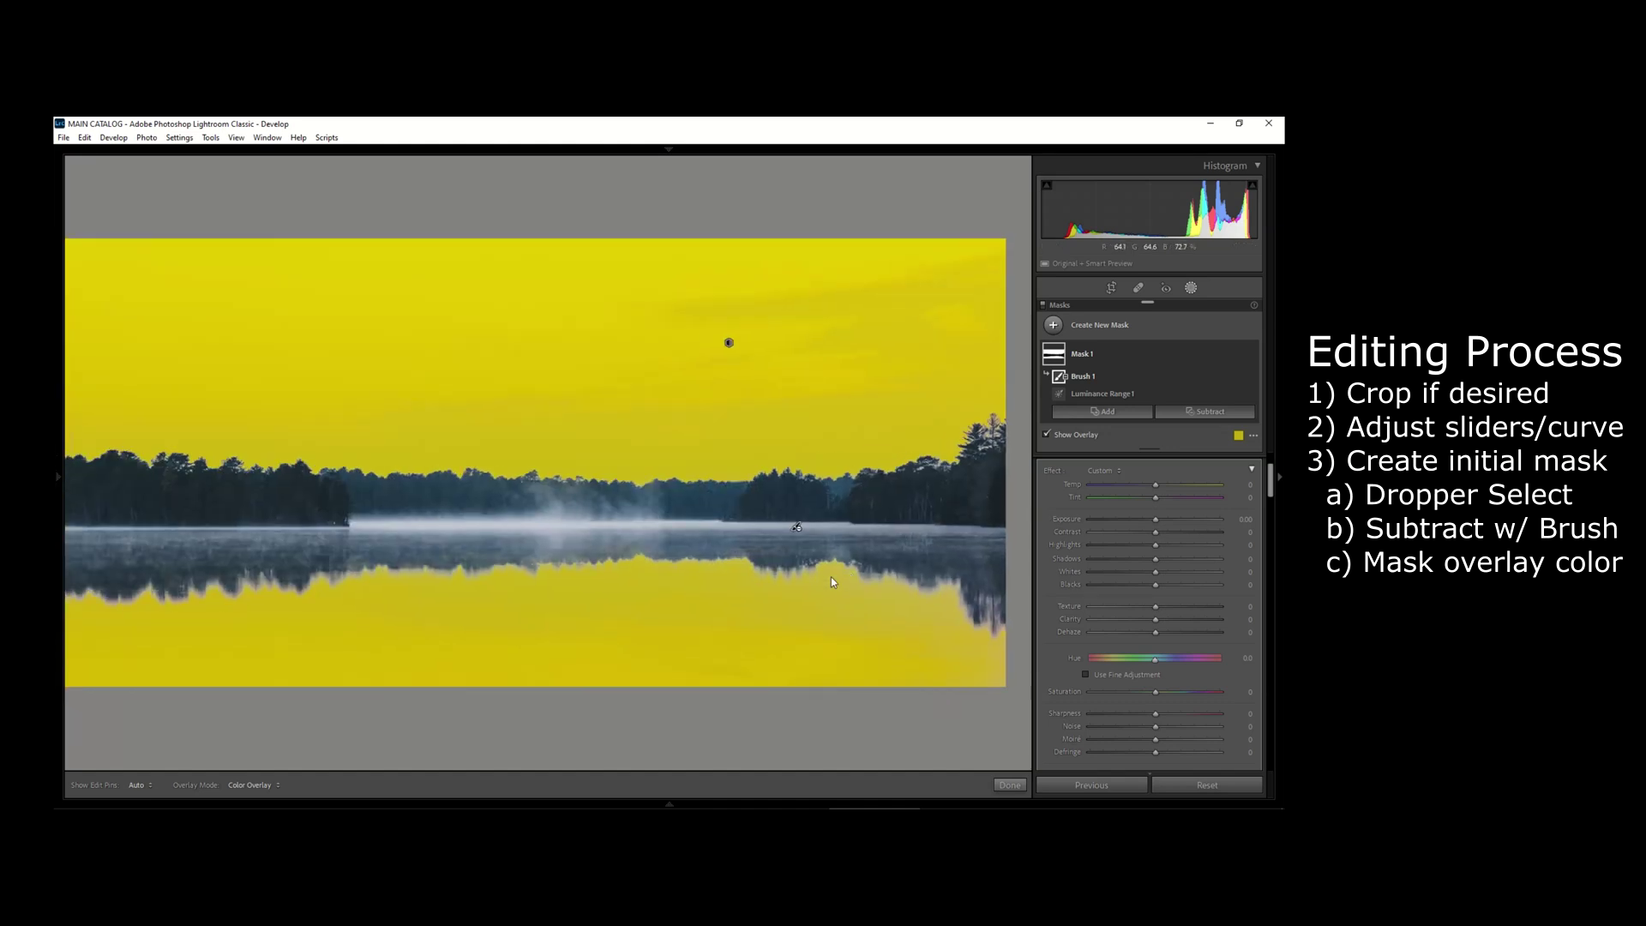
Zoom in closely on the tree line and the right-hand treetops
click(841, 489)
drag(841, 488, 817, 487)
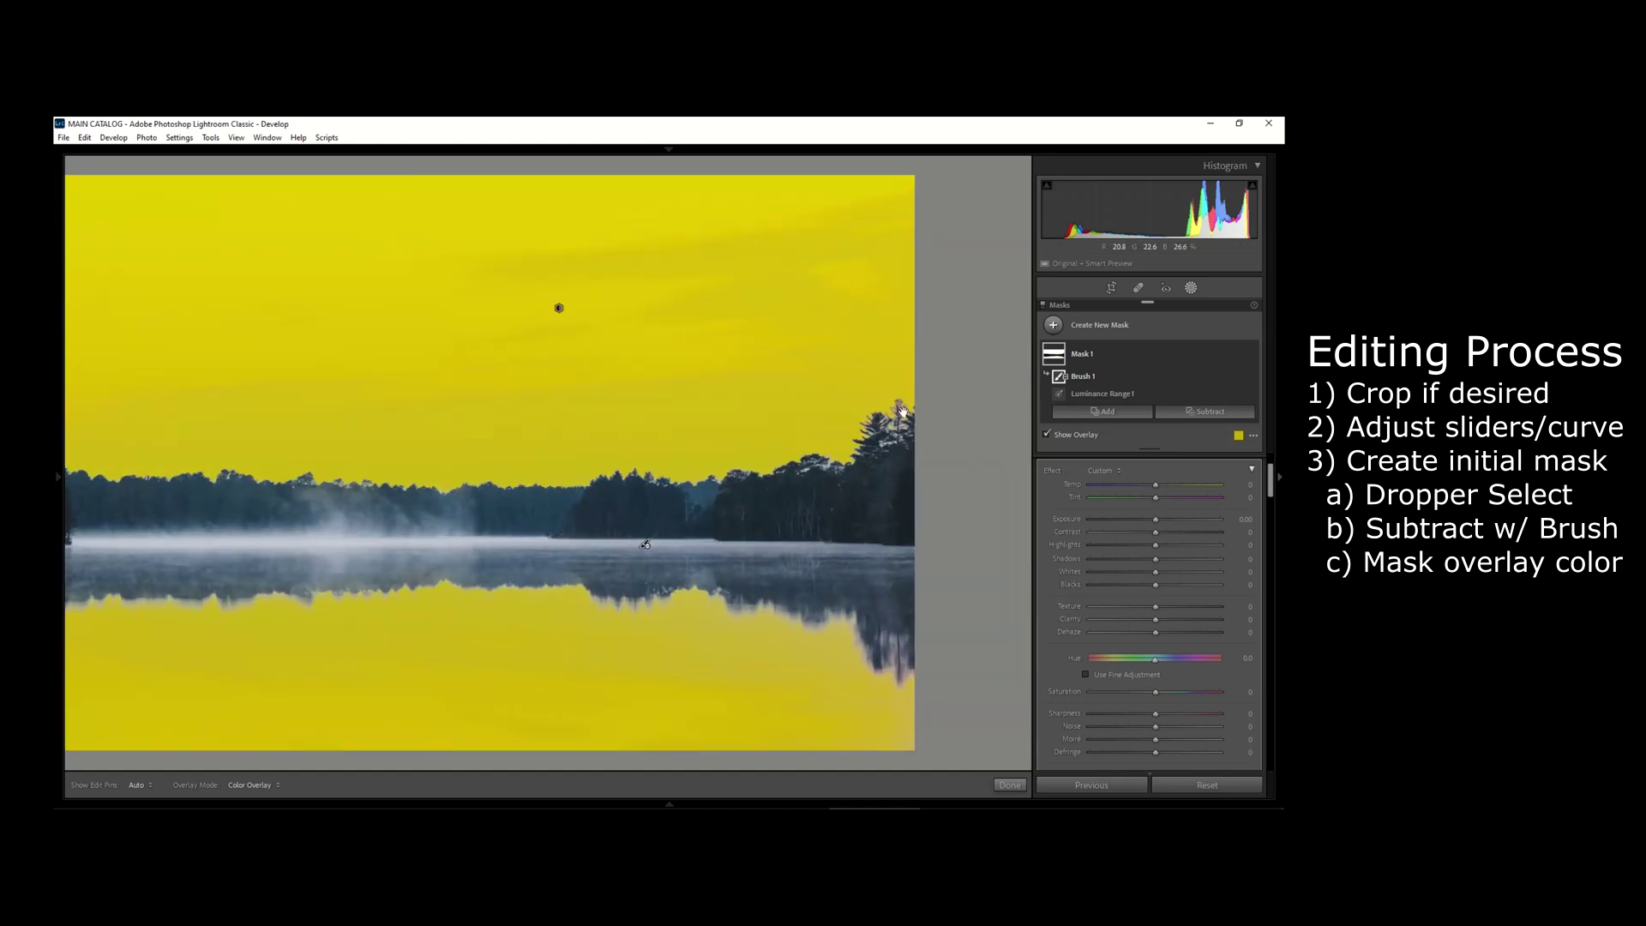
click(898, 417)
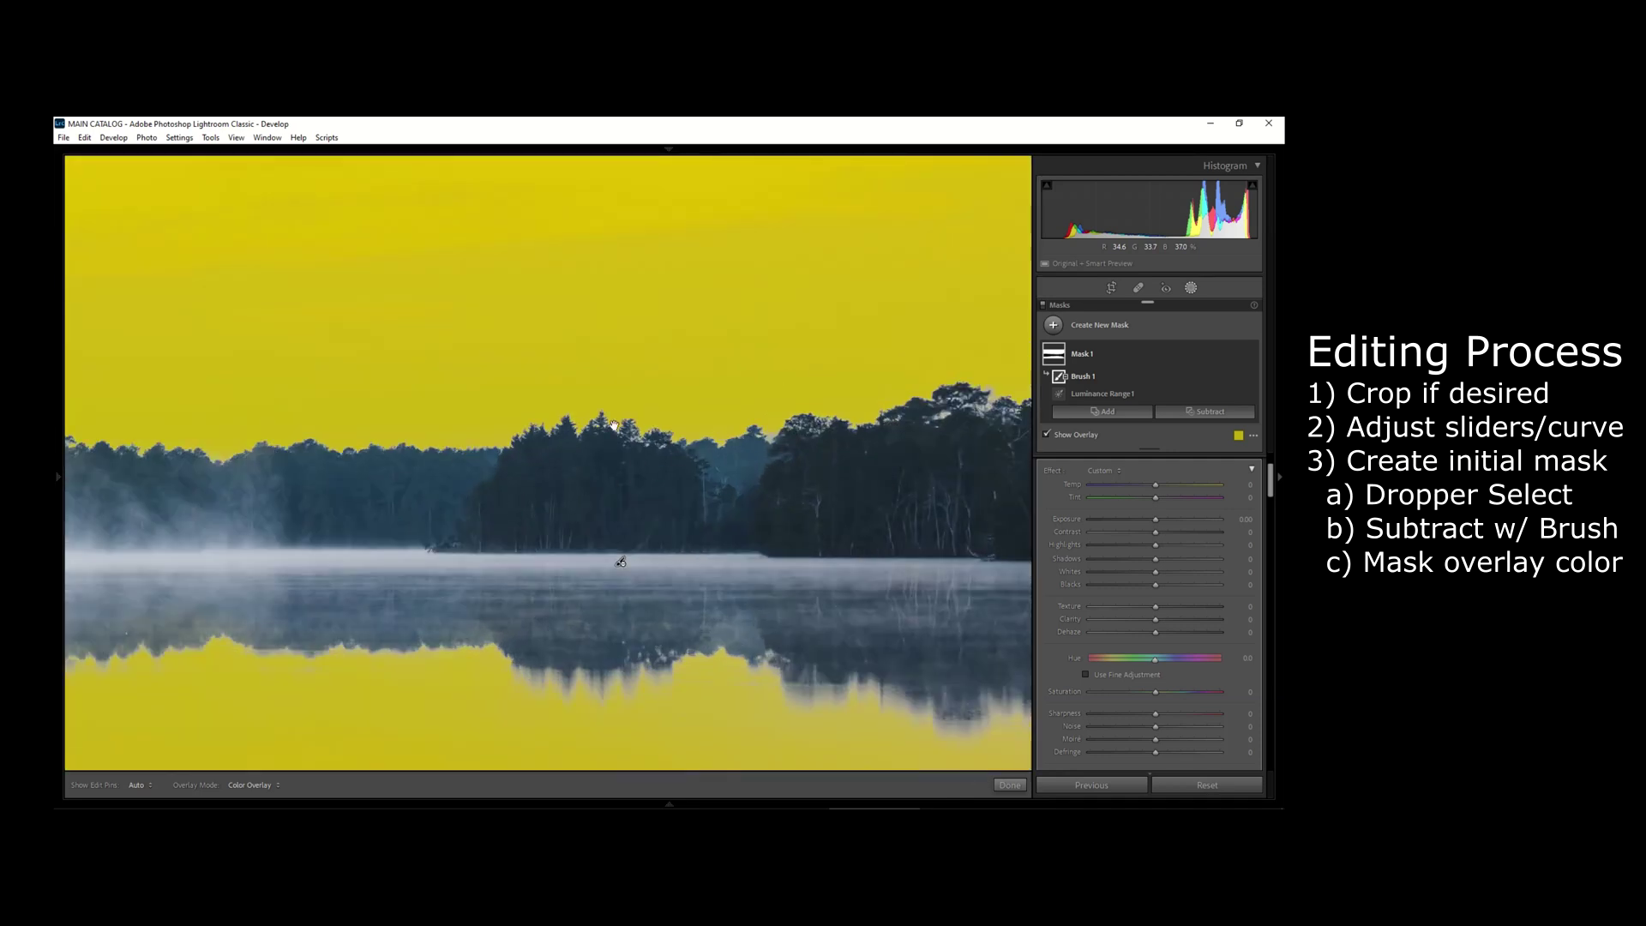
click(428, 442)
drag(540, 443, 636, 417)
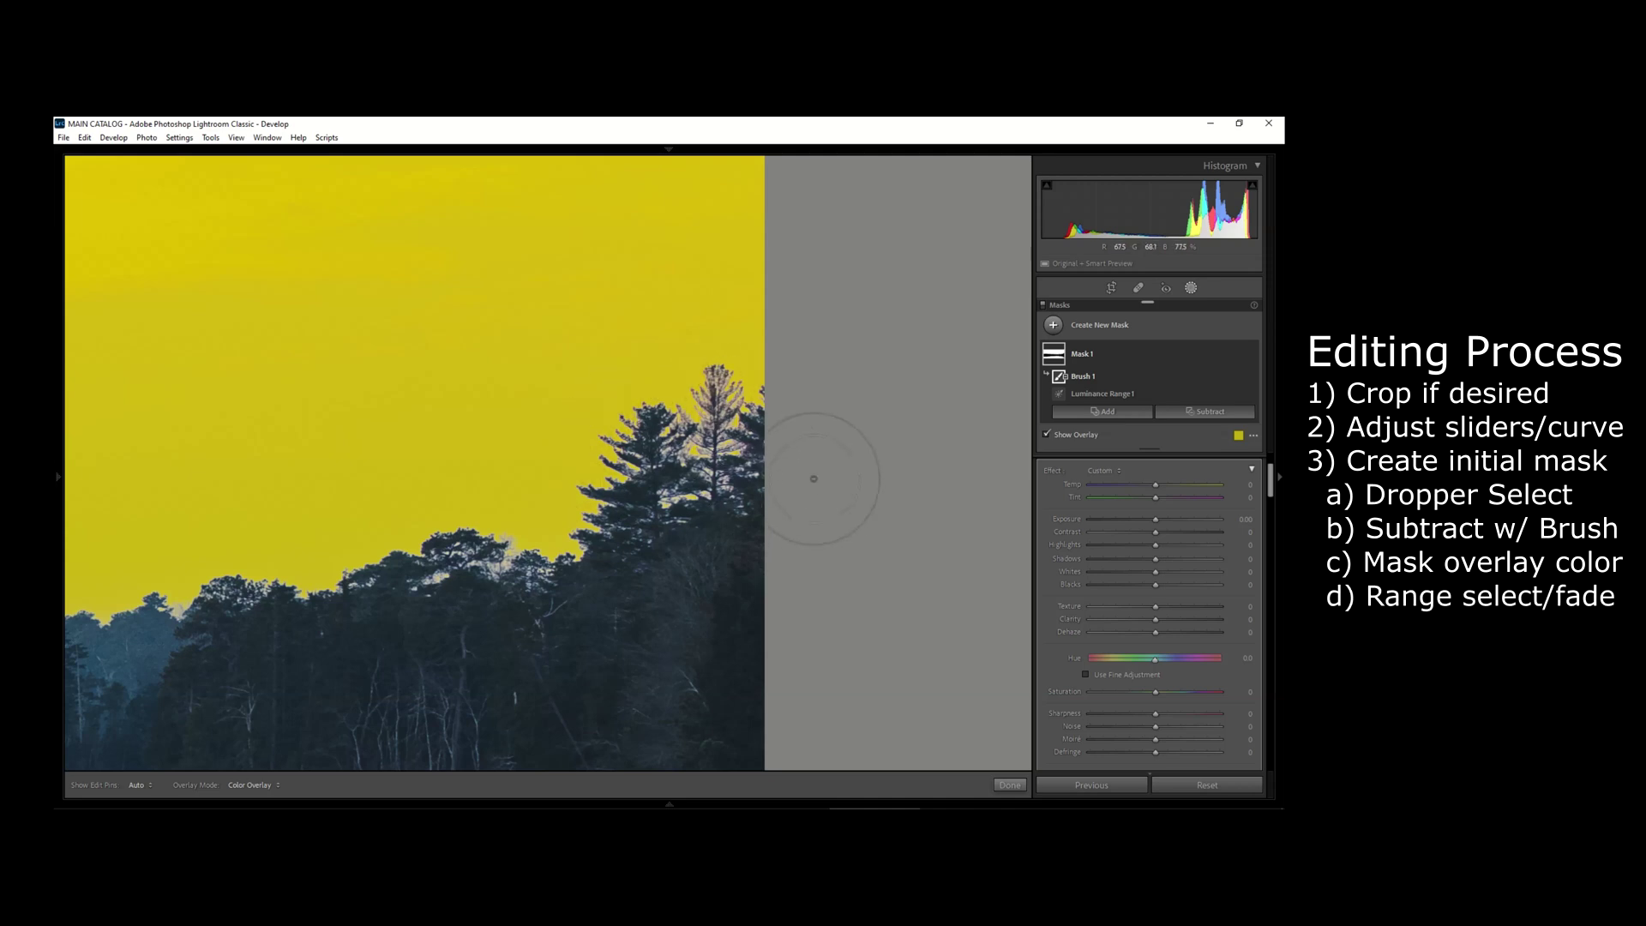
Select Luminance Range 1 and raise its inner bound from 34 to 58 and its upper limit
click(1123, 401)
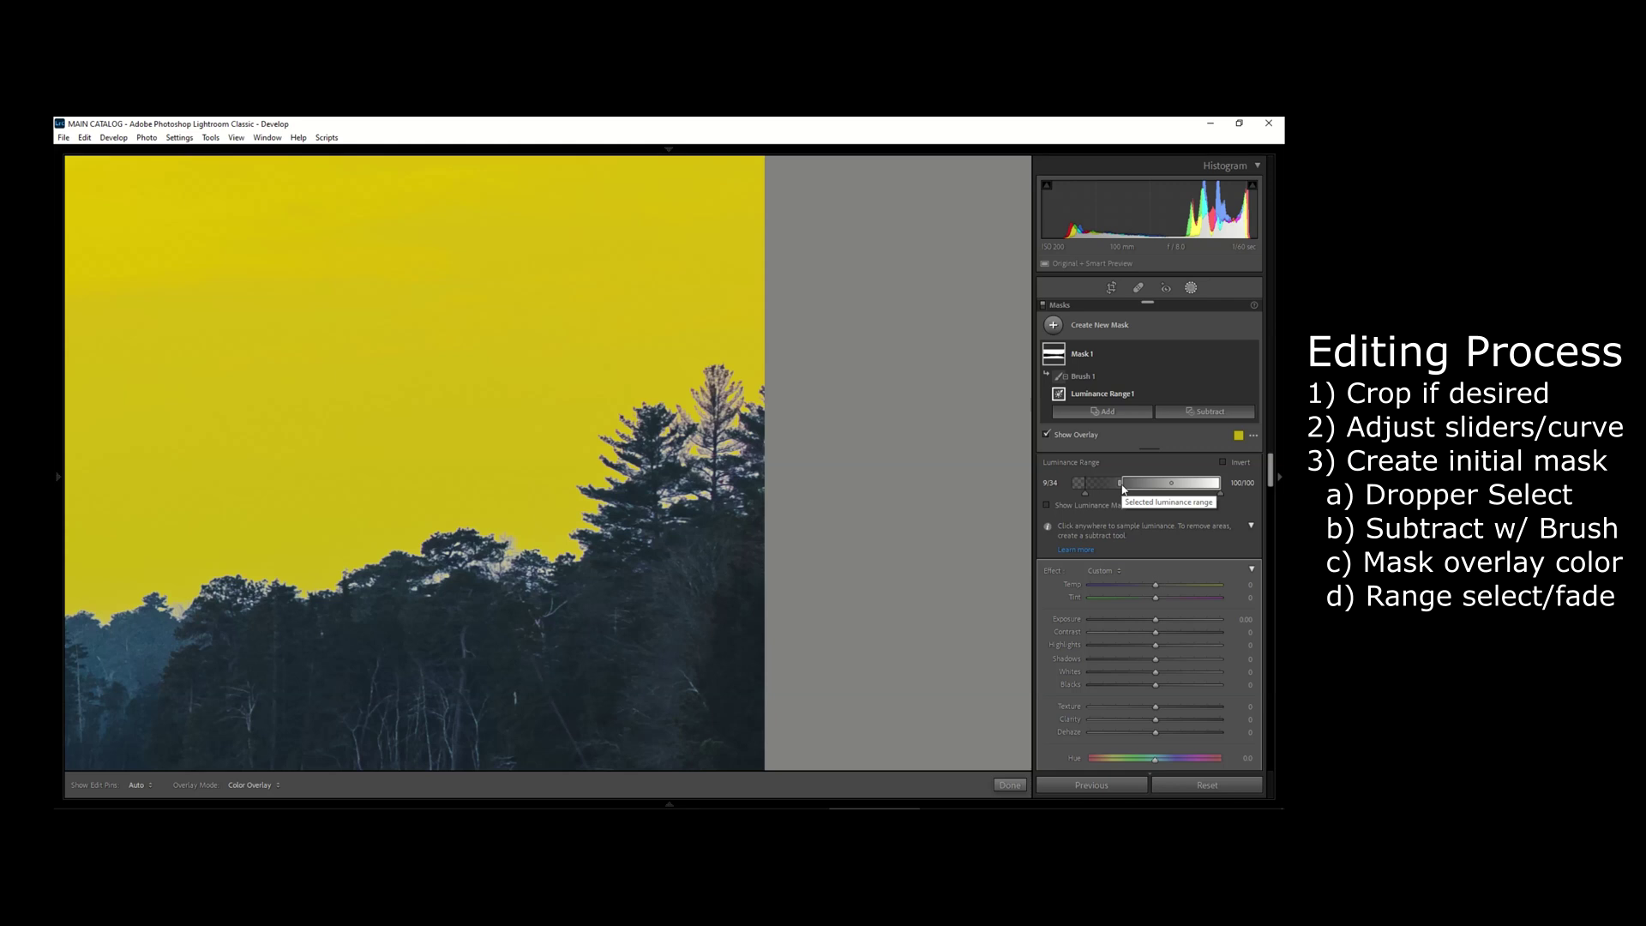
drag(1123, 489, 1180, 488)
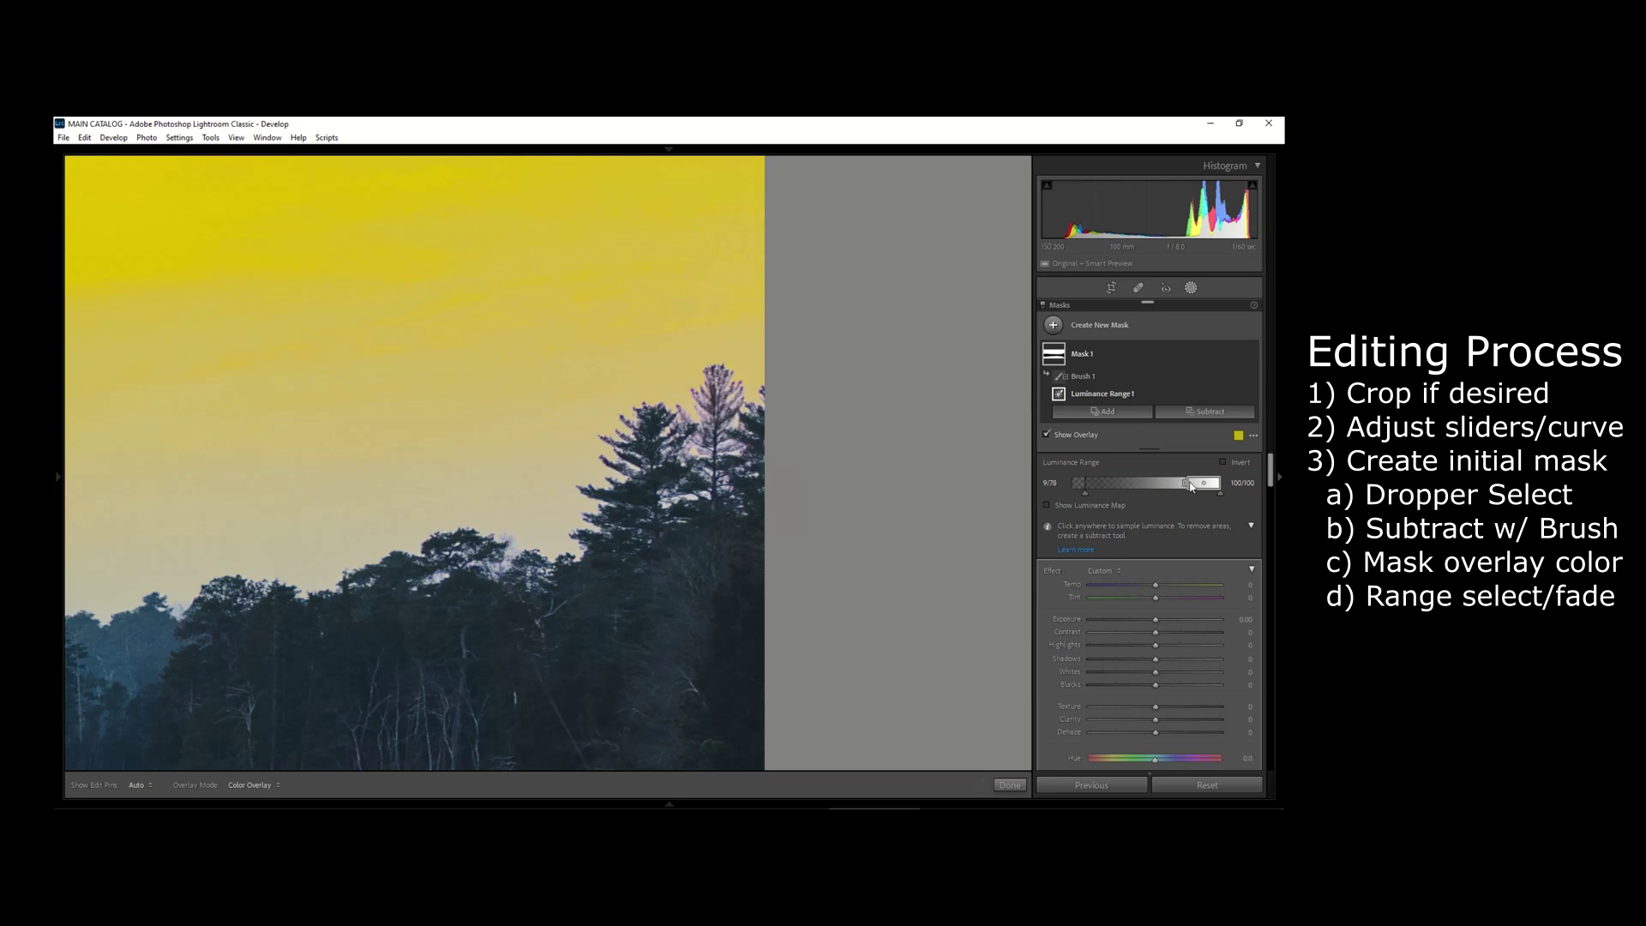
drag(1190, 487, 1211, 487)
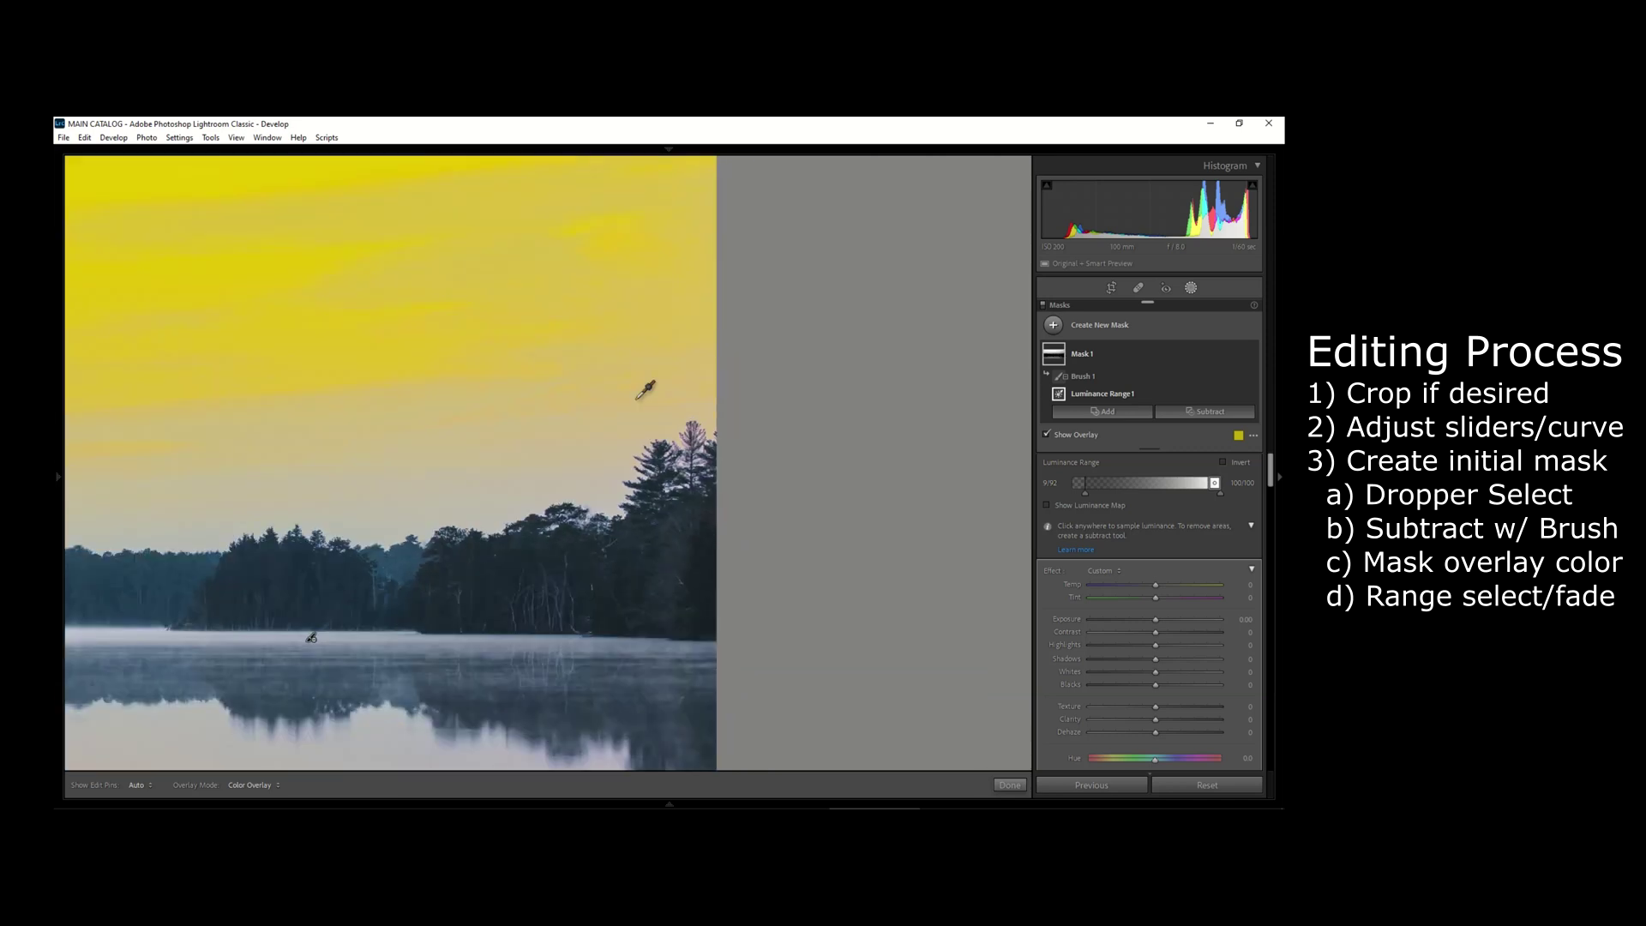
drag(480, 357, 704, 390)
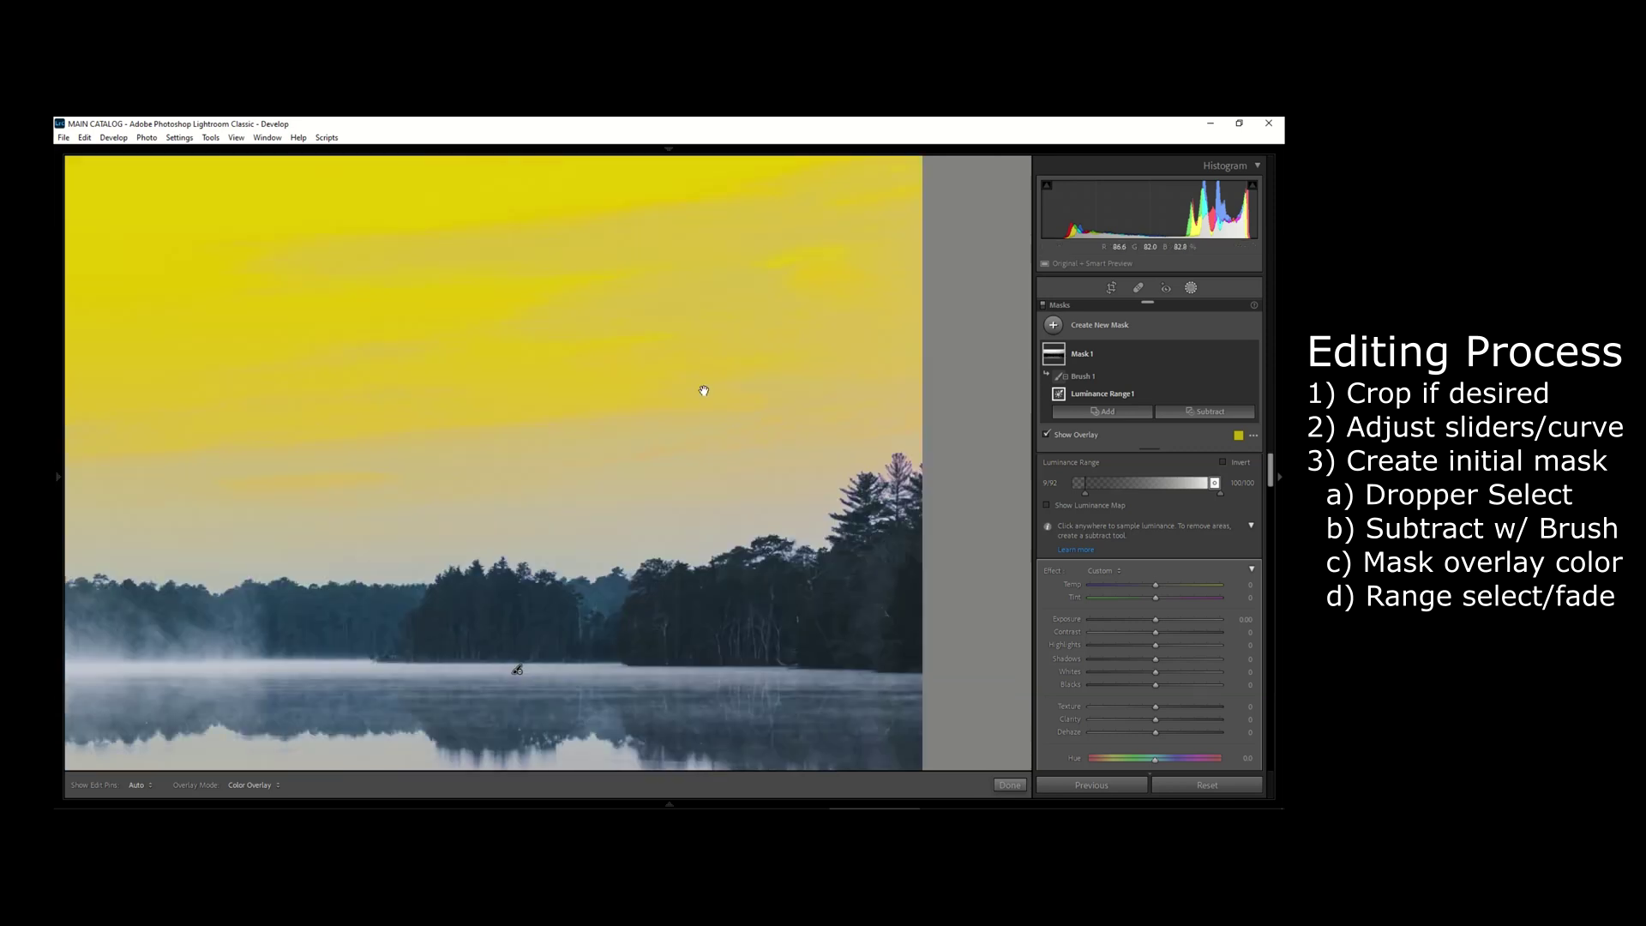
click(623, 410)
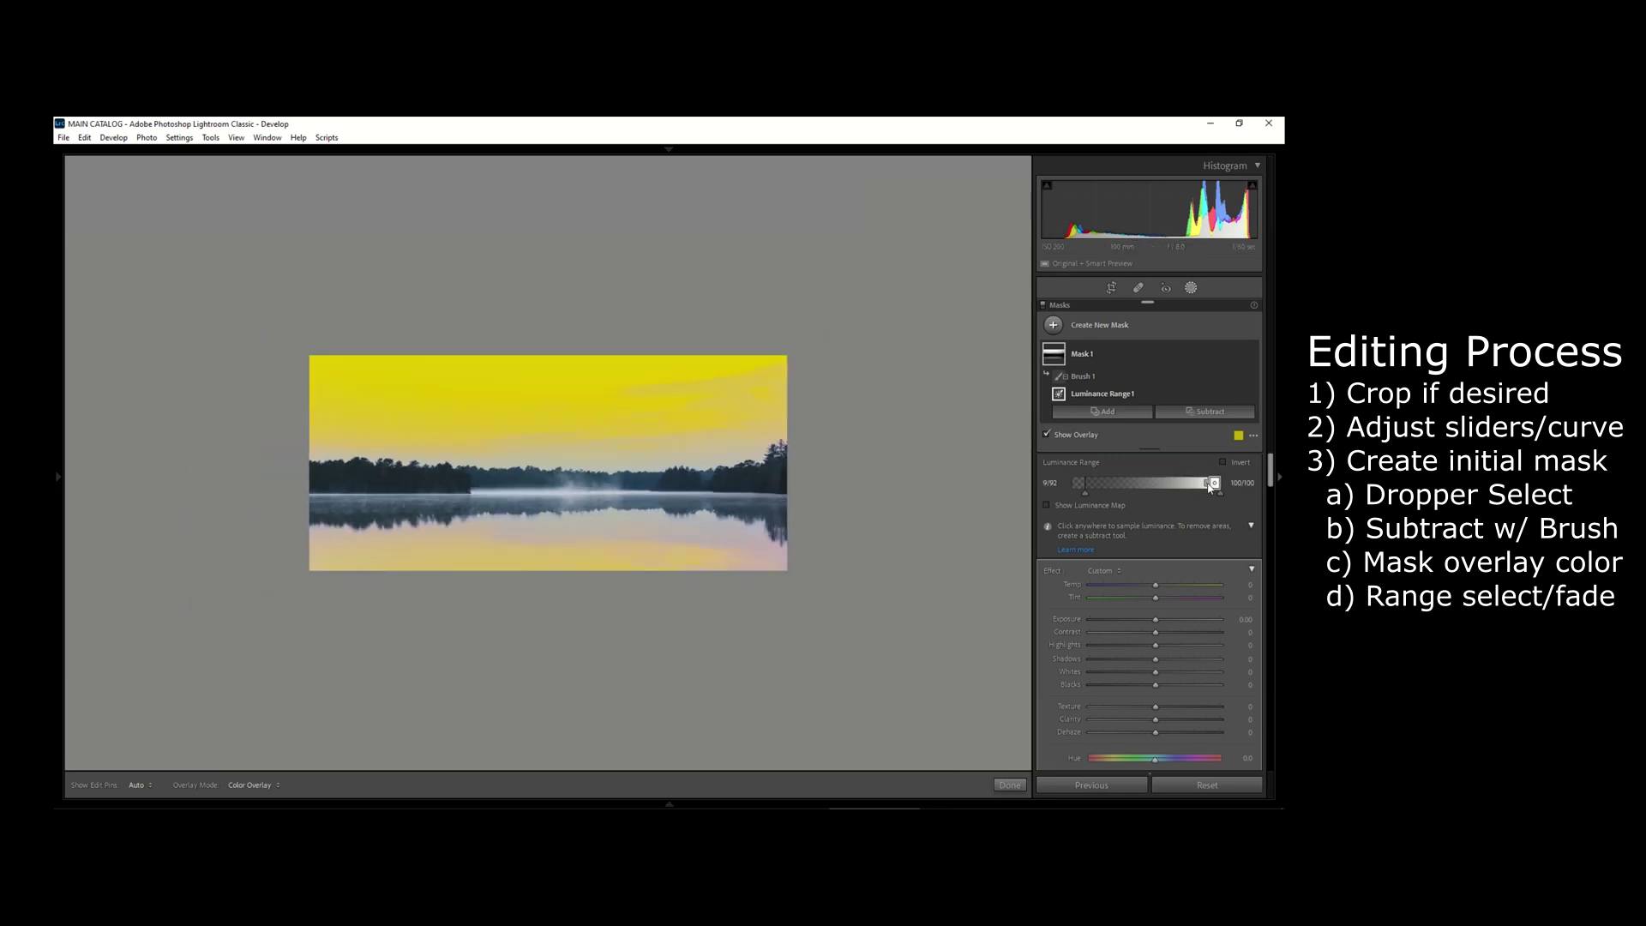
Feather the bright end and adjust the lower limit to exclude the treeline
drag(1210, 487, 1218, 490)
drag(1211, 483, 1085, 488)
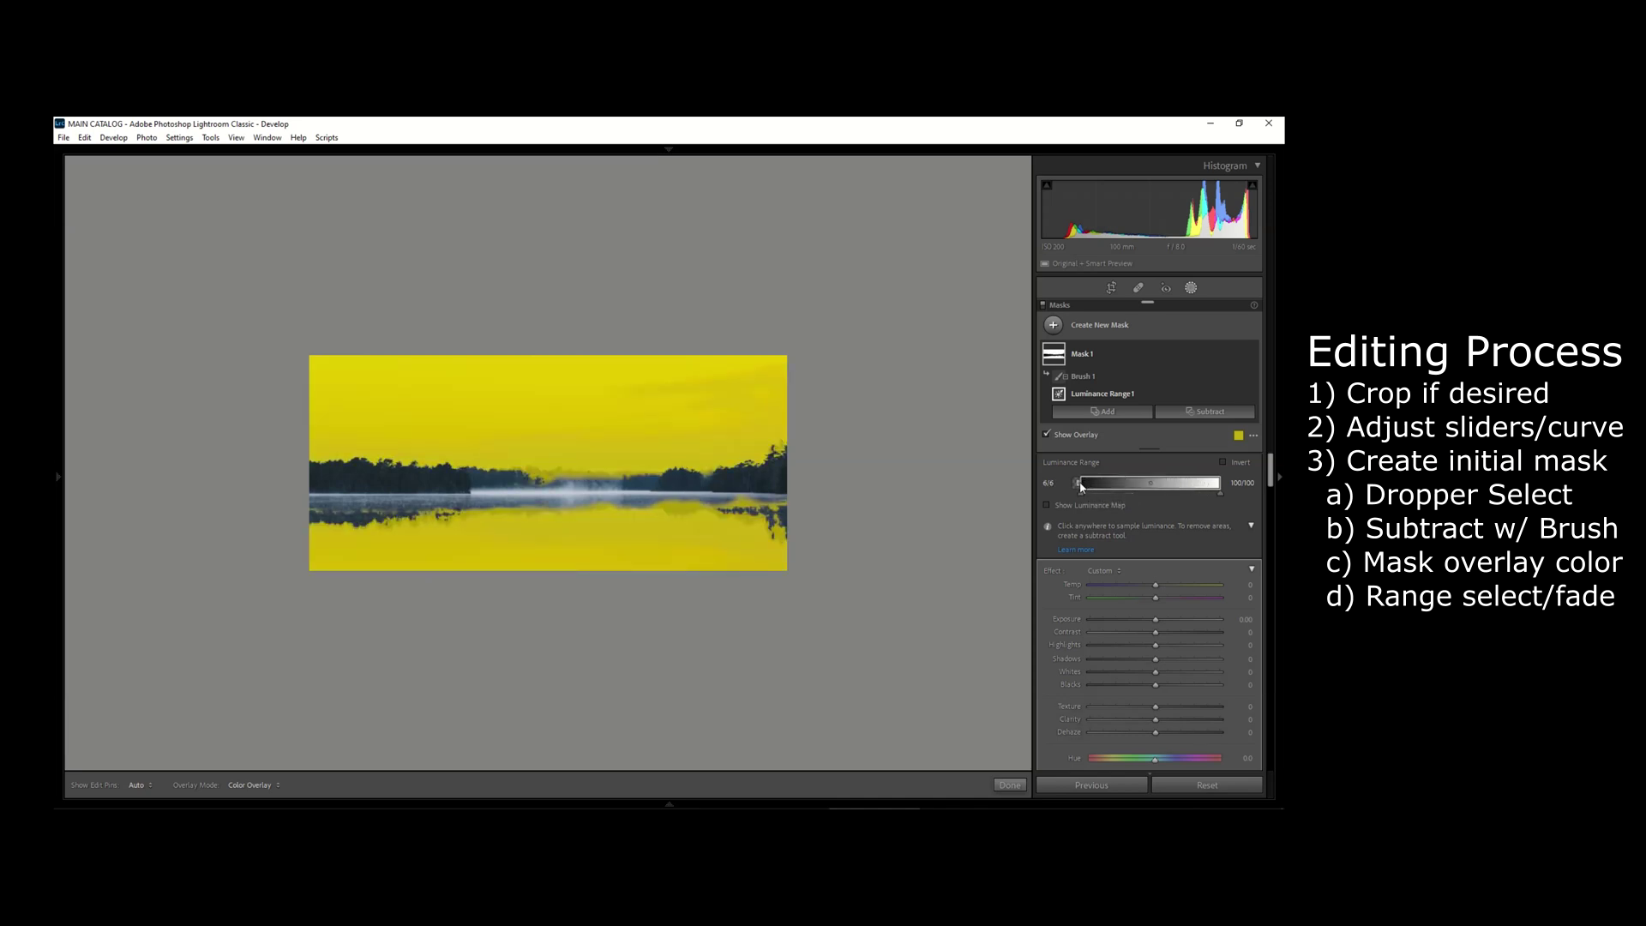
drag(1081, 487, 1069, 487)
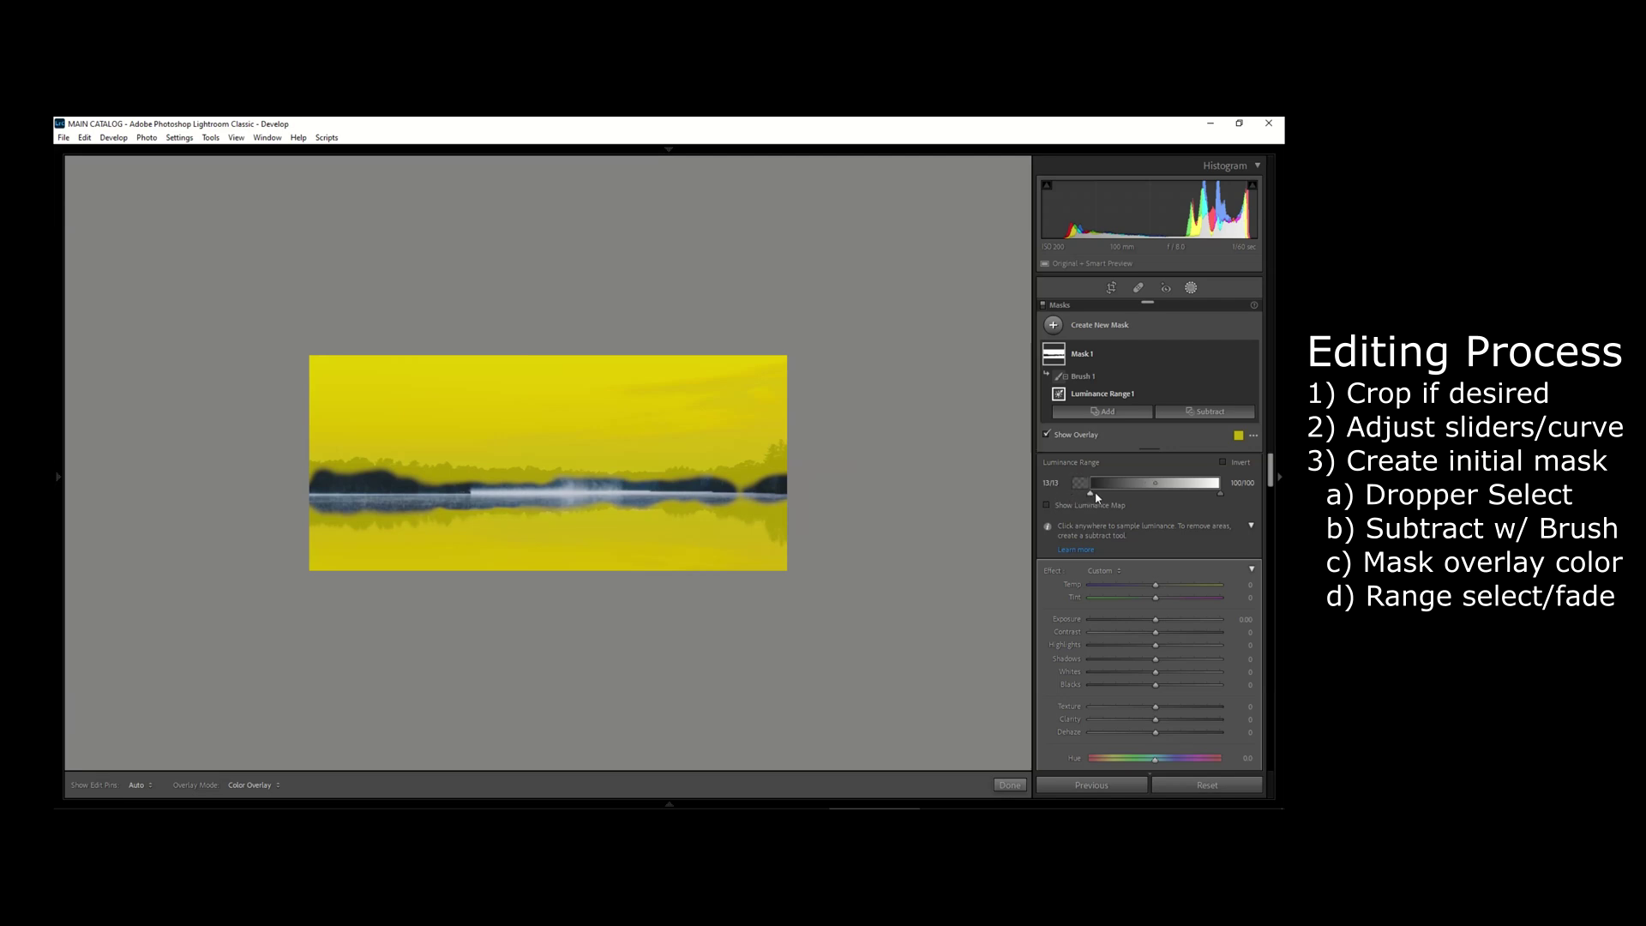
drag(1096, 497, 1149, 498)
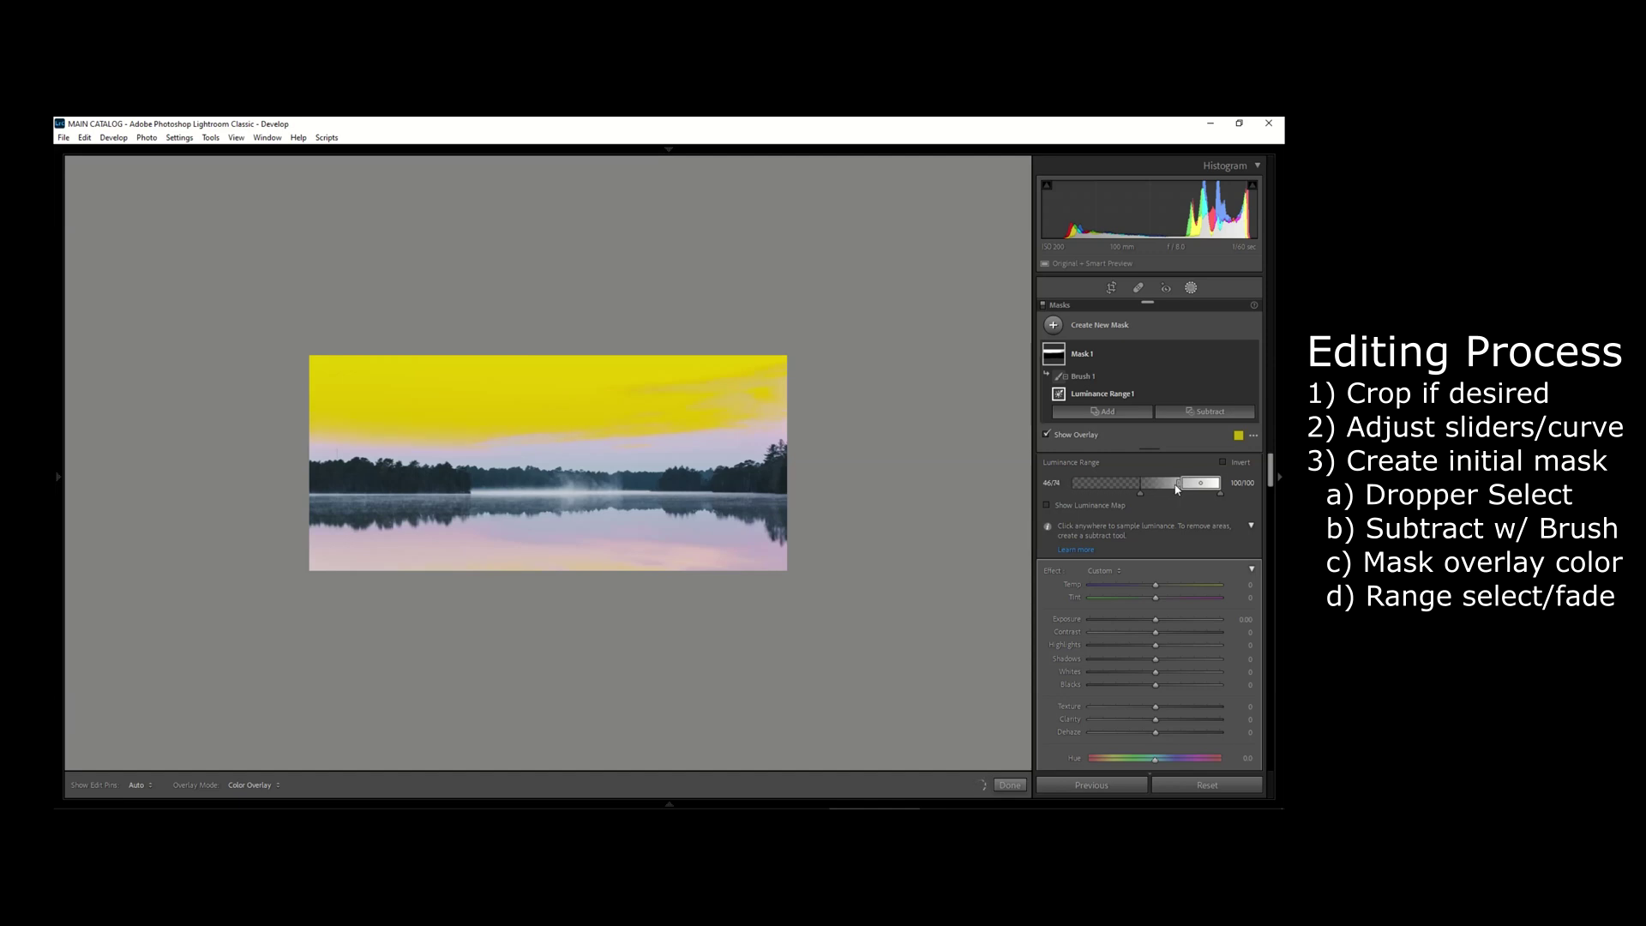
drag(1177, 487, 1171, 489)
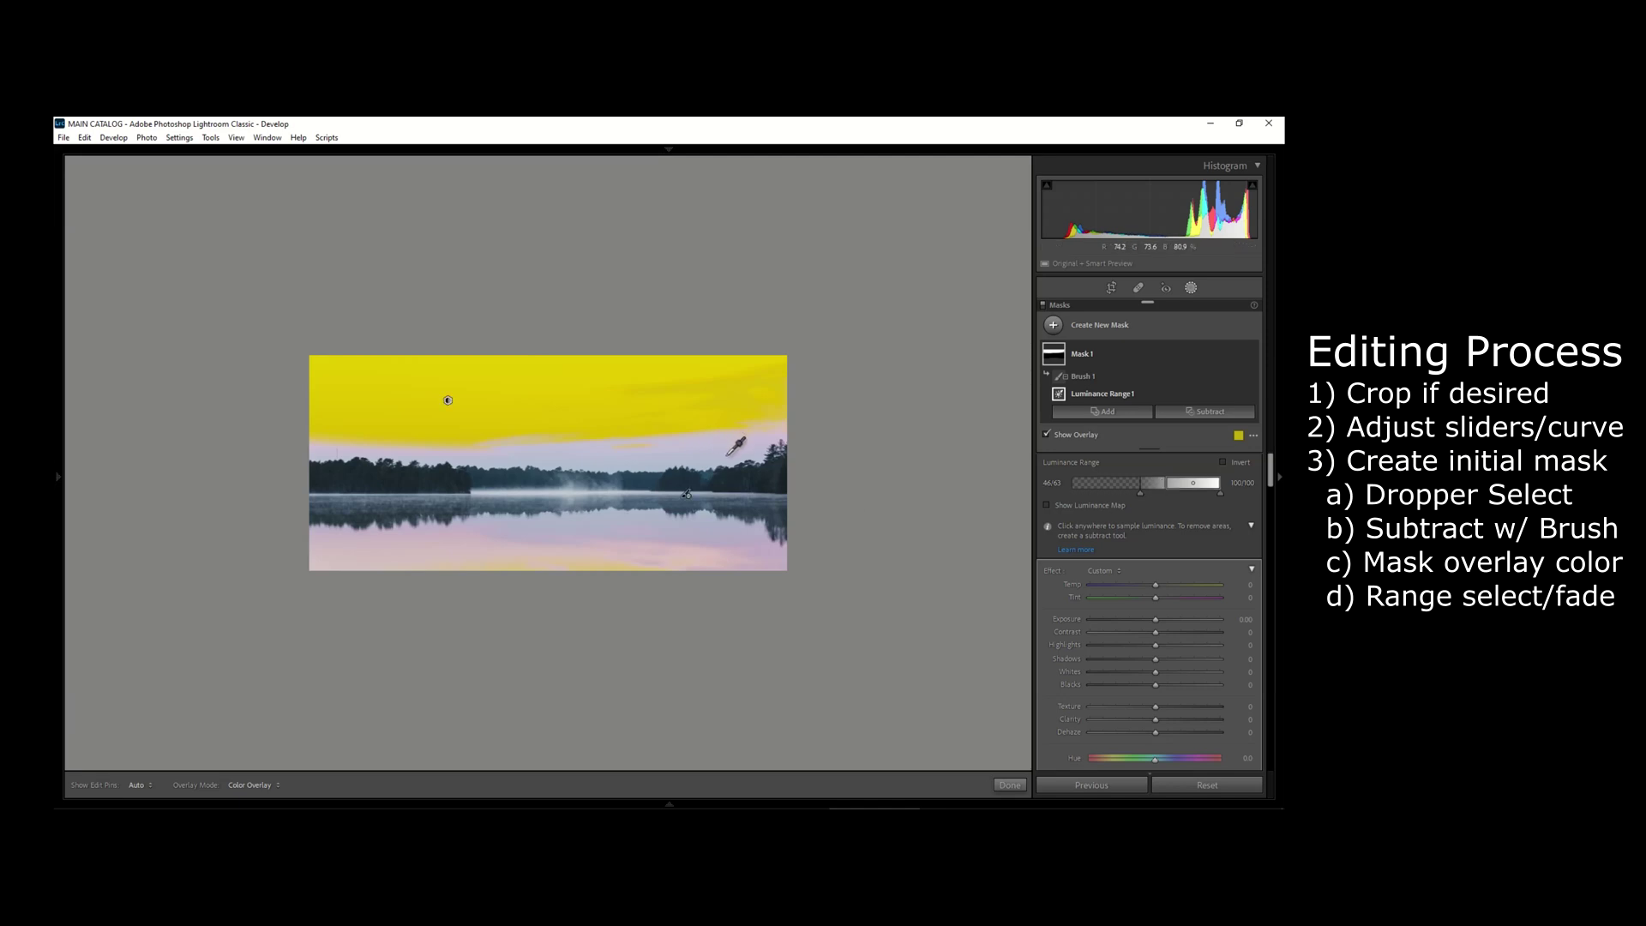
Resample the luminance range from a patch of sky and zoom in to inspect the mask
drag(725, 455, 652, 390)
click(680, 419)
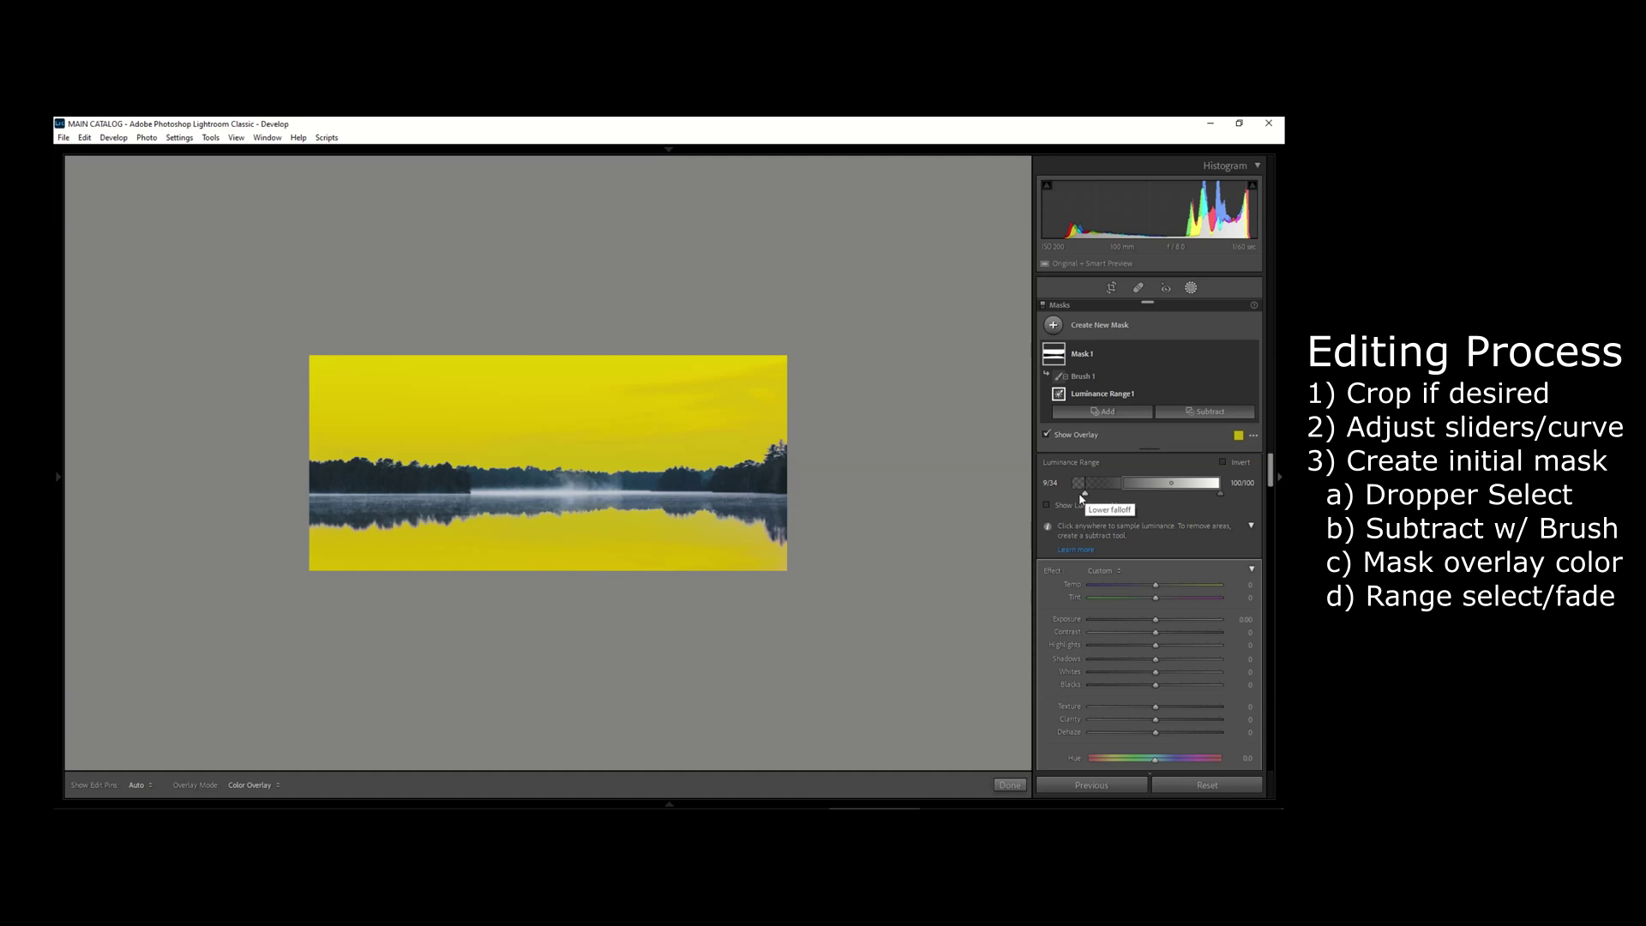
click(767, 470)
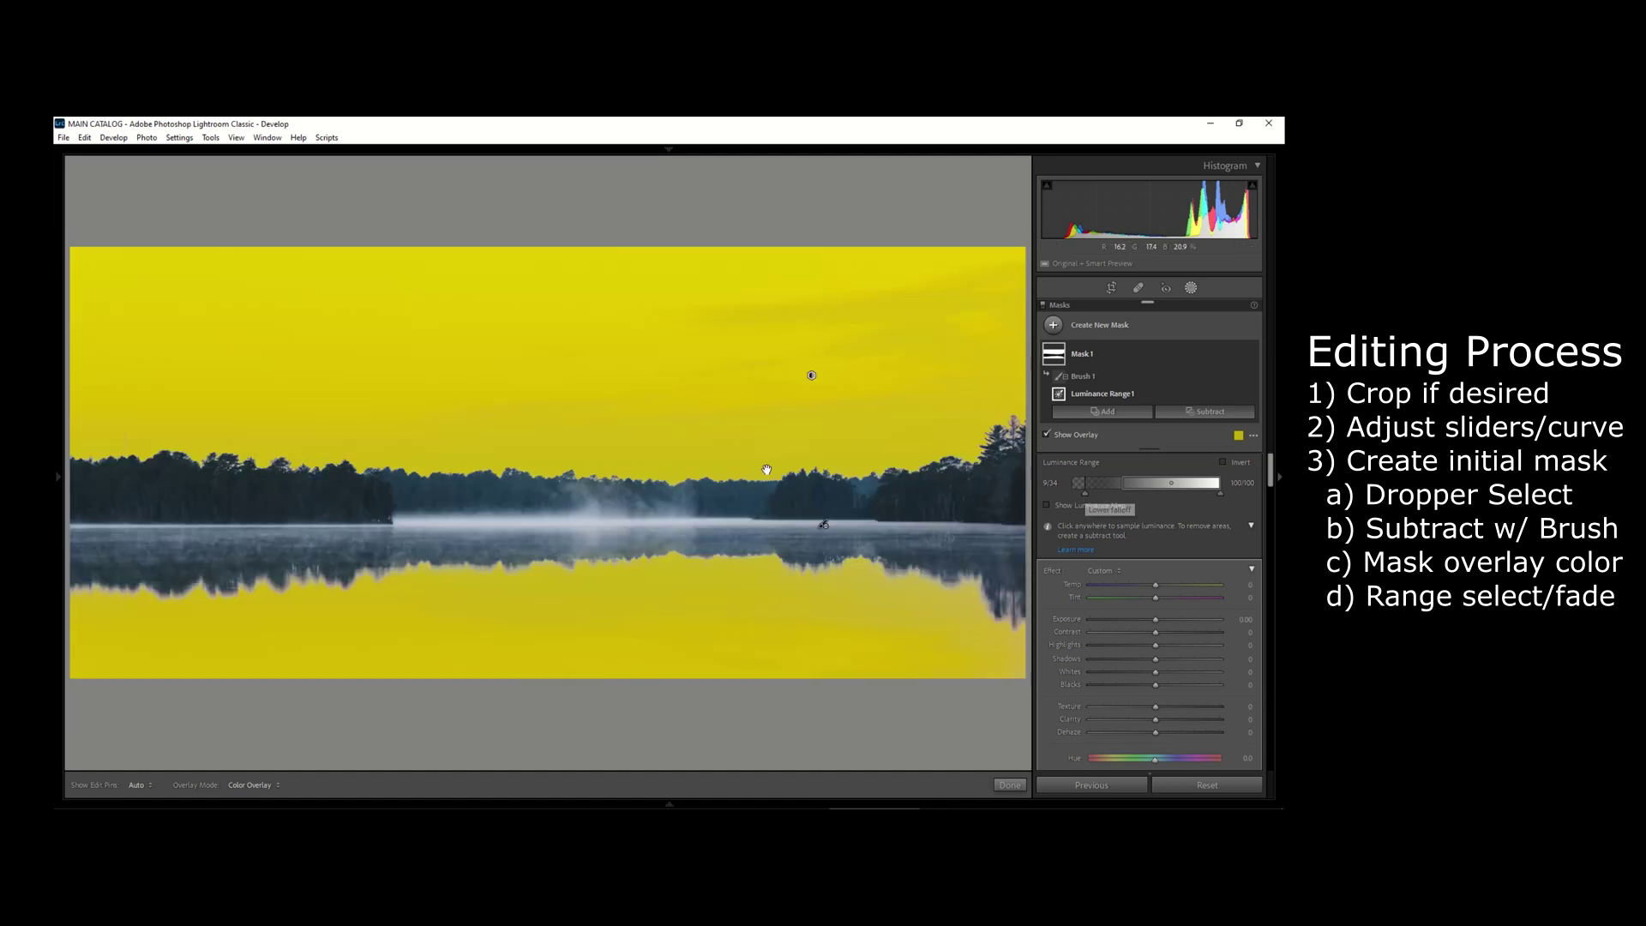
click(583, 463)
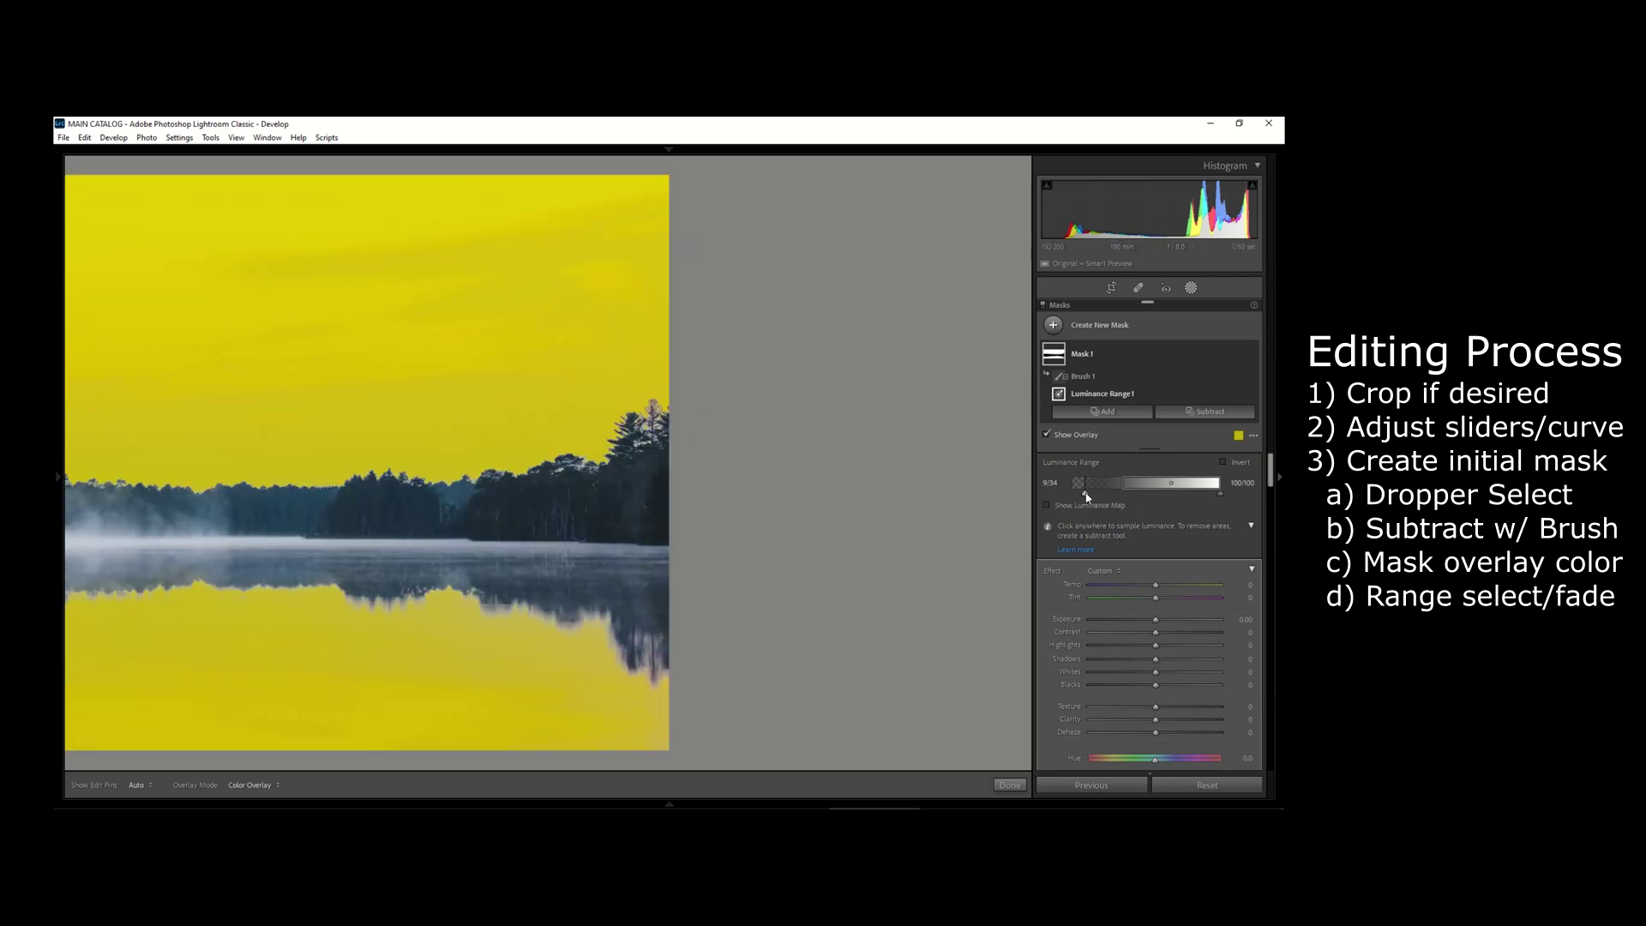
Fine-tune the low luminance limit against the treeline at 1:1, then return to Fit view
drag(1087, 496, 1116, 494)
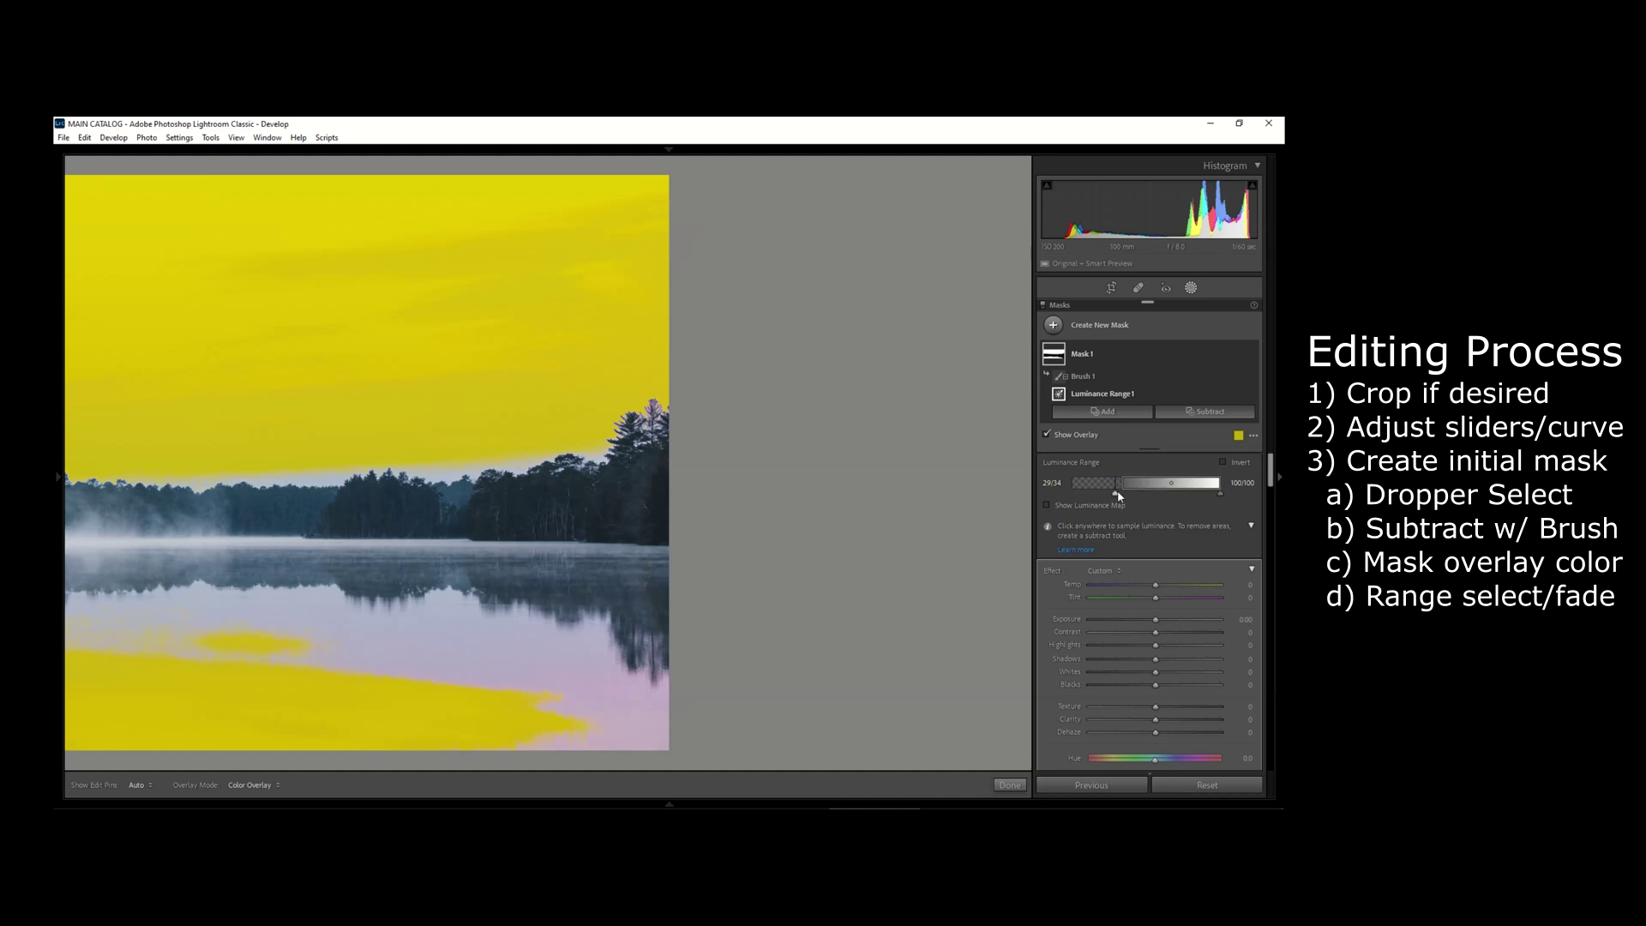
drag(1117, 497, 1081, 495)
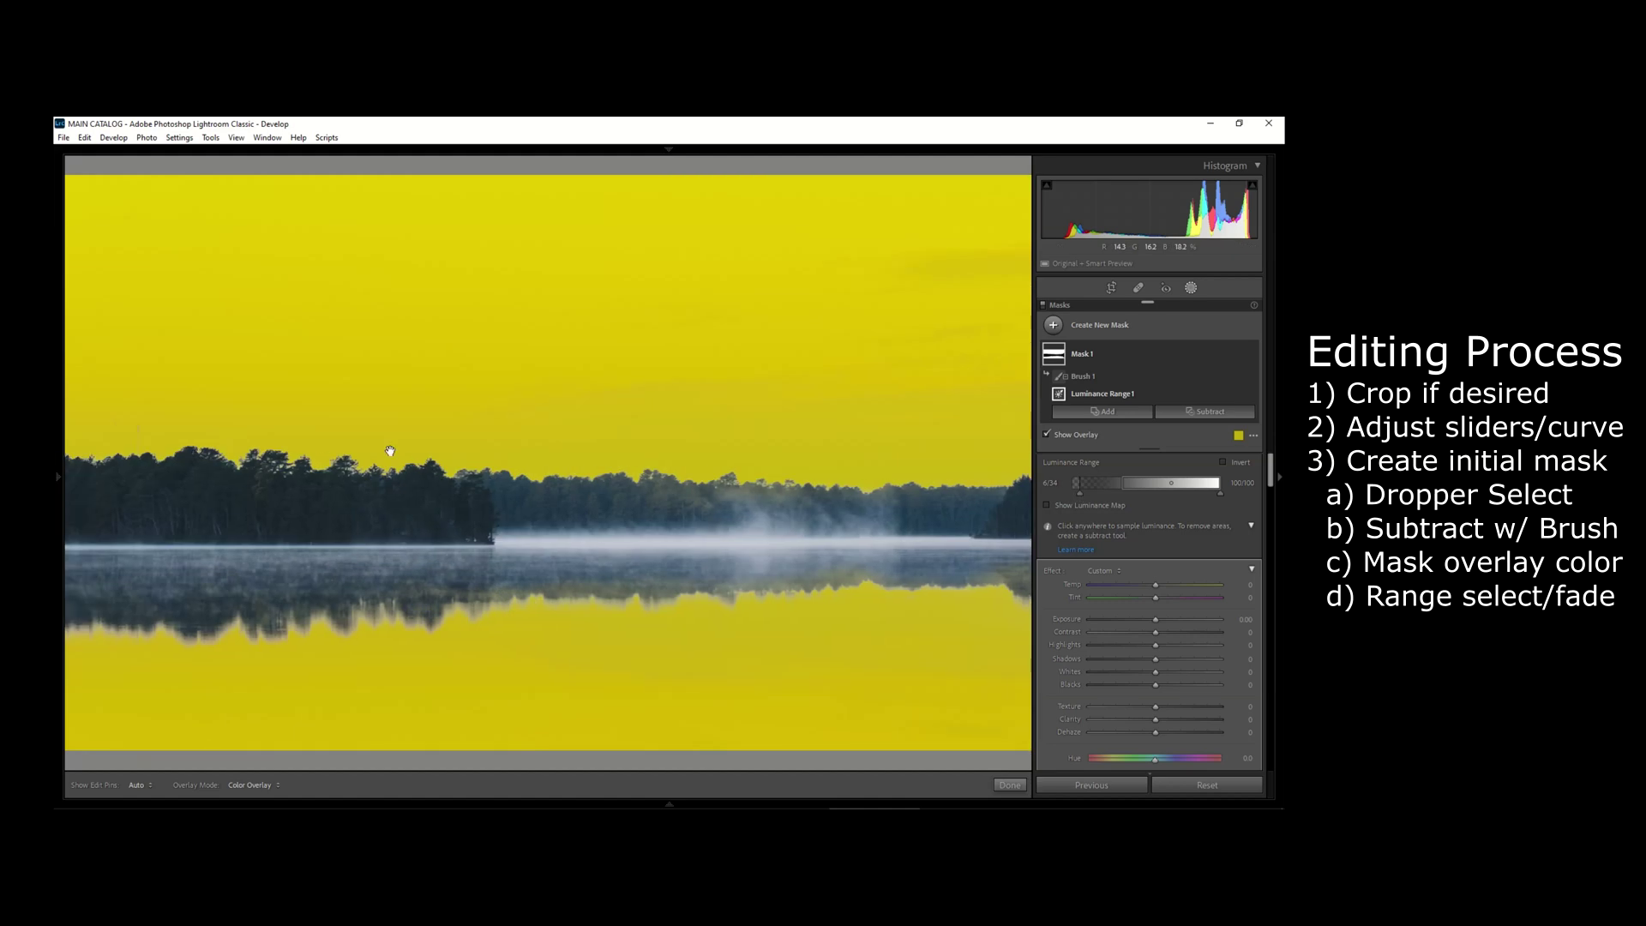
click(566, 457)
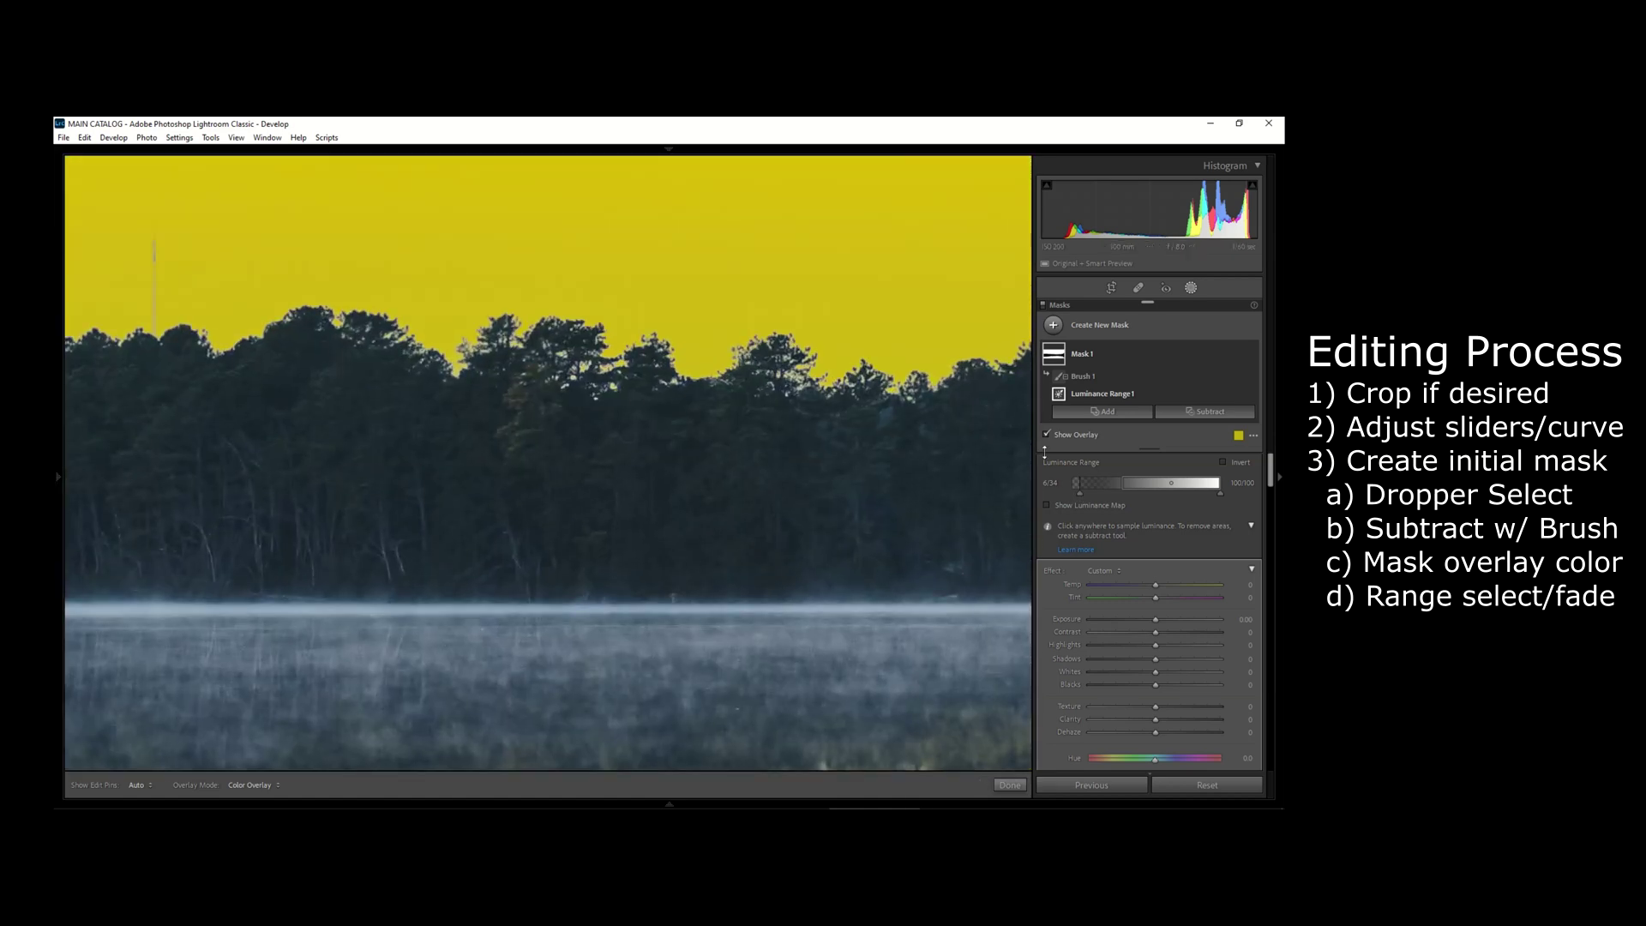
drag(1079, 495, 1116, 497)
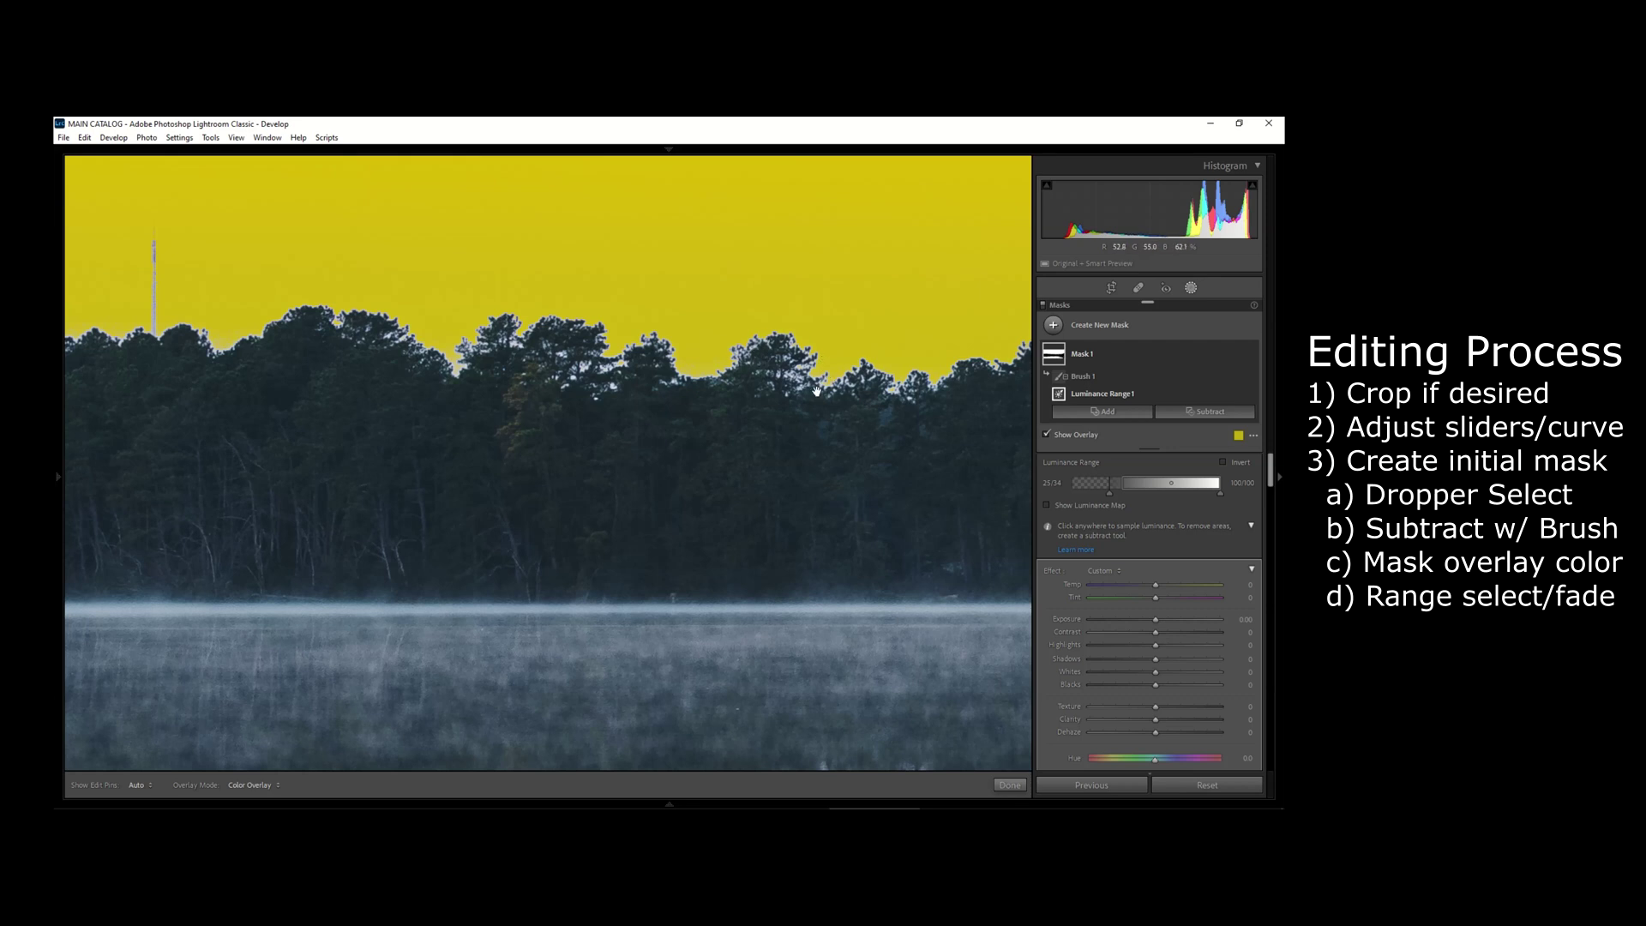
drag(1113, 497, 1076, 494)
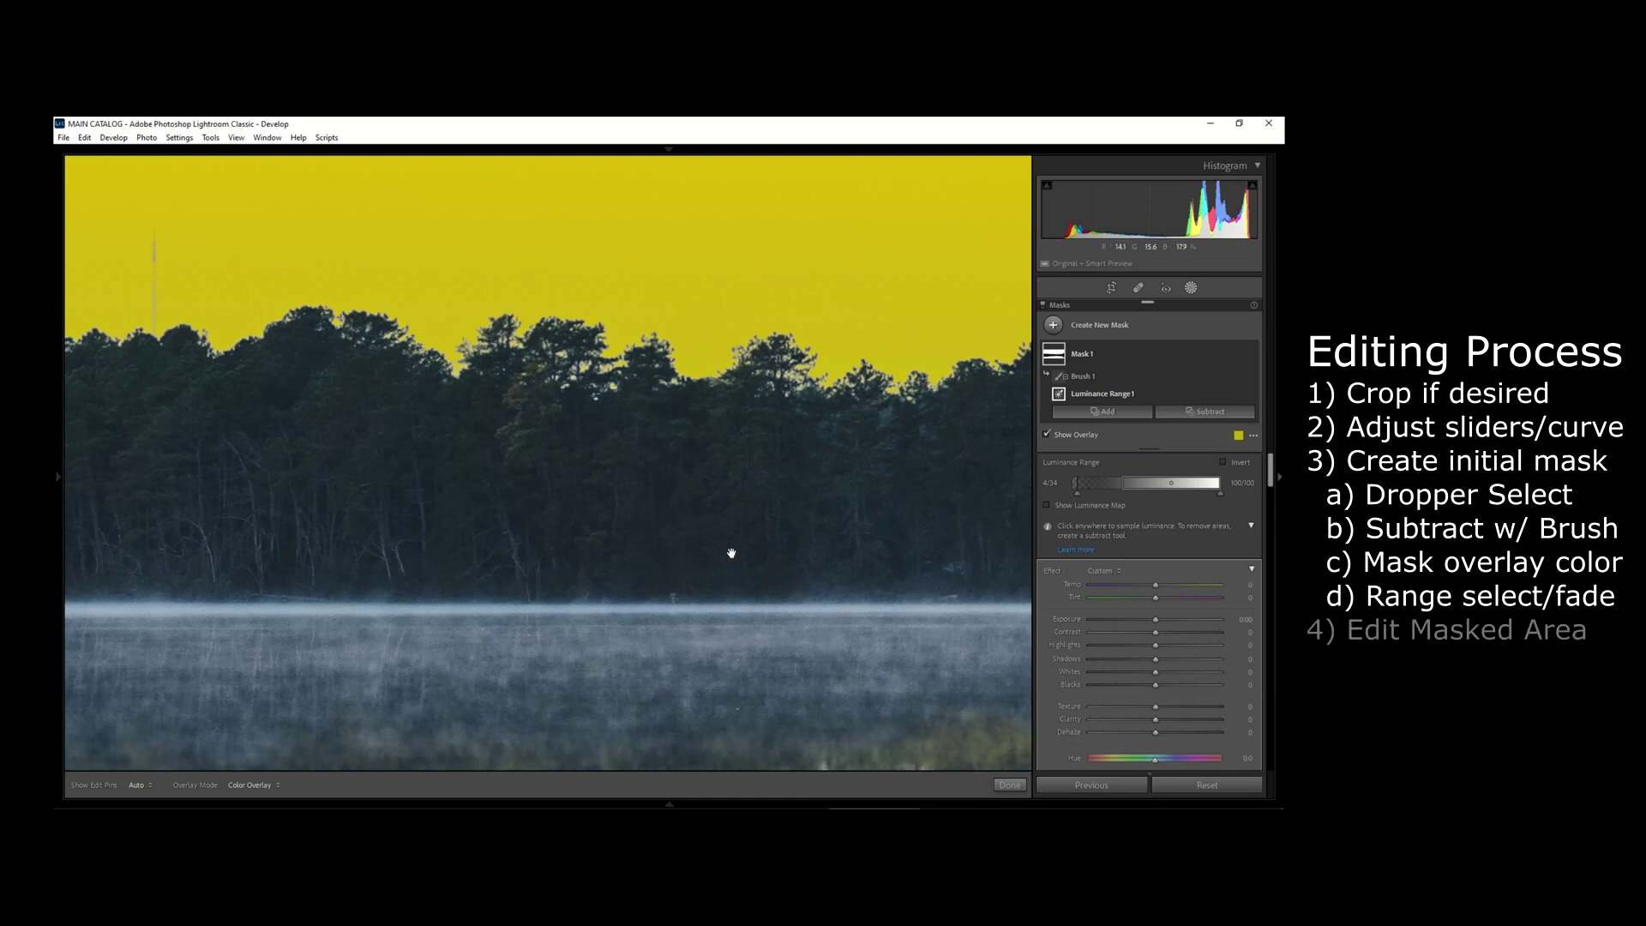
click(740, 463)
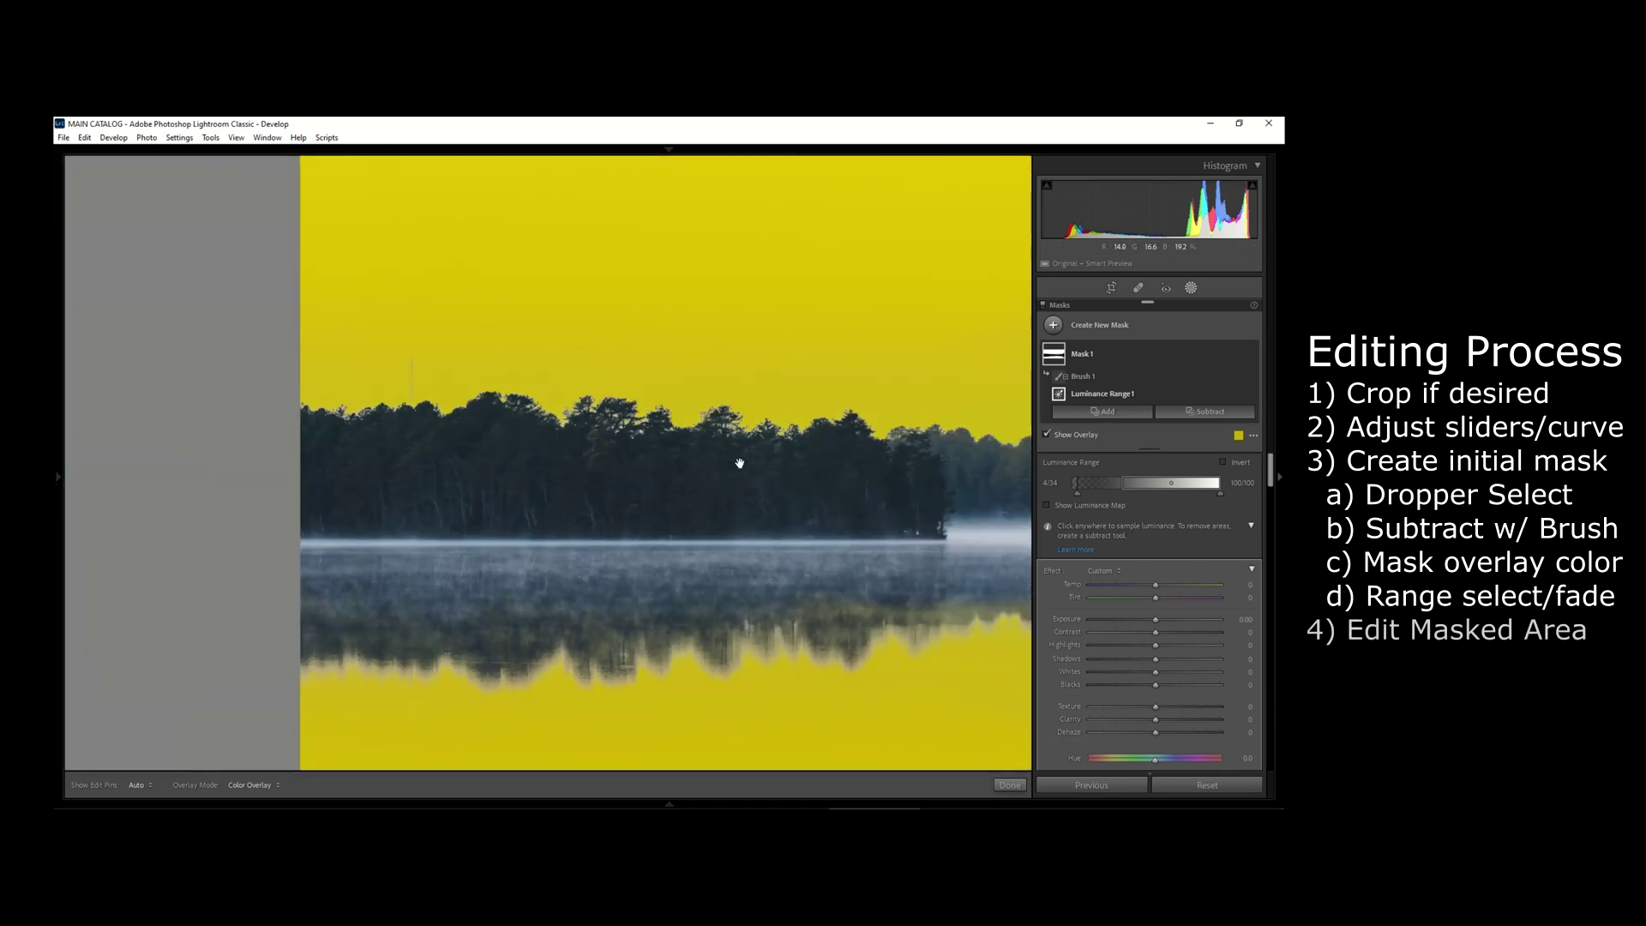
Hide the mask overlay, lower the sky mask's Exposure, and reset Temp with Tint toward magenta
click(1046, 434)
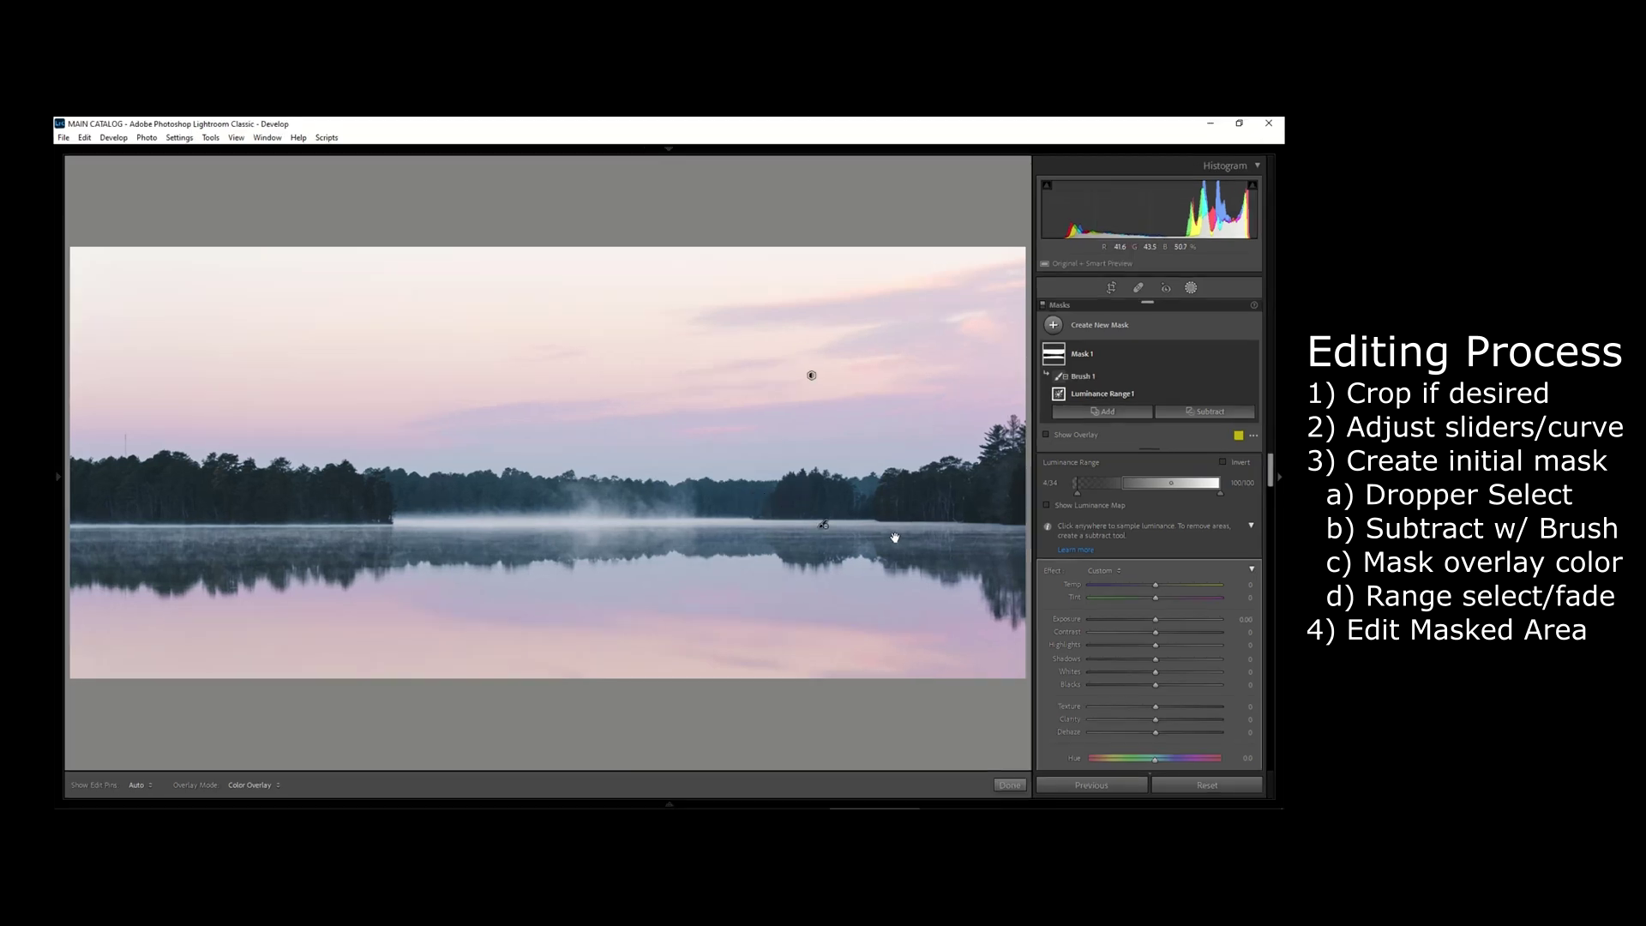
drag(1156, 619, 1144, 619)
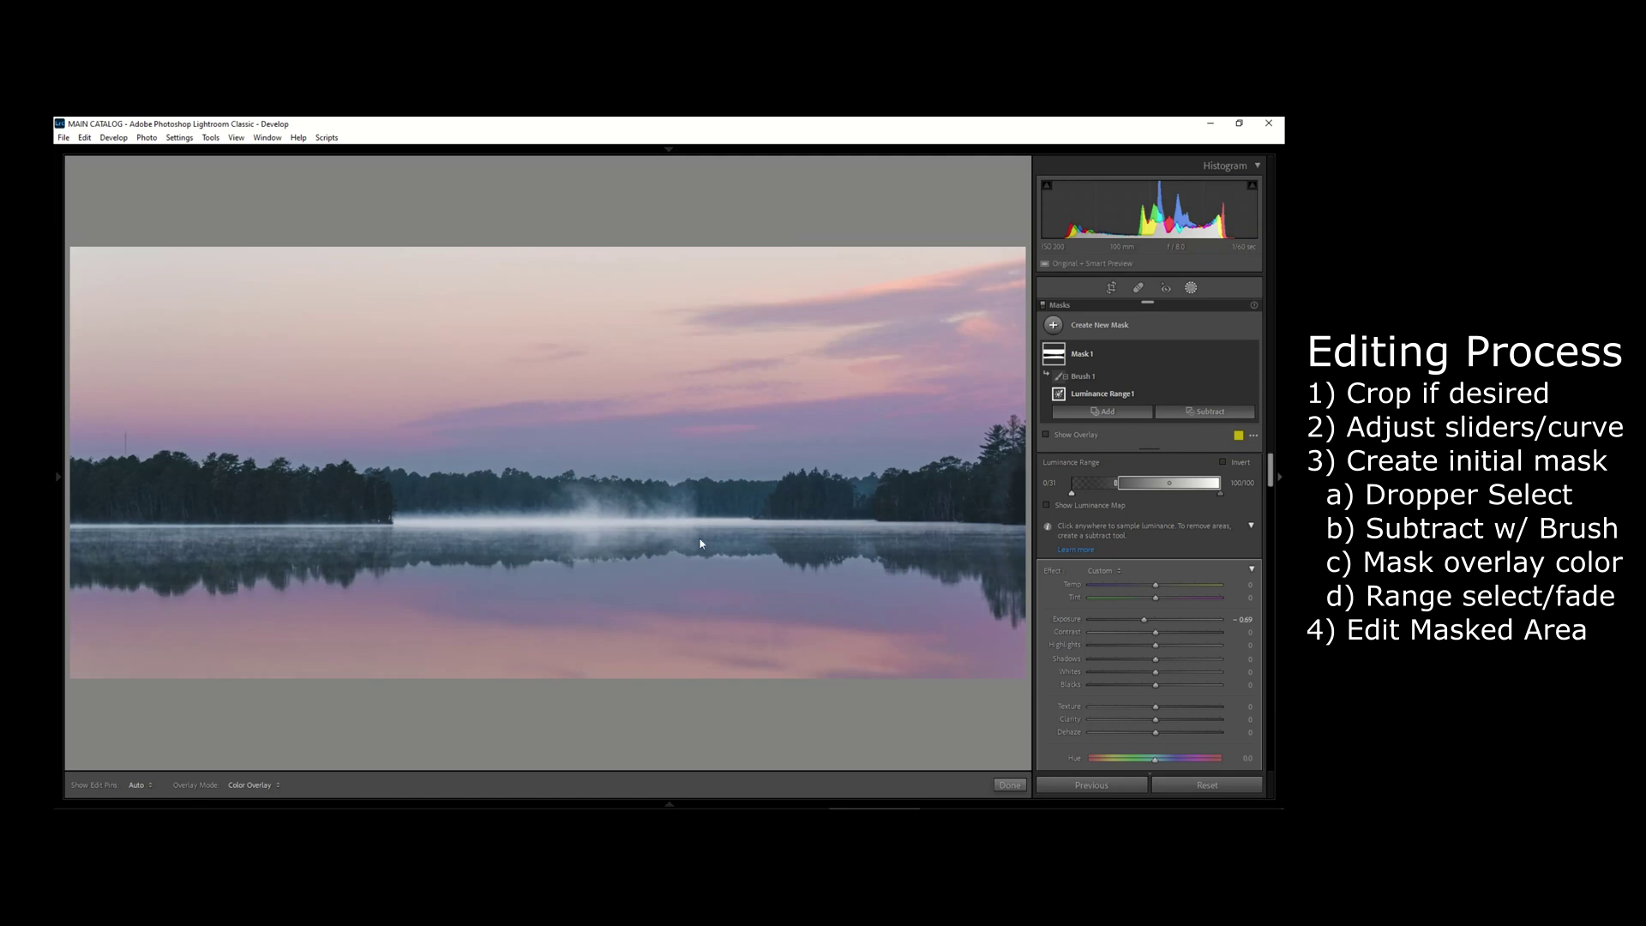
mouse_move(1155, 586)
mouse_down()
mouse_move(1172, 590)
mouse_move(1136, 602)
mouse_move(1173, 605)
mouse_up()
double_click(1171, 587)
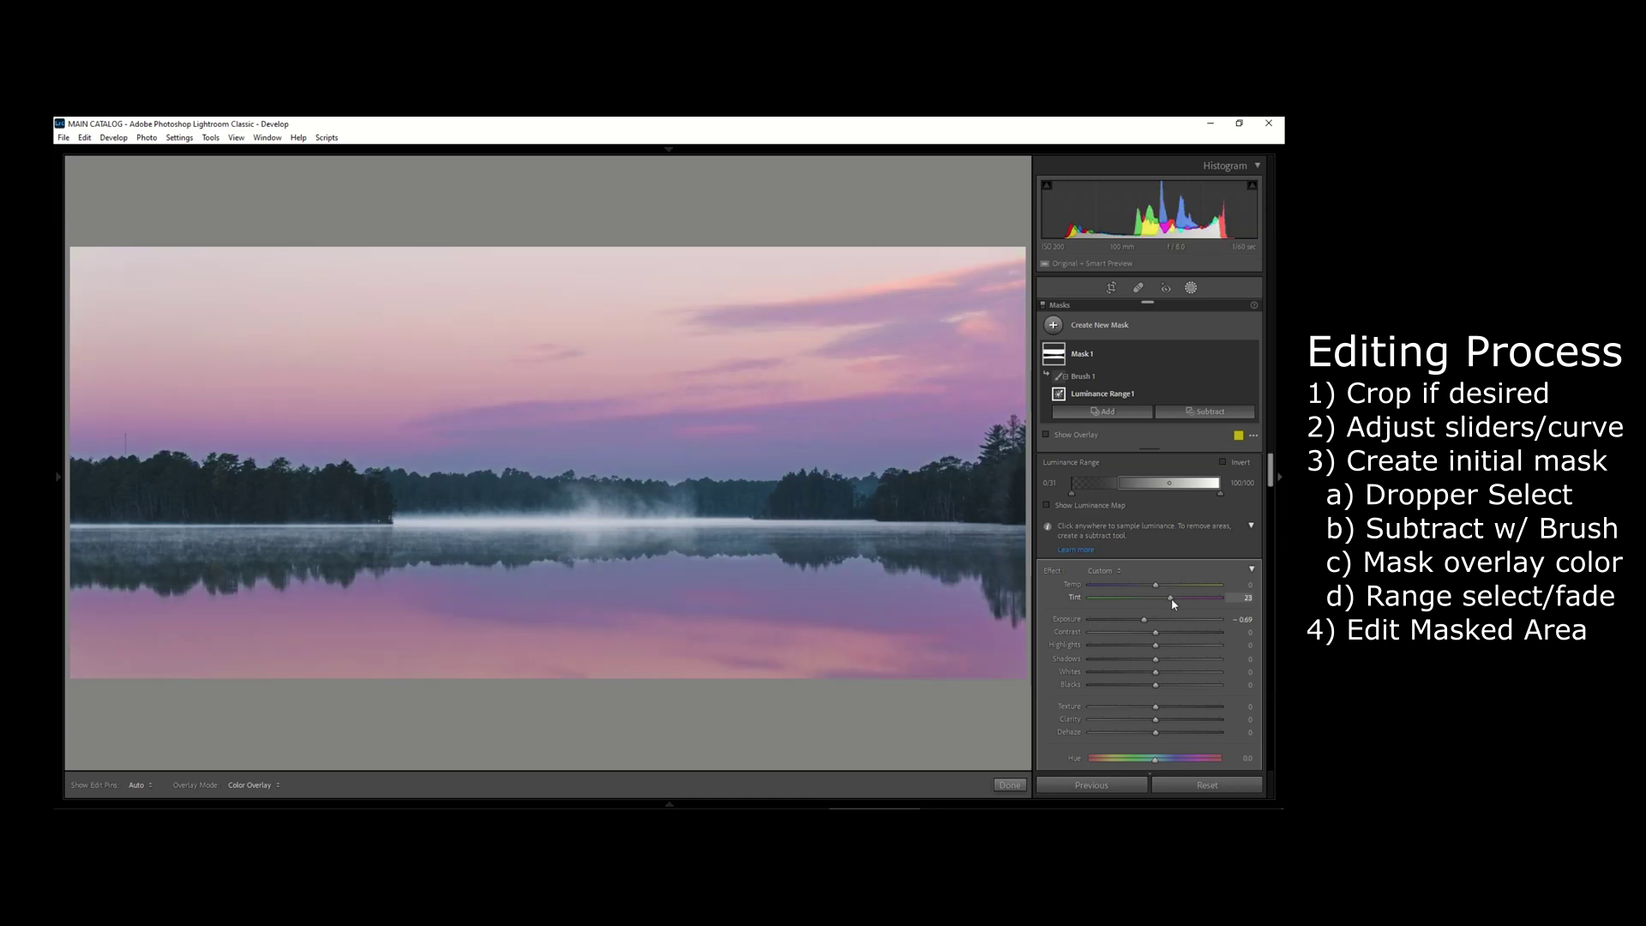
Set the sky mask to Exposure -0.50, Highlights -50 and Clarity -10
scroll(1148, 613, down, 2)
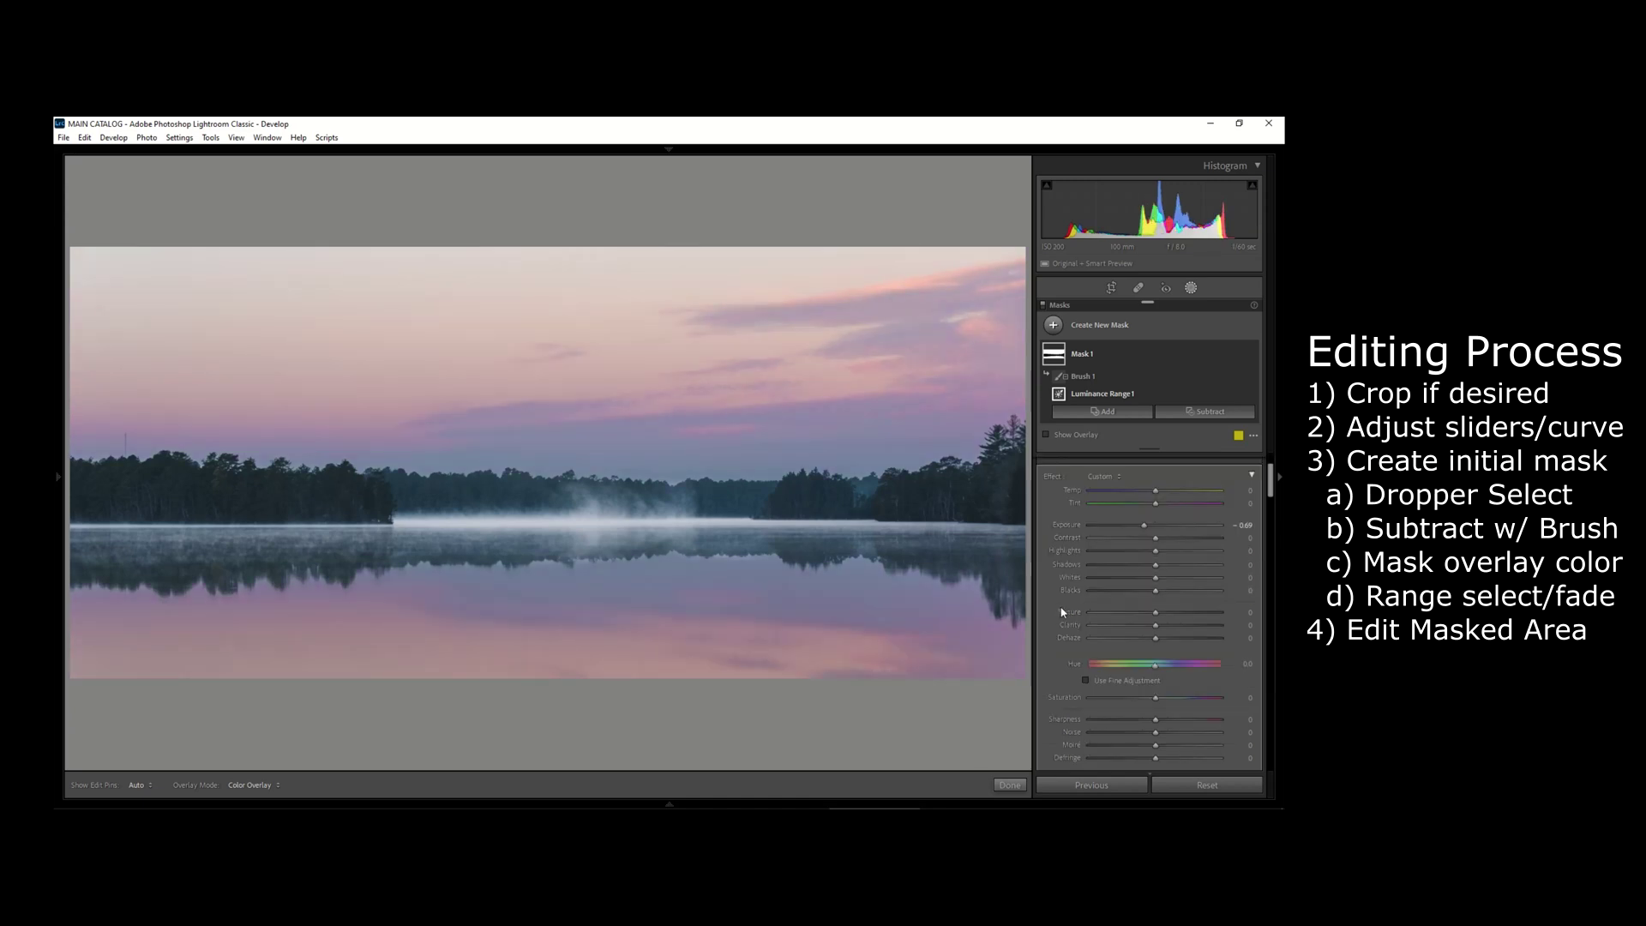
mouse_move(1144, 529)
mouse_down()
mouse_move(1152, 552)
mouse_move(1109, 550)
mouse_up()
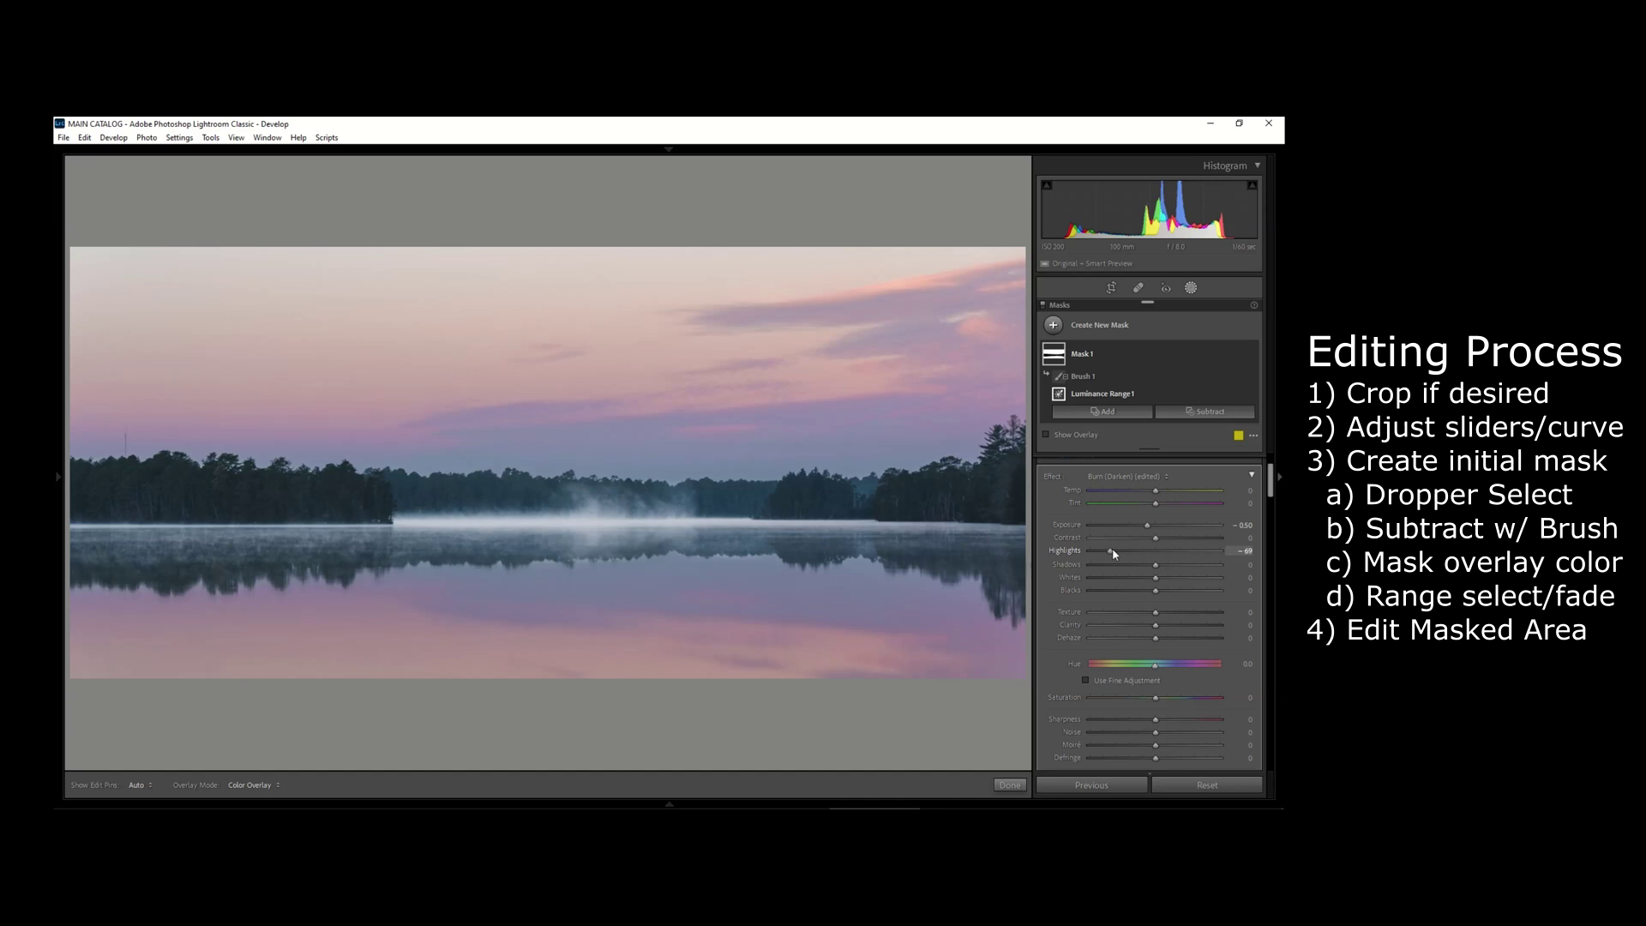
drag(1113, 554, 1162, 580)
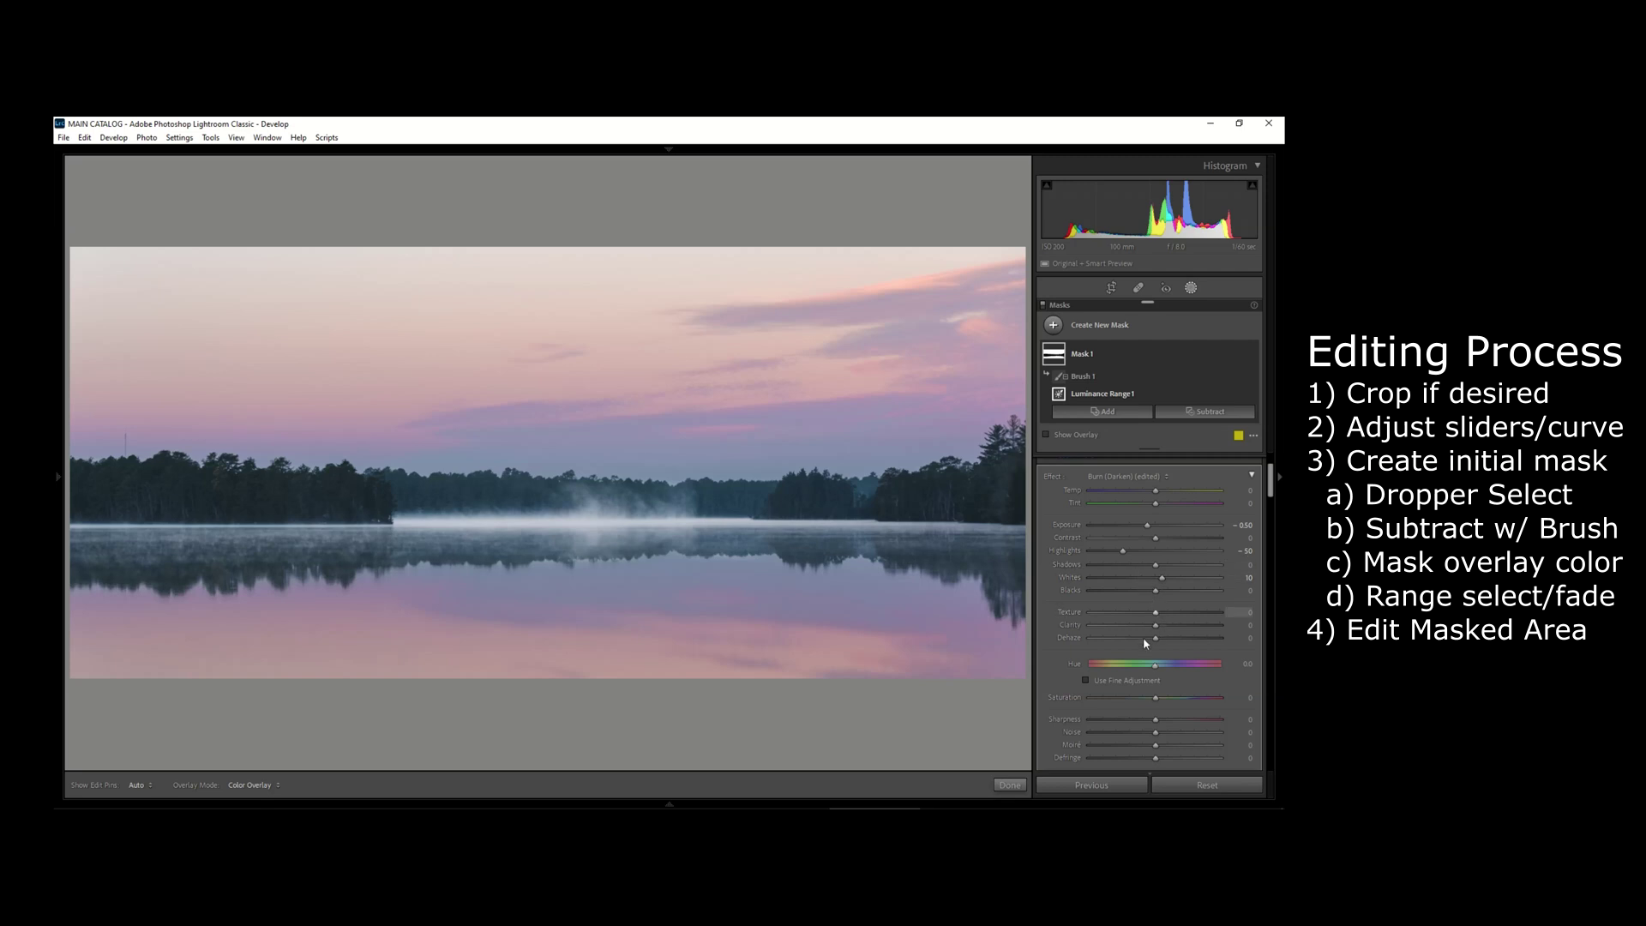
scroll(1146, 641, down, 2)
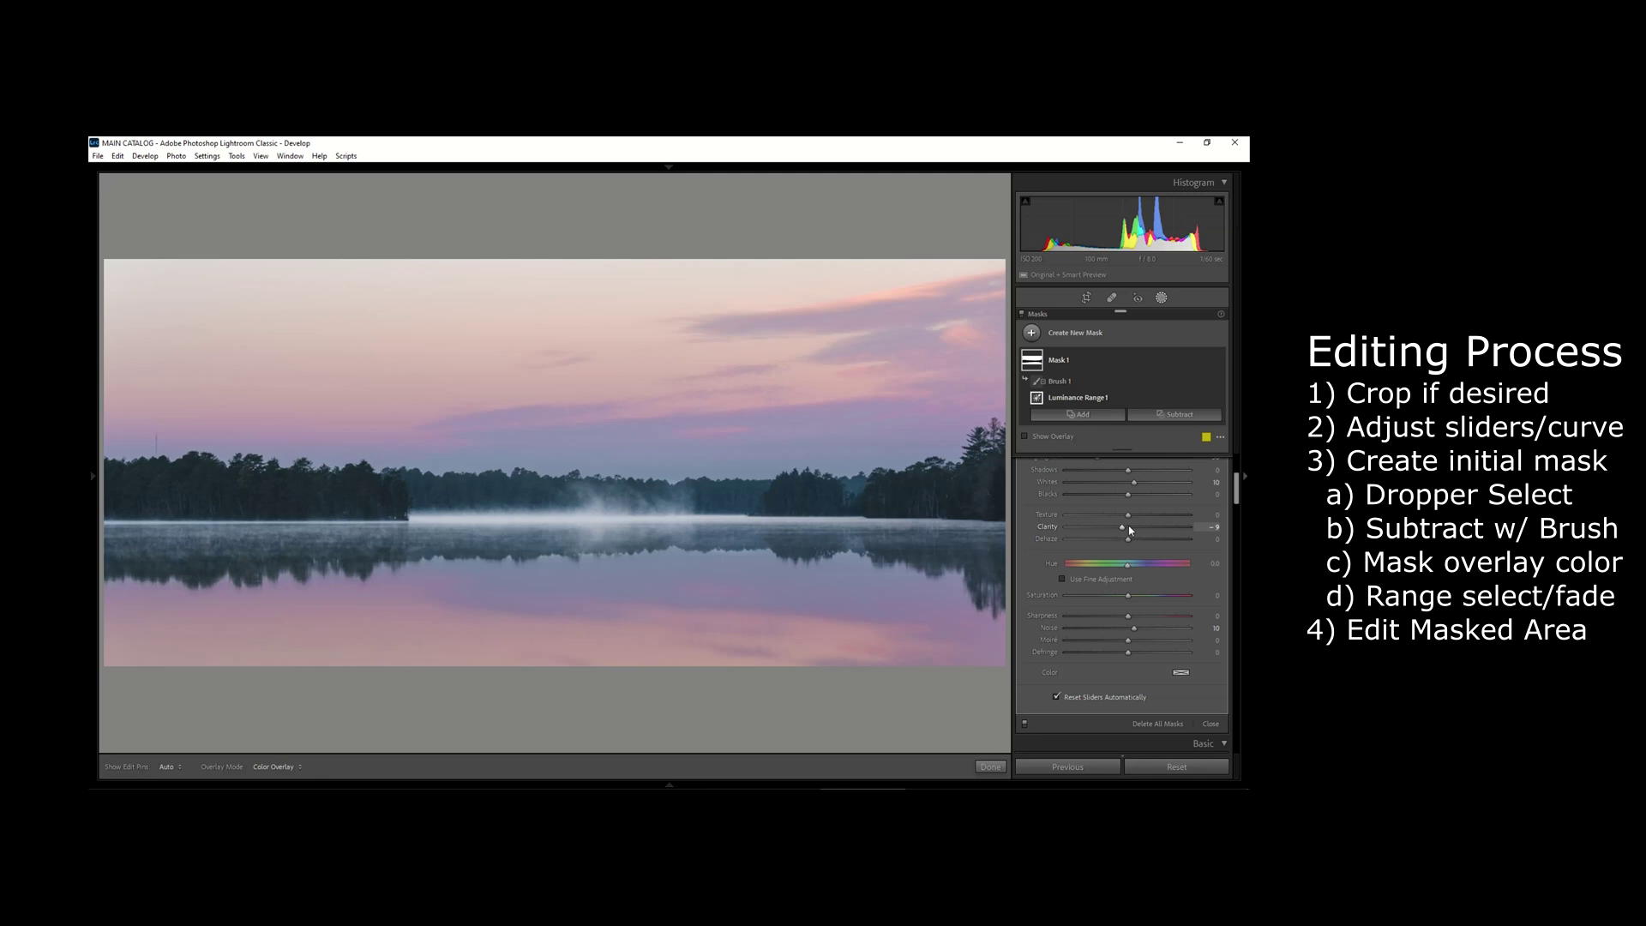
drag(1130, 530, 1129, 530)
Raise the sky mask's Saturation to 30 to deepen the pink-purple sky and reflection
scroll(1053, 573, down, 5)
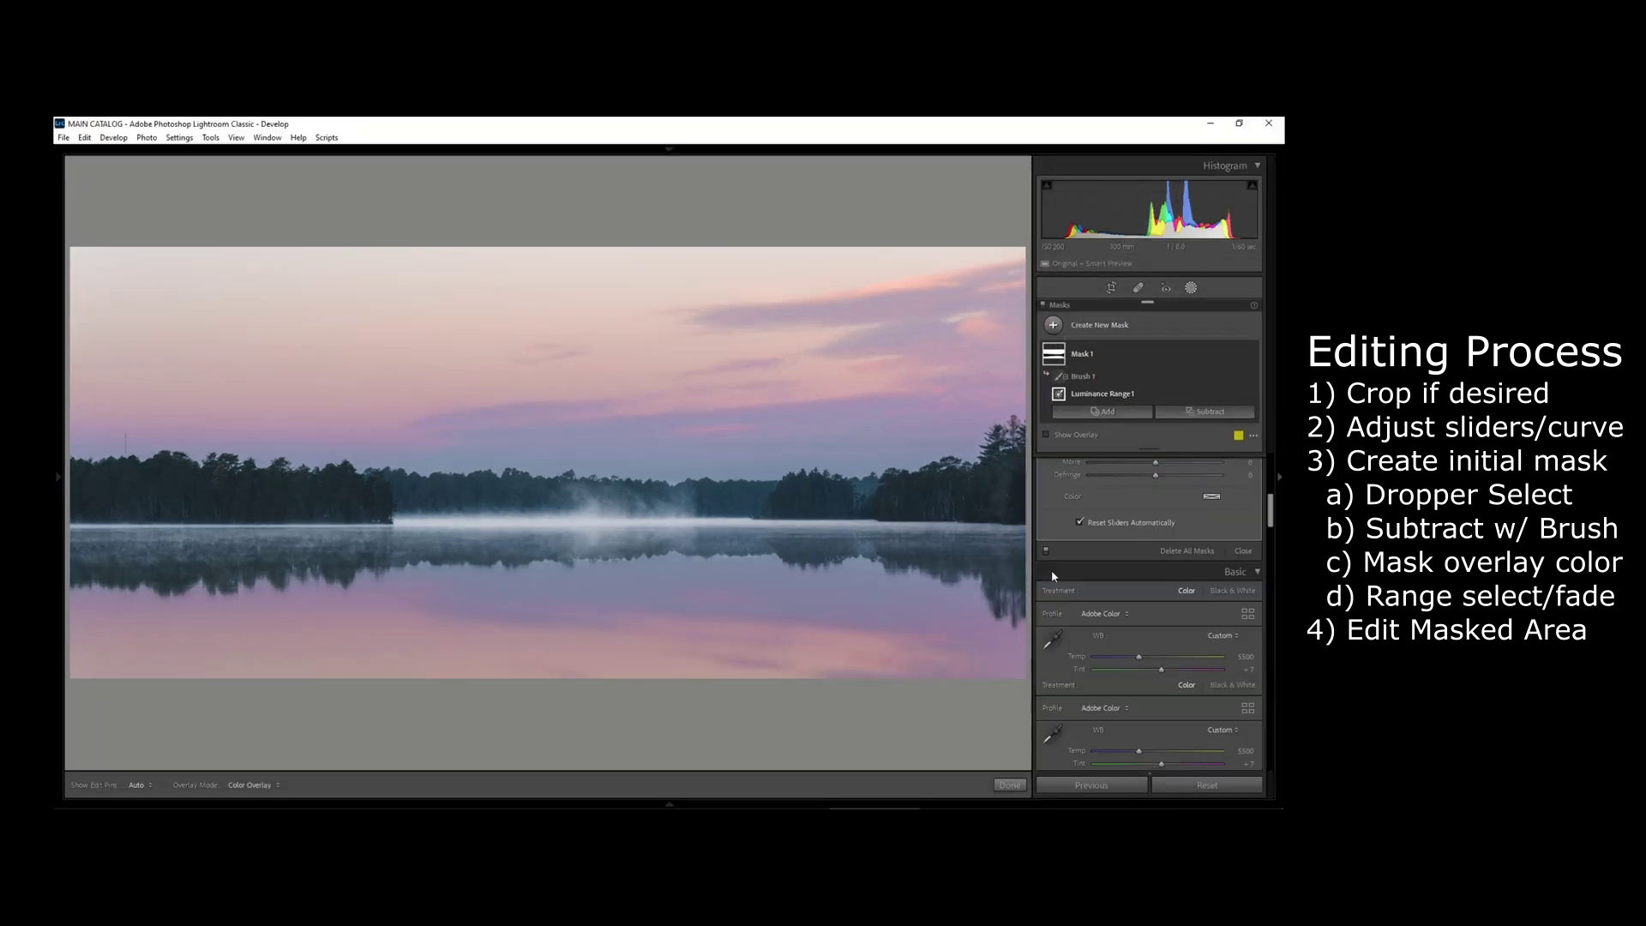
scroll(1054, 575, up, 5)
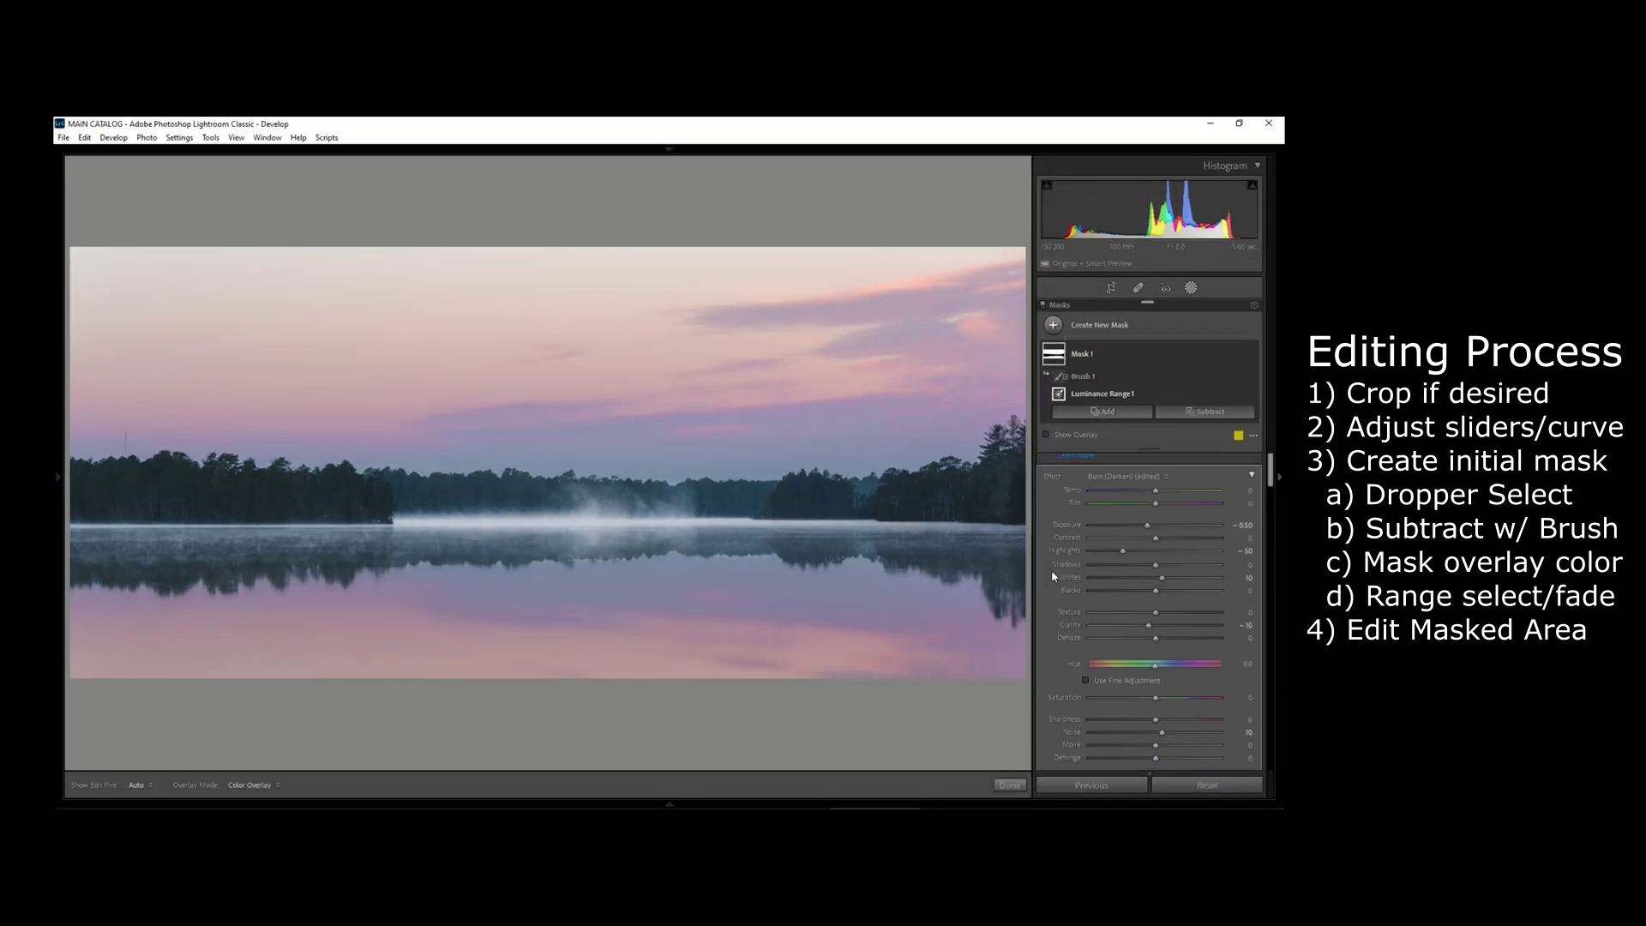
drag(1156, 604, 1182, 606)
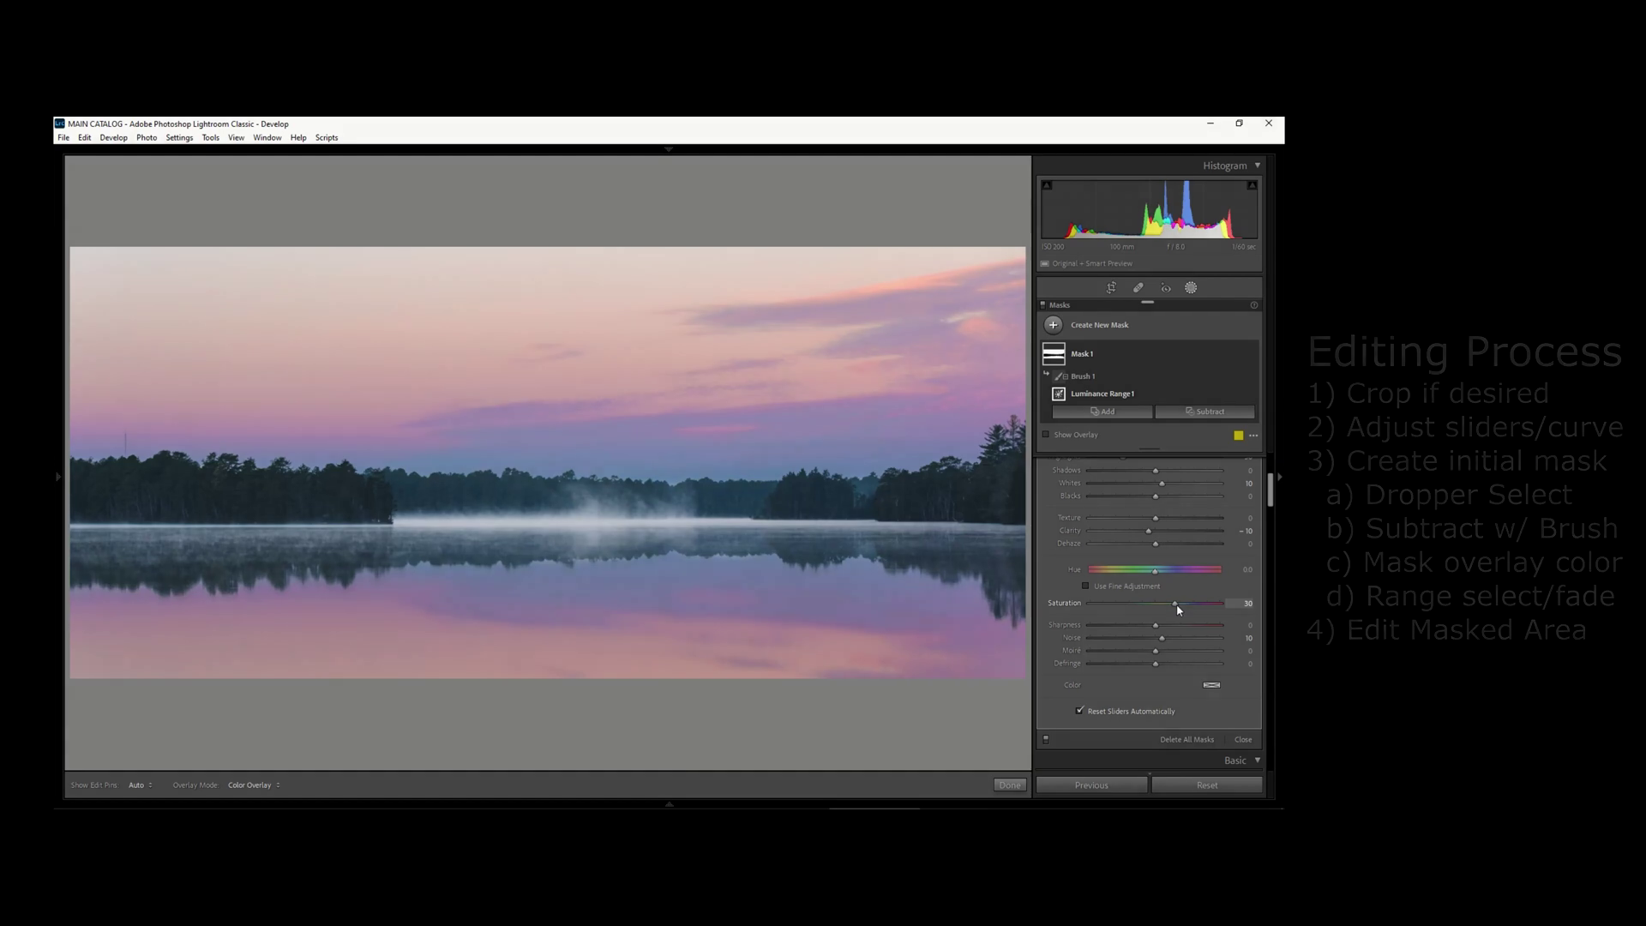